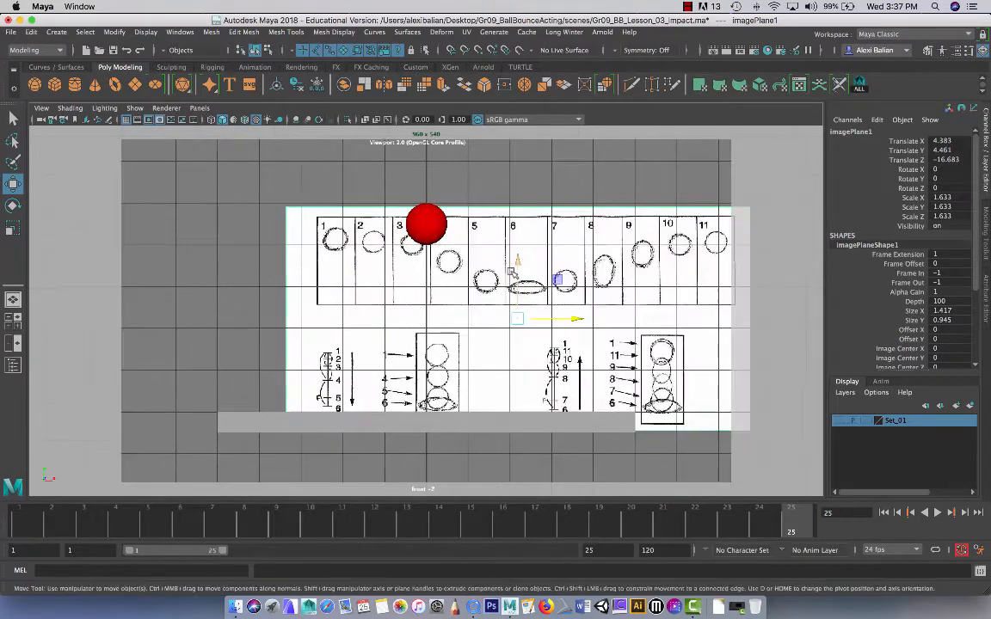
Turn off the resolution gate display in the front view
{"action": "left_click", "coordinate": [147, 119]}
{"action": "left_click", "coordinate": [149, 121]}
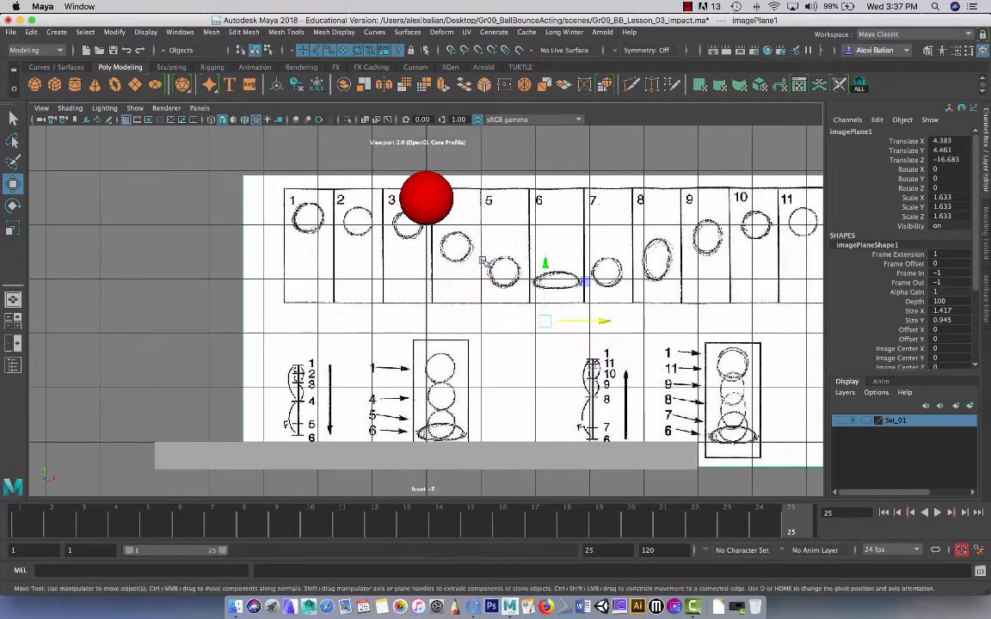
{"action": "scroll", "coordinate": [483, 260], "scroll_direction": "up", "scroll_amount": 3}
{"action": "scroll", "coordinate": [482, 260], "scroll_direction": "down", "scroll_amount": 4}
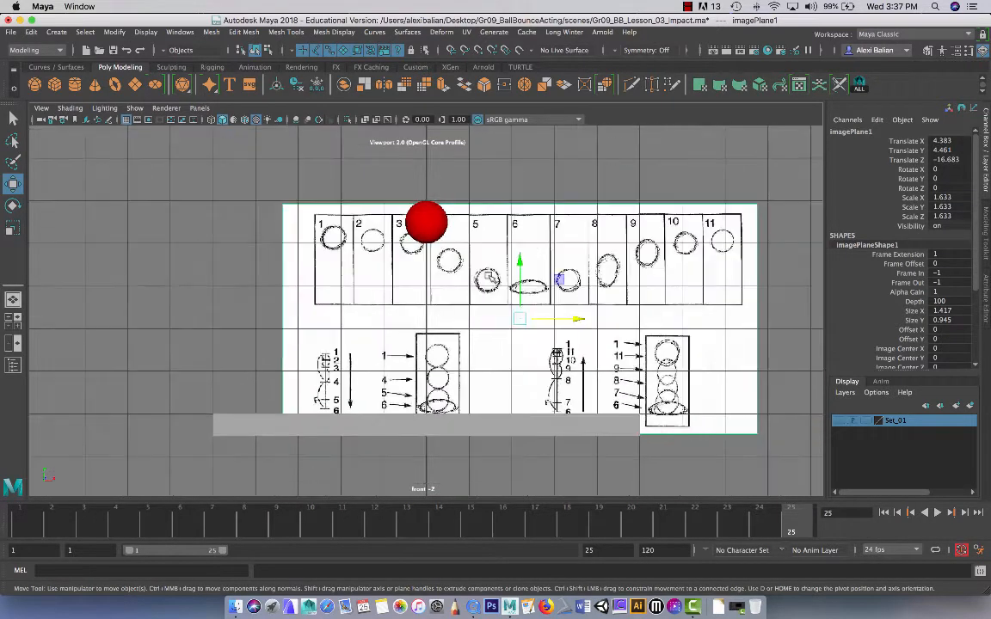
Move the ball-plan image plane right and up beside the ball, to about X 10.975 and Y 6.363
{"action": "scroll", "coordinate": [507, 258], "scroll_direction": "down", "scroll_amount": 2}
{"action": "middle_click_drag", "start_coordinate": [456, 264], "coordinate": [456, 262], "text": "alt"}
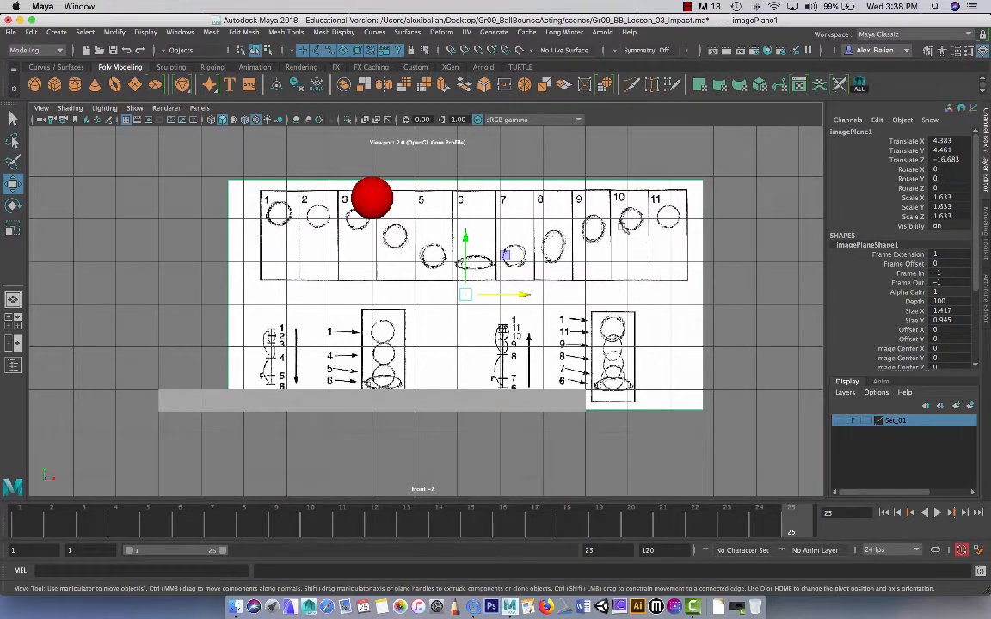
{"action": "scroll", "coordinate": [468, 242], "scroll_direction": "down", "scroll_amount": 2}
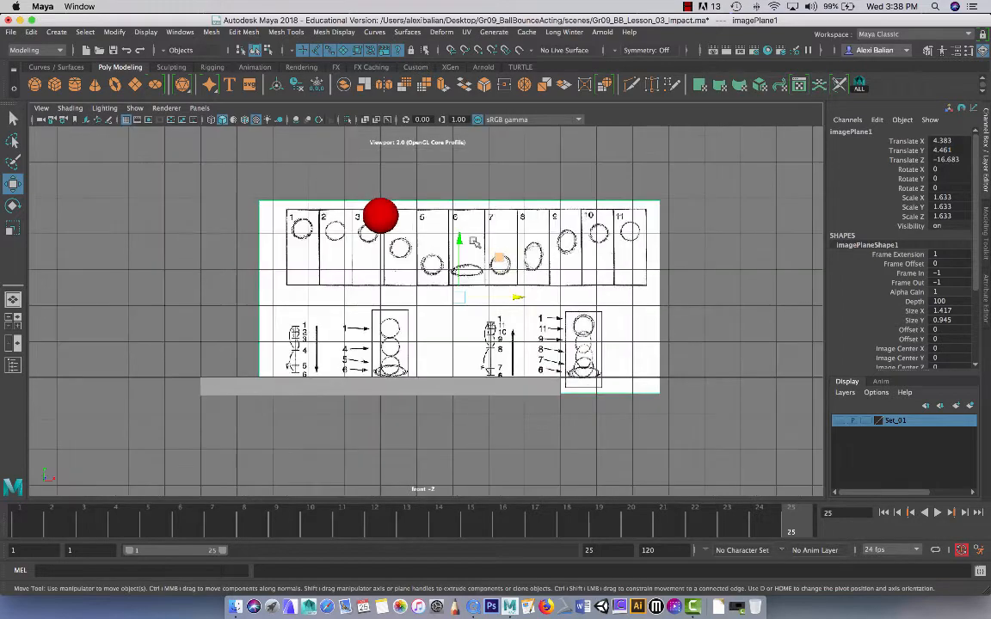
{"action": "left_click_drag", "start_coordinate": [460, 244], "coordinate": [460, 209]}
{"action": "left_click_drag", "start_coordinate": [515, 258], "coordinate": [634, 258]}
{"action": "middle_click_drag", "start_coordinate": [563, 262], "coordinate": [494, 262], "text": "alt"}
{"action": "scroll", "coordinate": [529, 263], "scroll_direction": "up", "scroll_amount": 1}
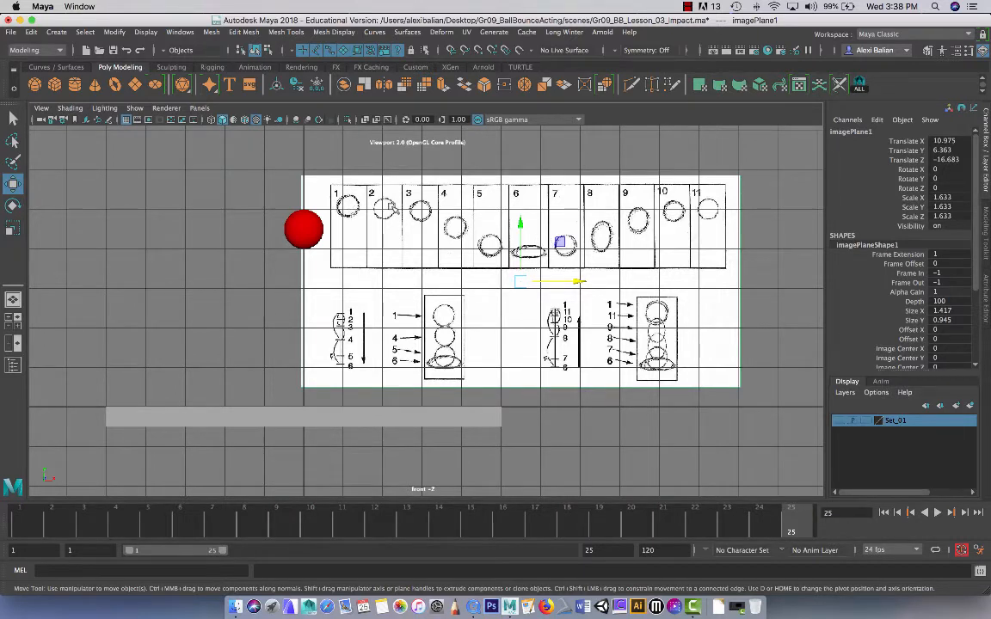
Put the image plane on a new display layer named notes01 and hide that layer
{"action": "left_click", "coordinate": [941, 404]}
{"action": "double_click", "coordinate": [894, 421]}
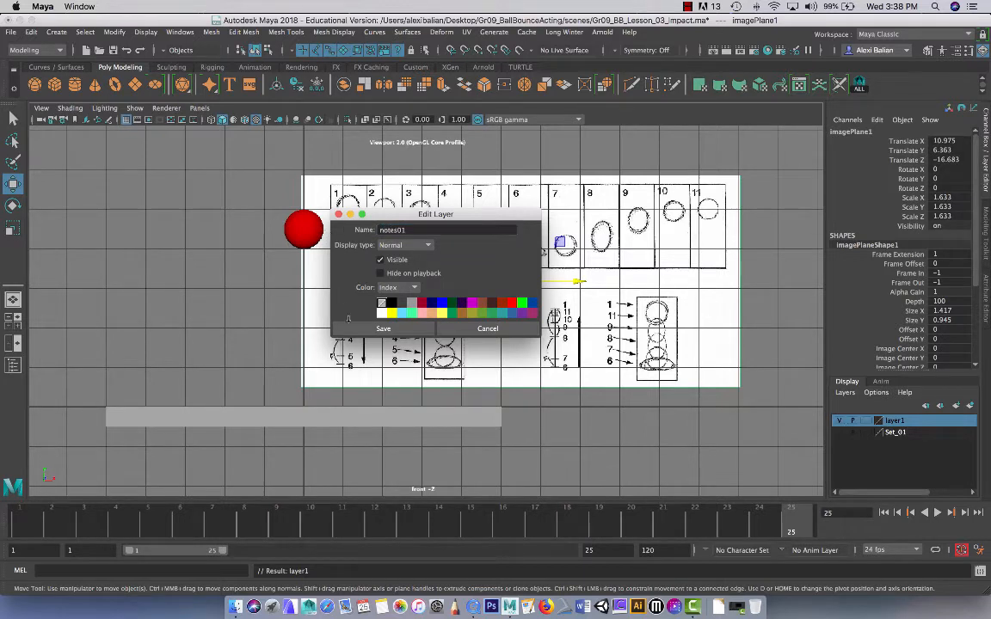
{"action": "left_click", "coordinate": [379, 329]}
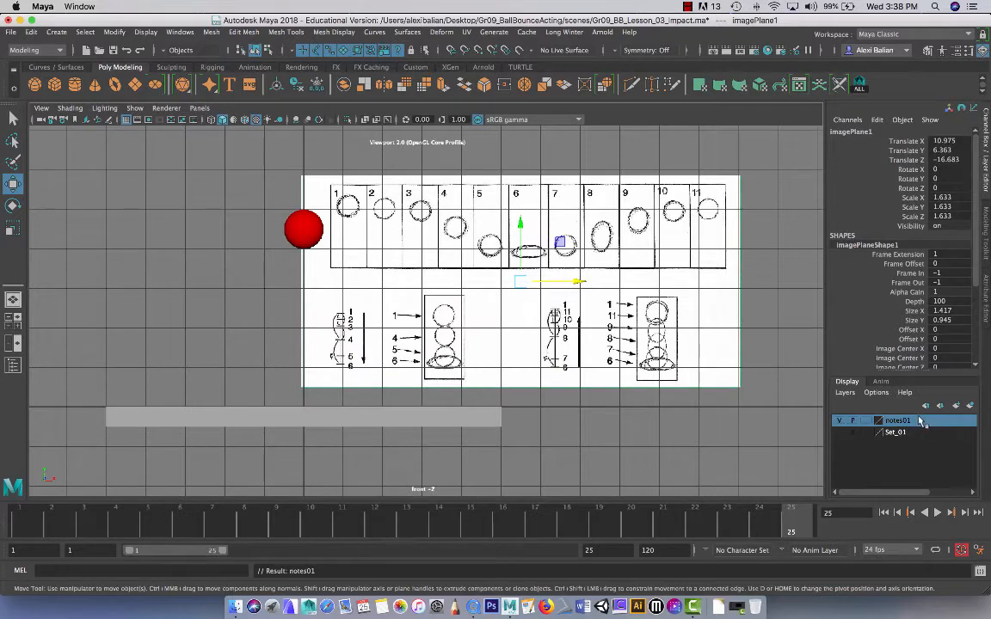
{"action": "left_click", "coordinate": [840, 420]}
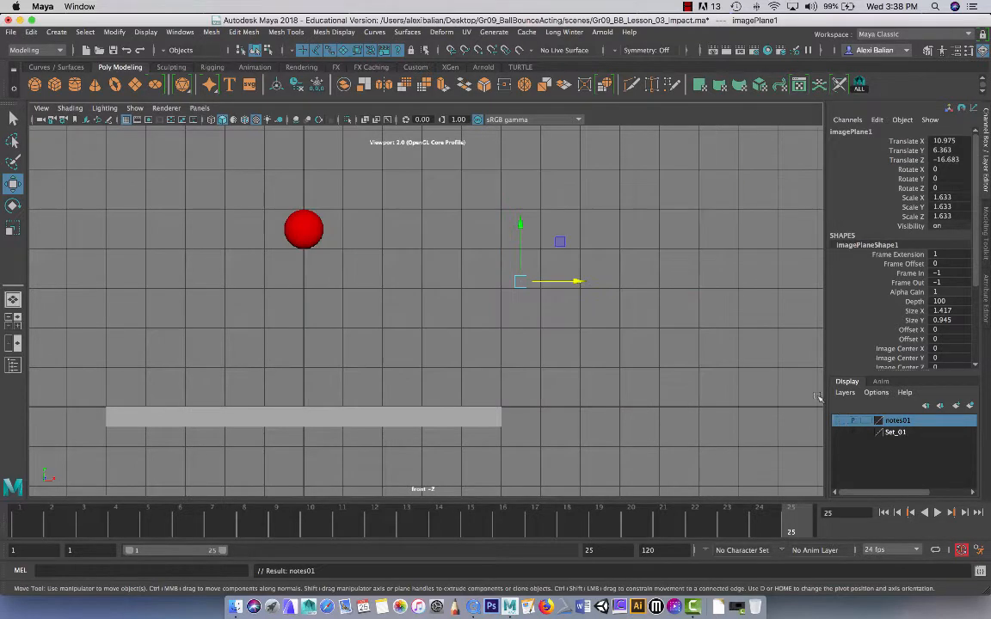
Restrict the selection mask by switching all object types off and enabling only surfaces, and clear the selection
{"action": "left_click", "coordinate": [580, 242]}
{"action": "scroll", "coordinate": [260, 312], "scroll_direction": "down", "scroll_amount": 4}
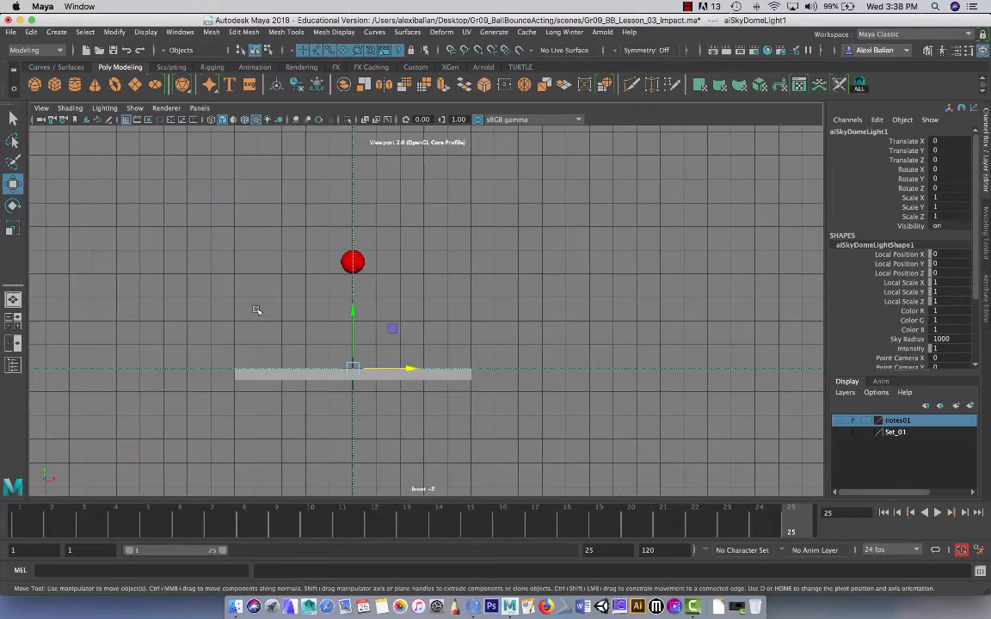
{"action": "middle_click_drag", "start_coordinate": [261, 313], "coordinate": [365, 342], "text": "alt"}
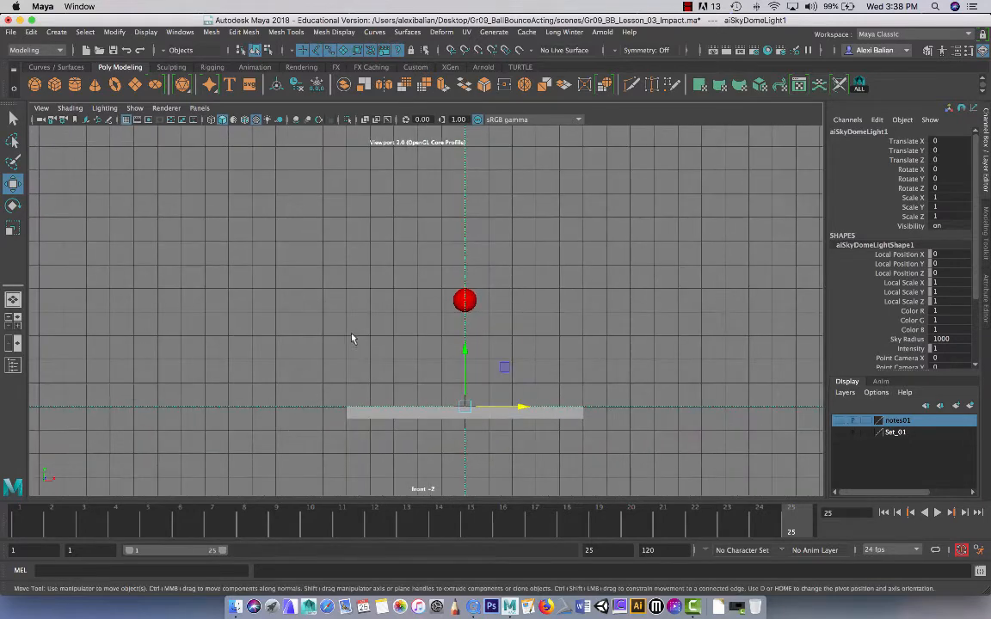
{"action": "left_click", "coordinate": [376, 419]}
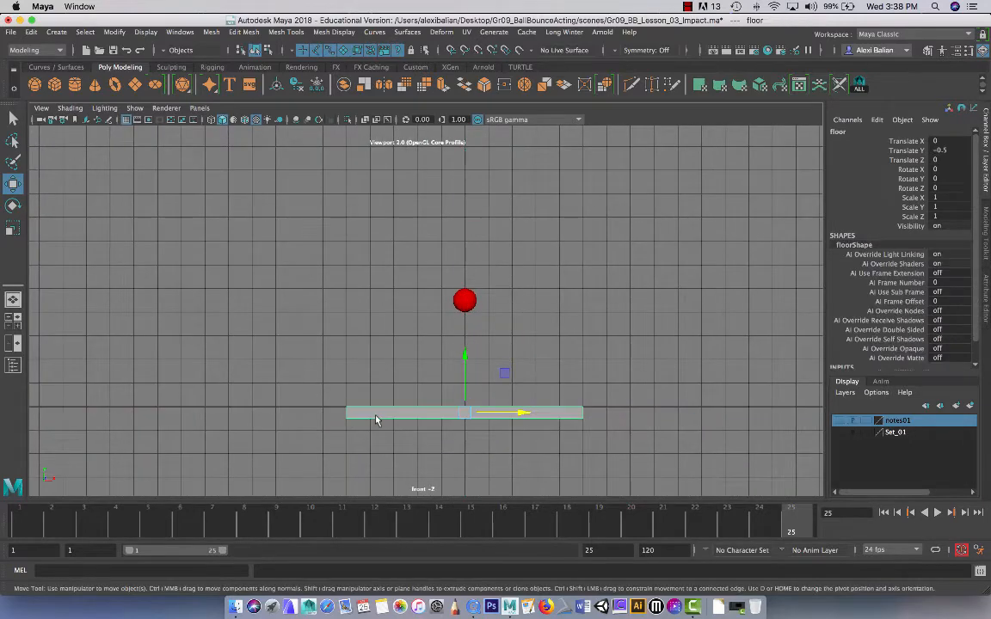
{"action": "left_click", "coordinate": [293, 52]}
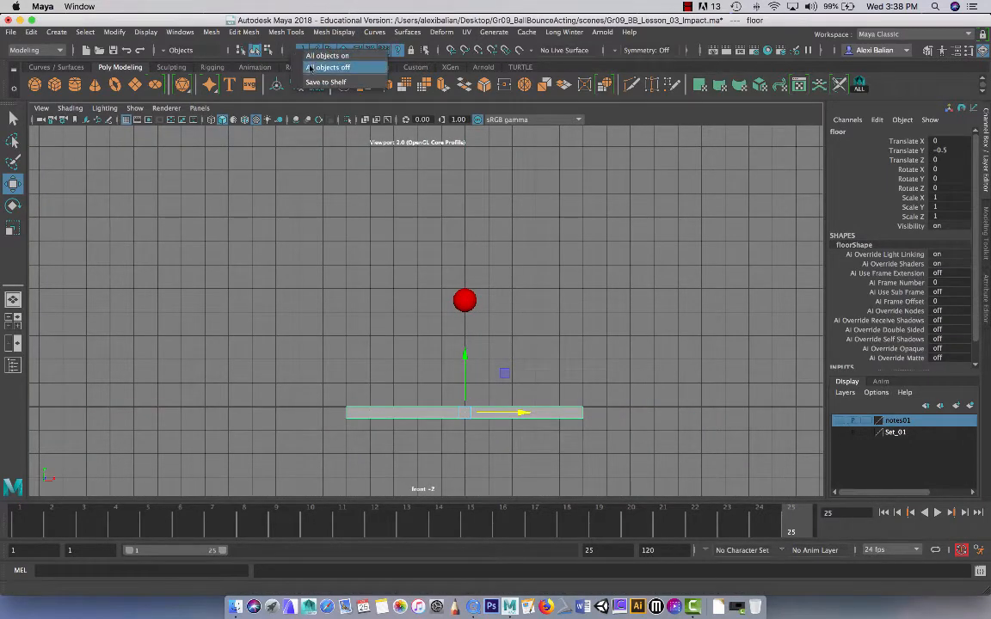
{"action": "left_click", "coordinate": [312, 67]}
{"action": "left_click", "coordinate": [327, 280]}
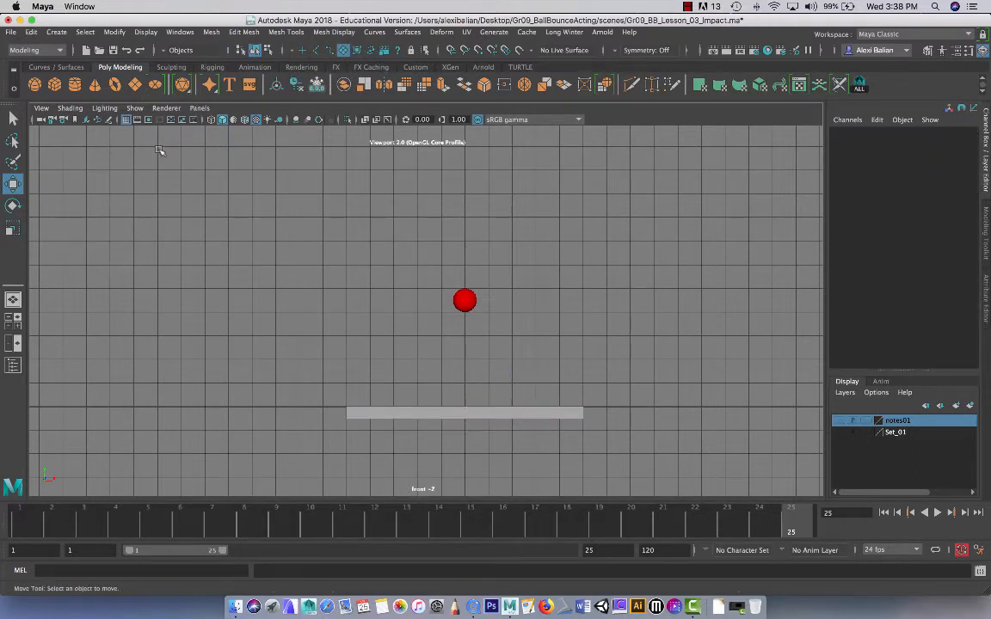
Import Perpetual_24FramesWEB.jpg from the sourceimages folder as an image plane in the front view
{"action": "left_click", "coordinate": [41, 107]}
{"action": "mouse_move", "coordinate": [129, 371]}
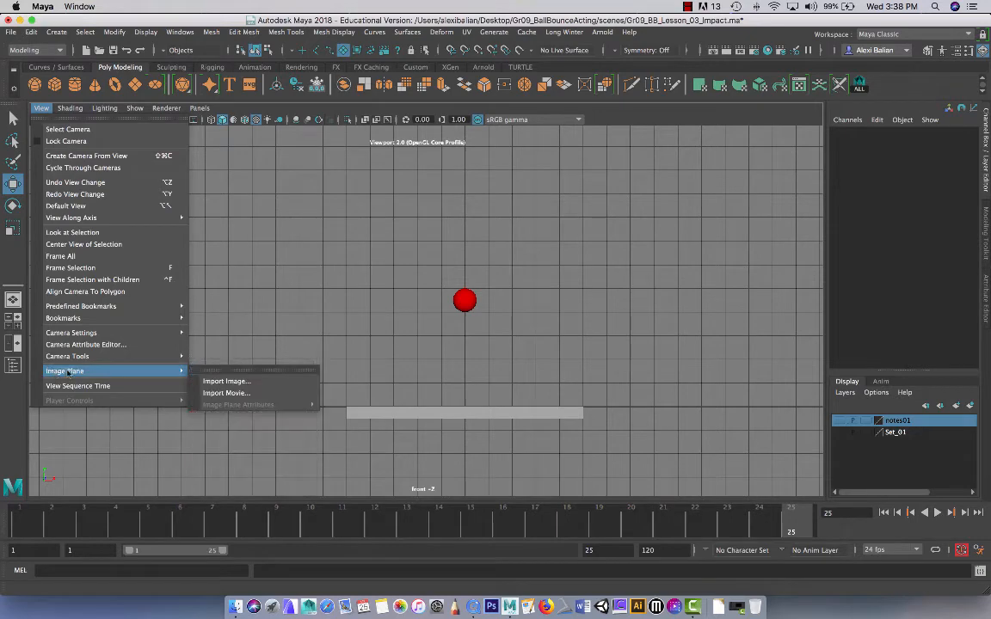
{"action": "left_click", "coordinate": [241, 381]}
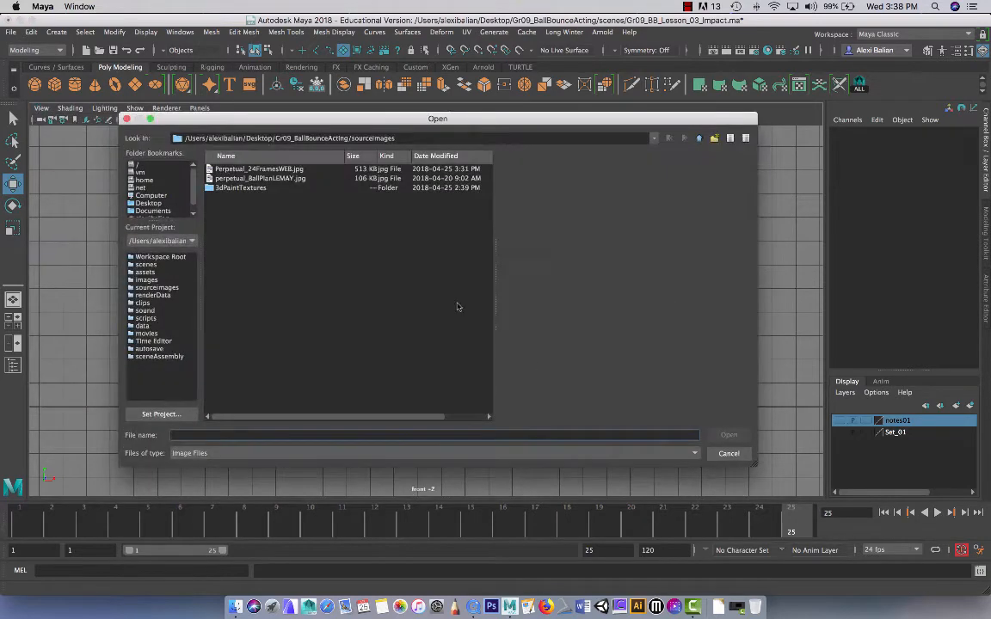
{"action": "left_click", "coordinate": [259, 170]}
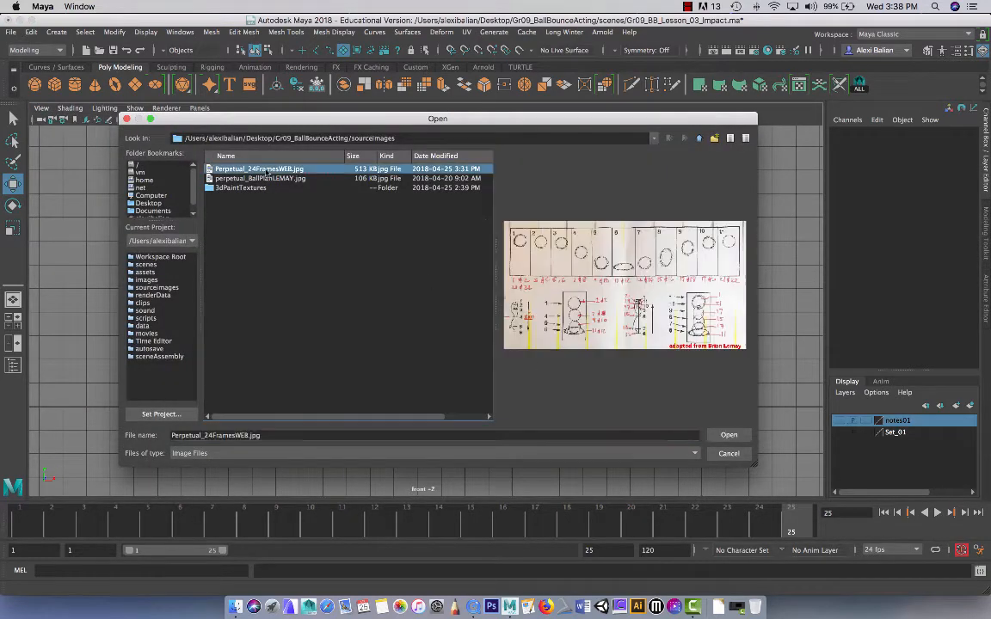
{"action": "key", "text": "Return"}
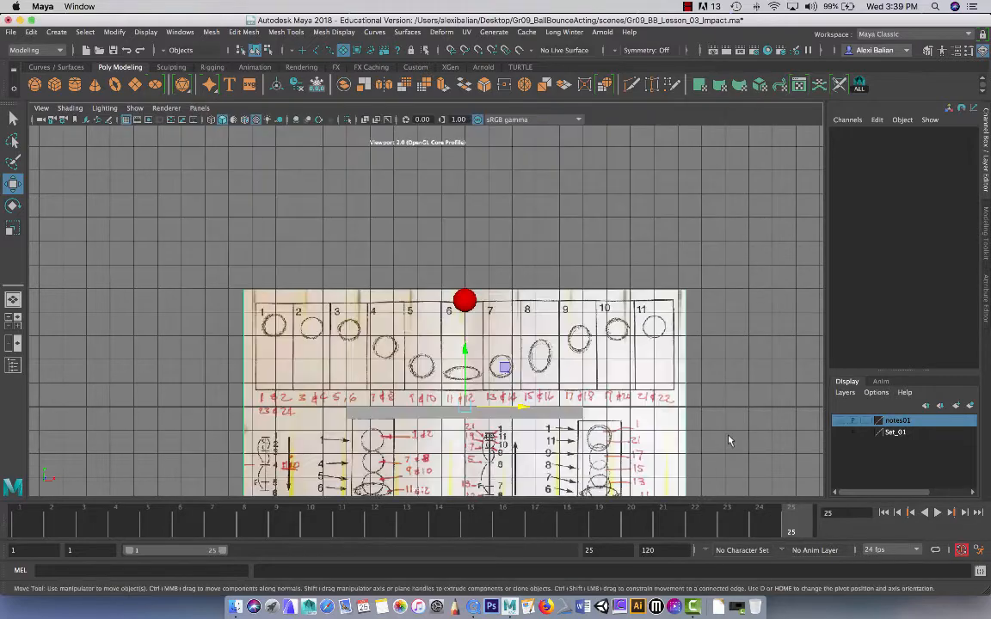
Raise the newly imported image plane about 13.7 units along Y, above the floor
{"action": "left_click_drag", "start_coordinate": [465, 365], "coordinate": [469, 191]}
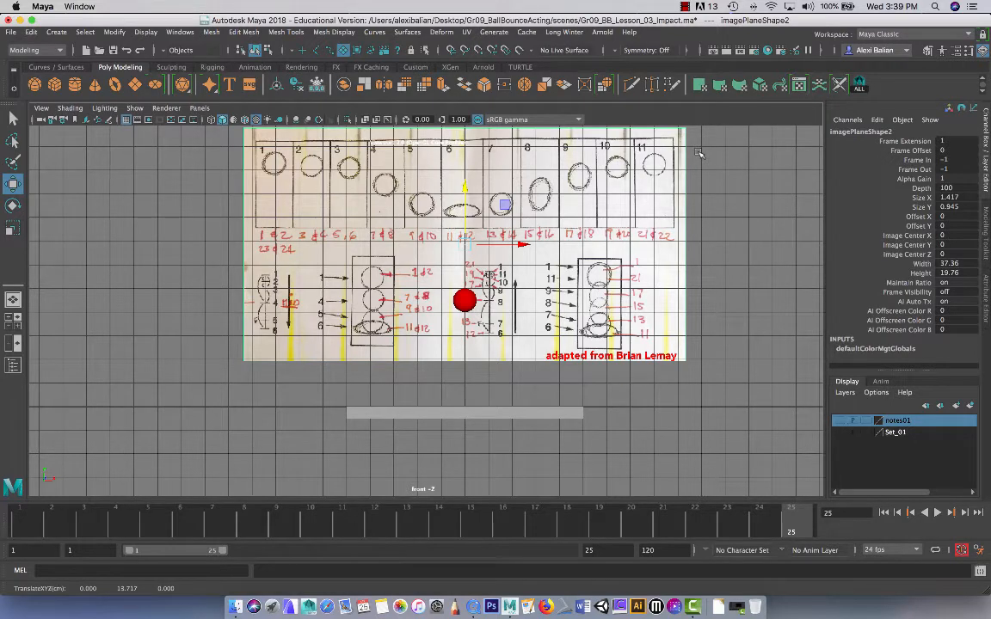
{"action": "scroll", "coordinate": [449, 229], "scroll_direction": "up", "scroll_amount": 1}
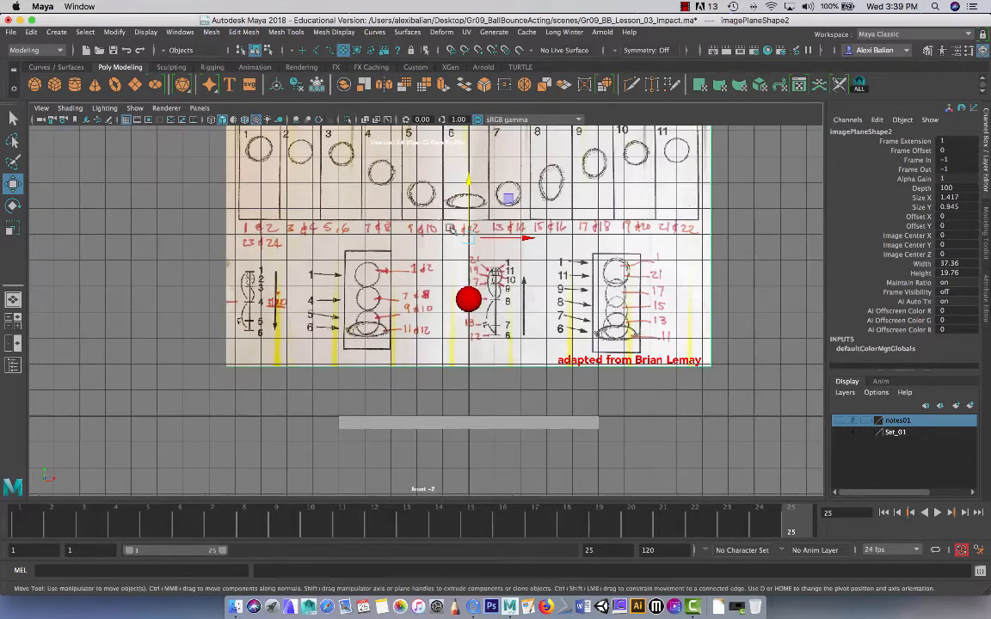
{"action": "scroll", "coordinate": [449, 228], "scroll_direction": "down", "scroll_amount": 1}
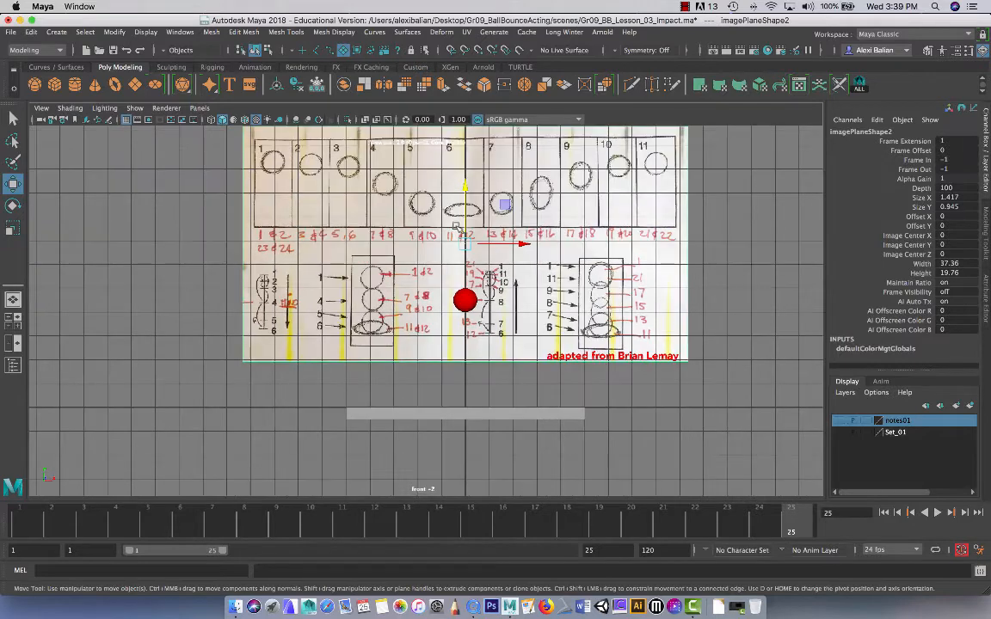
Put the annotated image plane on a new display layer named notes02
{"action": "left_click", "coordinate": [970, 406]}
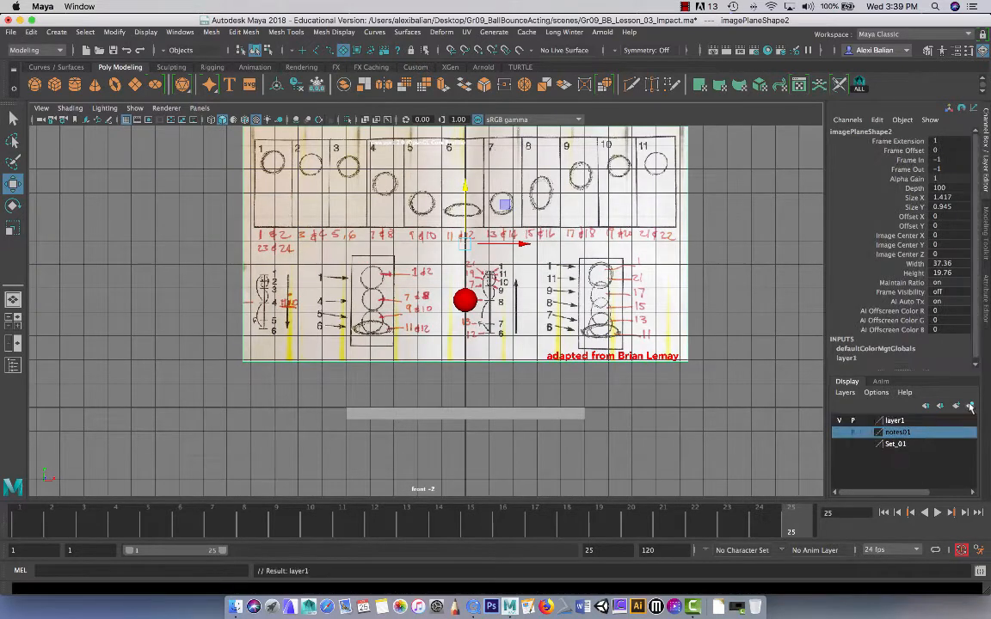
{"action": "double_click", "coordinate": [888, 421]}
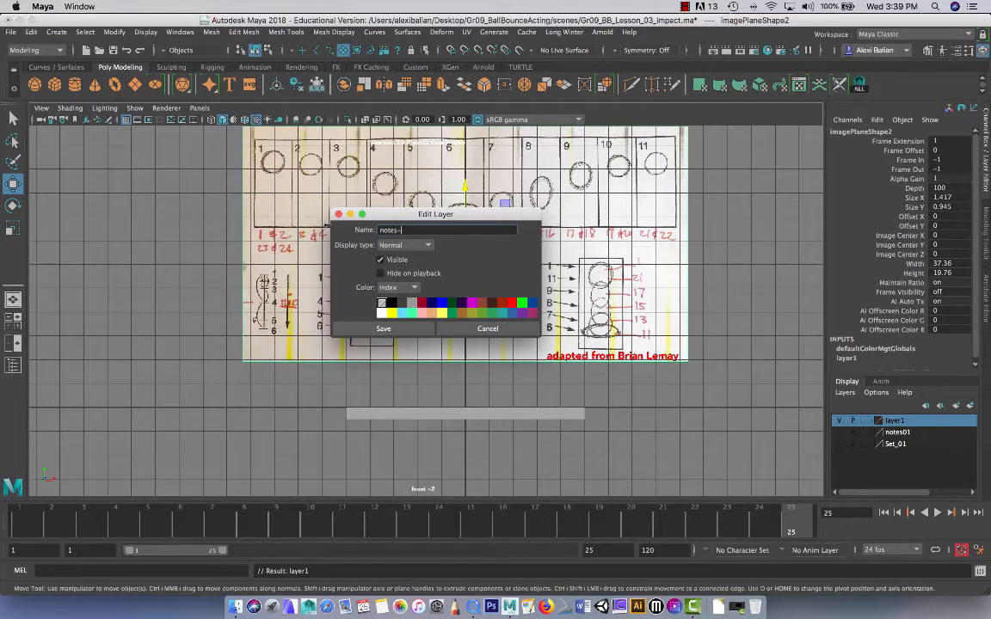
{"action": "type", "text": "notes-02"}
{"action": "left_click", "coordinate": [401, 230]}
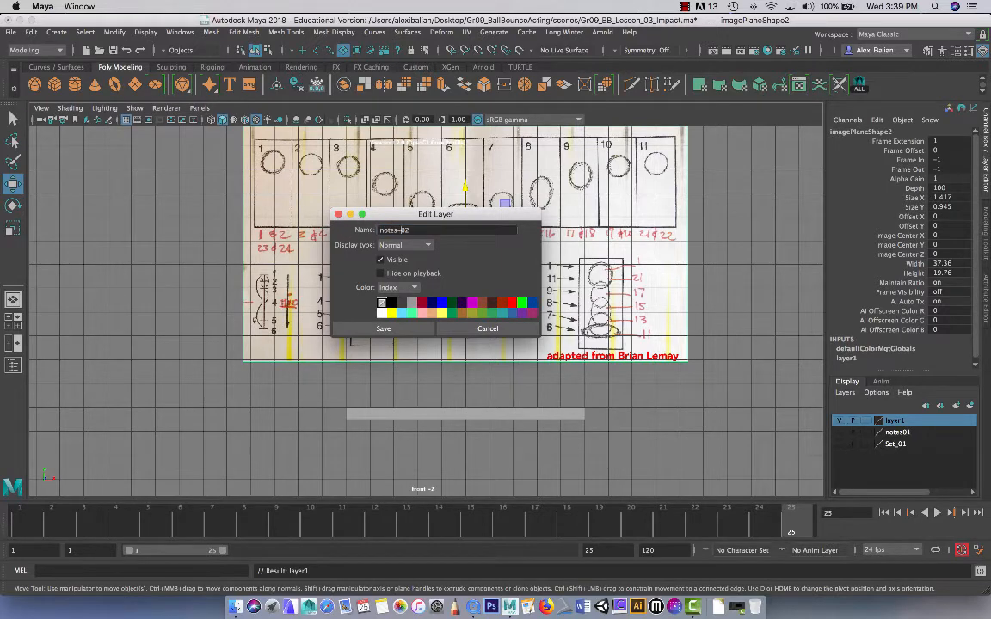
{"action": "left_click", "coordinate": [402, 332]}
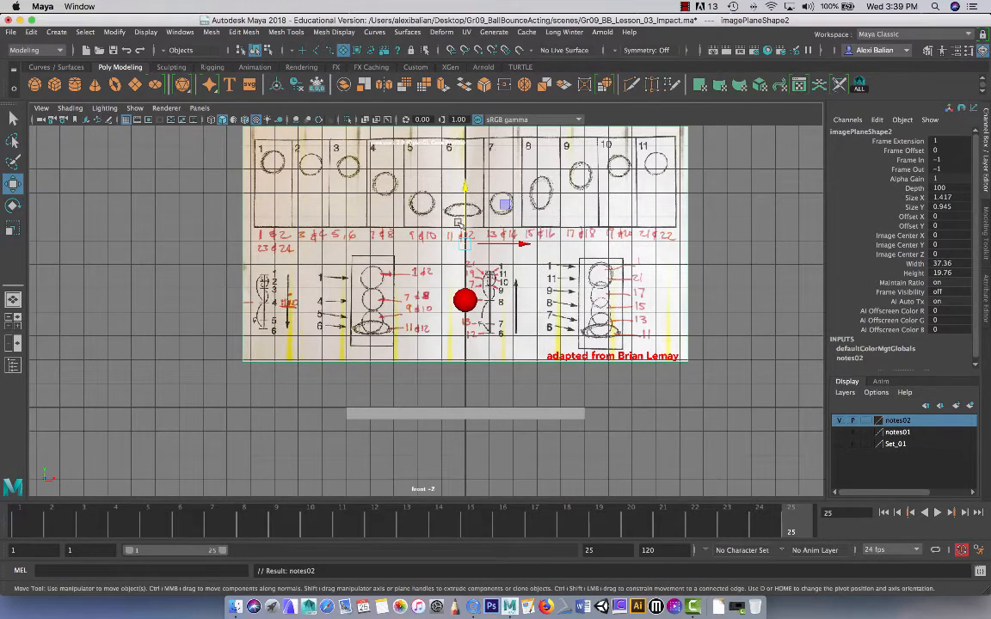
Push the annotated image plane back about 36.3 units along Z behind the ball, working in the perspective view
{"action": "scroll", "coordinate": [425, 247], "scroll_direction": "up", "scroll_amount": 1}
{"action": "scroll", "coordinate": [425, 248], "scroll_direction": "down", "scroll_amount": 2}
{"action": "key", "text": "space"}
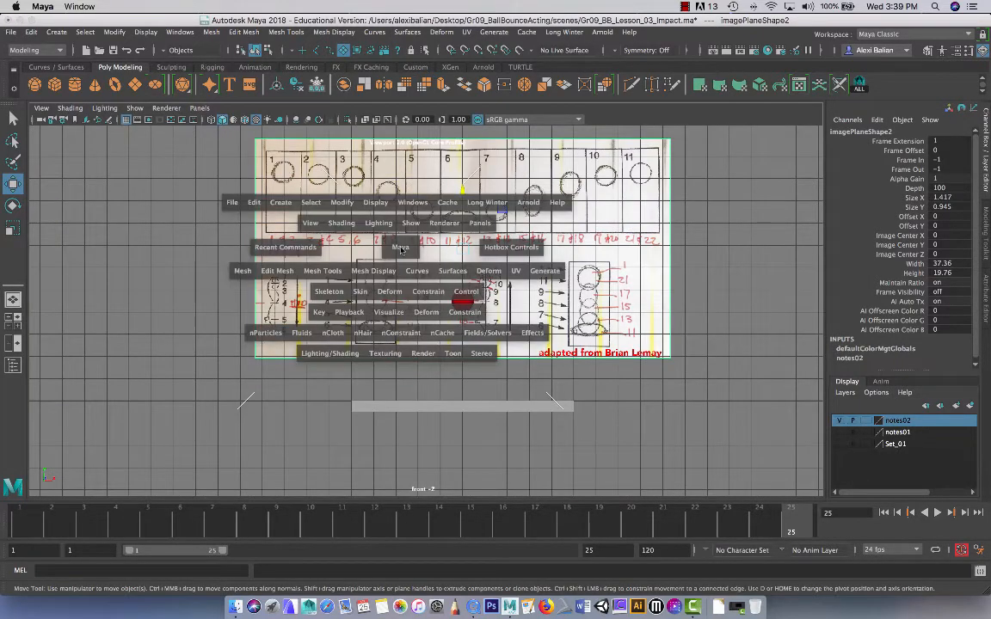
{"action": "left_click", "coordinate": [400, 248]}
{"action": "left_click", "coordinate": [382, 217]}
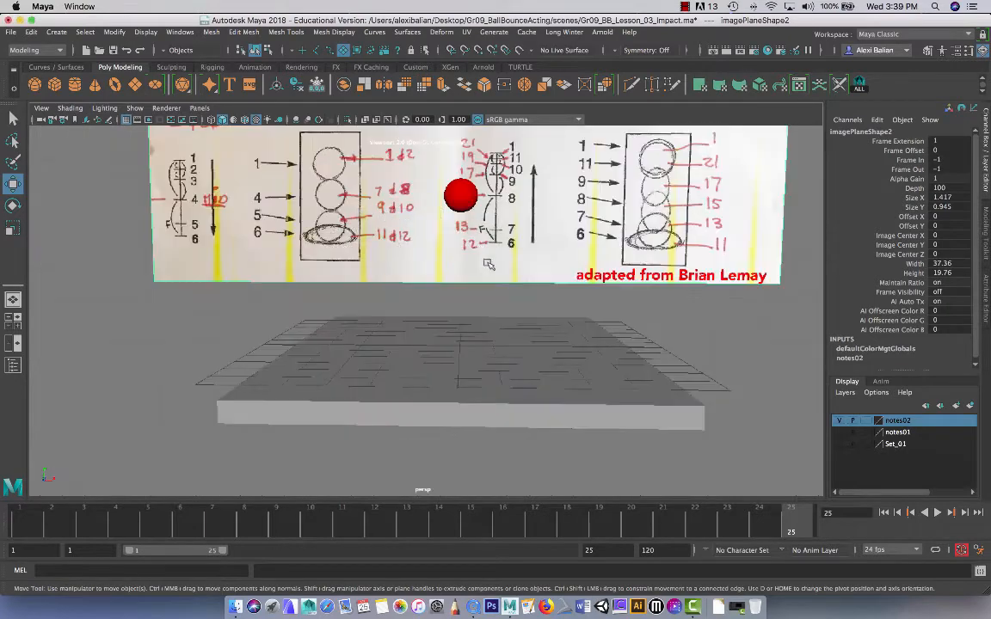
{"action": "scroll", "coordinate": [488, 265], "scroll_direction": "down", "scroll_amount": 5}
{"action": "left_click_drag", "start_coordinate": [489, 265], "coordinate": [429, 295], "text": "alt"}
{"action": "left_click_drag", "start_coordinate": [395, 244], "coordinate": [587, 219]}
{"action": "left_click_drag", "start_coordinate": [336, 246], "coordinate": [241, 239], "text": "alt"}
{"action": "left_click", "coordinate": [217, 220]}
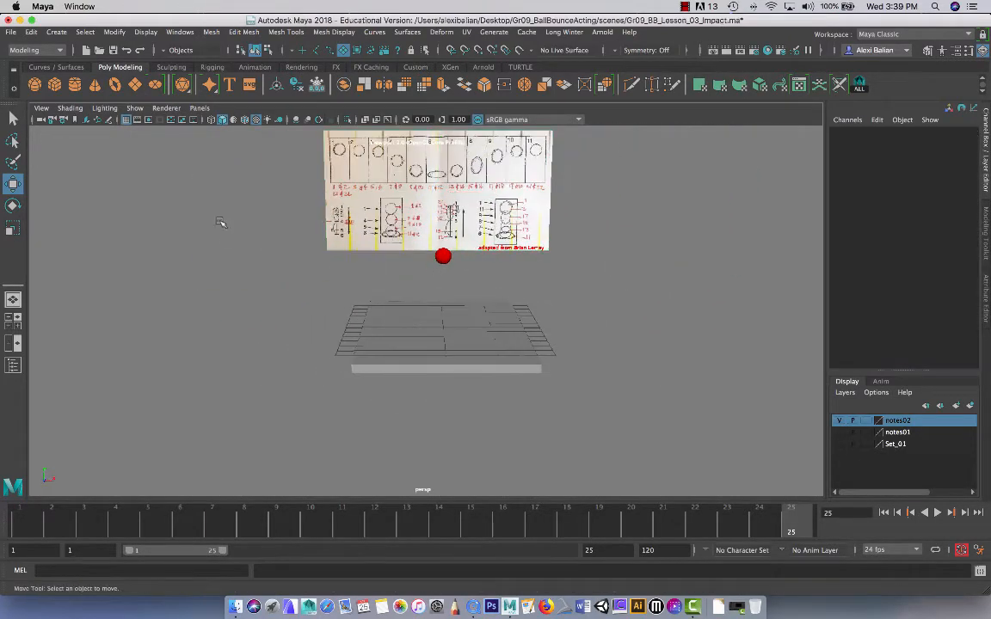
Switch back to the front orthographic view and leave nothing selected
{"action": "left_click", "coordinate": [198, 108]}
{"action": "mouse_move", "coordinate": [220, 145]}
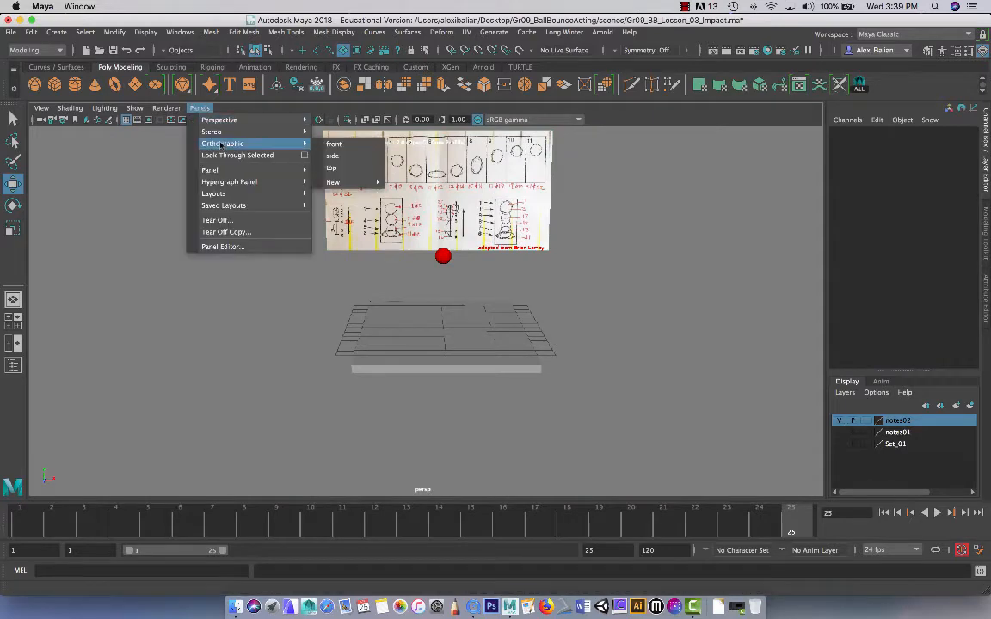
{"action": "left_click", "coordinate": [334, 144]}
{"action": "scroll", "coordinate": [459, 297], "scroll_direction": "up", "scroll_amount": 2}
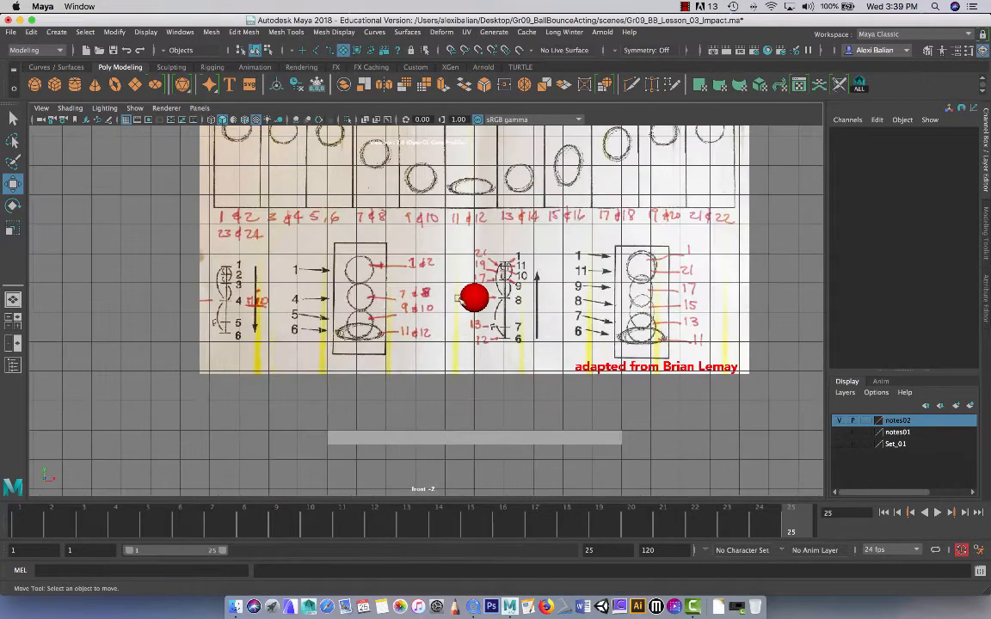
{"action": "left_click", "coordinate": [474, 299]}
{"action": "scroll", "coordinate": [508, 284], "scroll_direction": "down", "scroll_amount": 2}
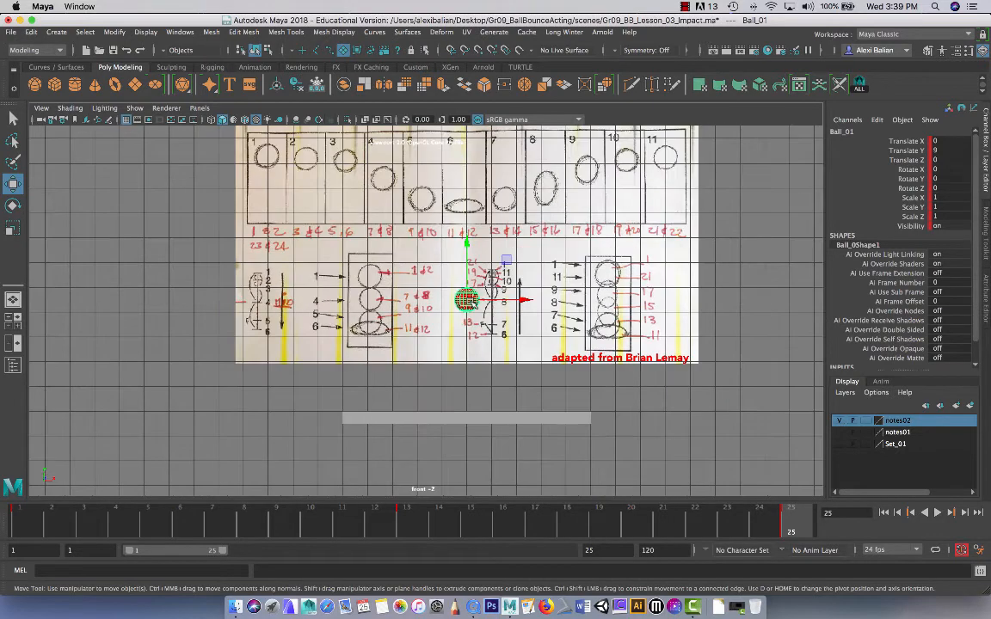
{"action": "left_click", "coordinate": [504, 283]}
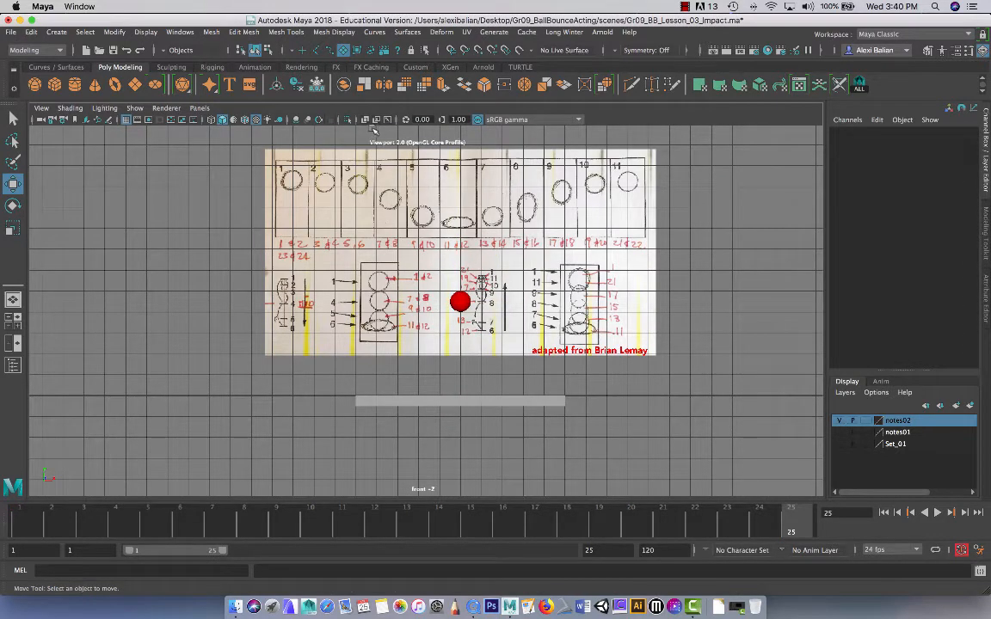
Select the notes02 layer's object and move it about 20.5 units left of the ball and down to about Y 9.9
{"action": "right_click", "coordinate": [909, 426]}
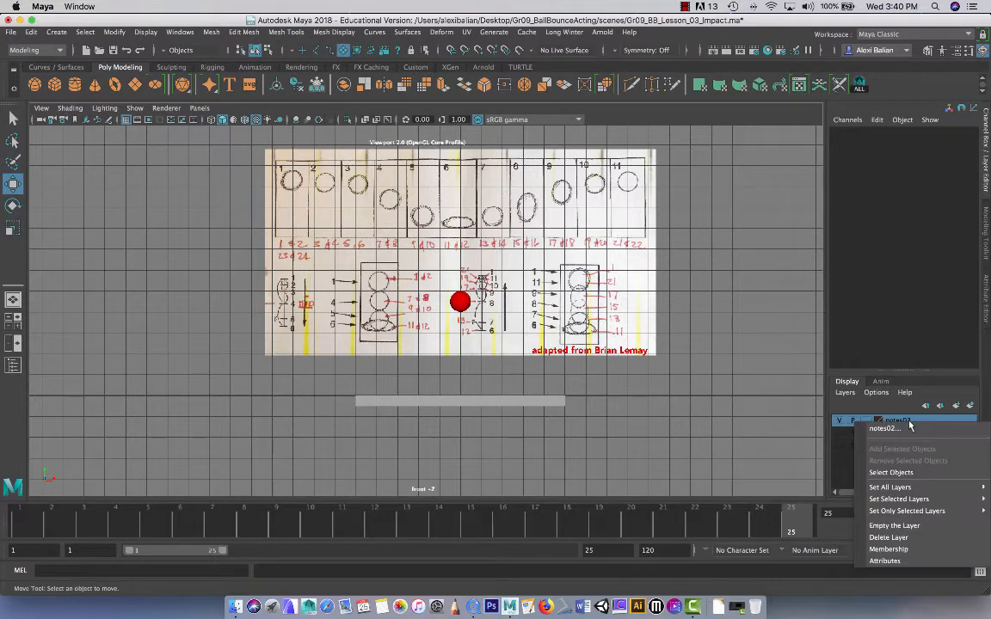
{"action": "left_click", "coordinate": [890, 472]}
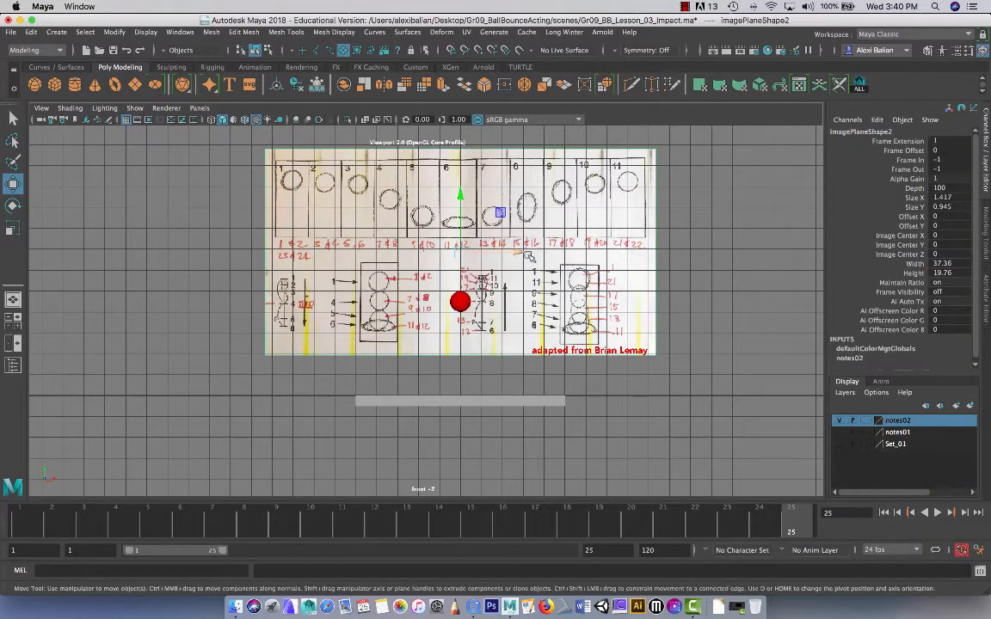
{"action": "left_click_drag", "start_coordinate": [524, 257], "coordinate": [308, 260]}
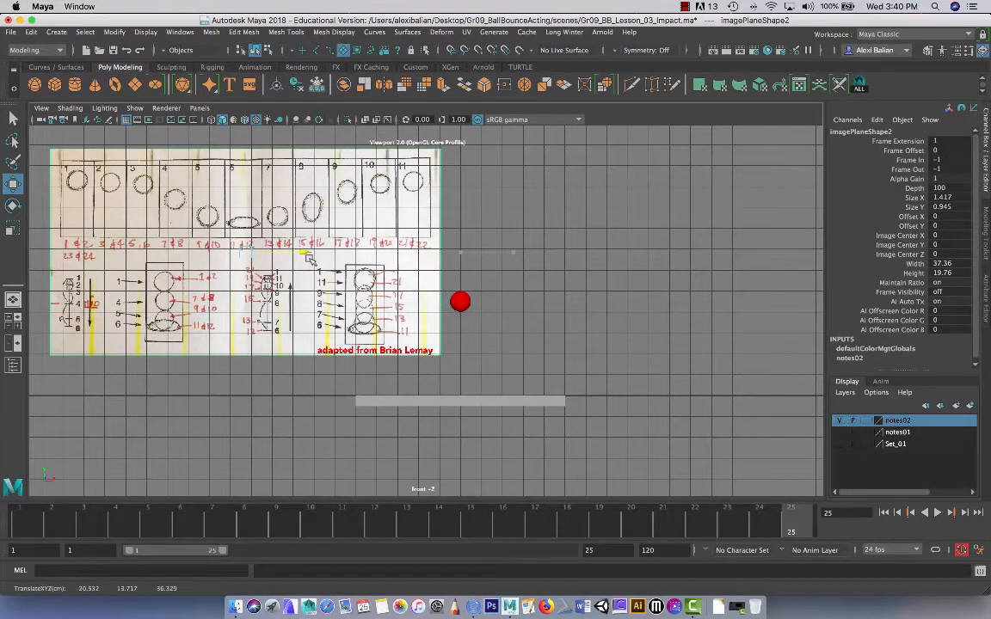
{"action": "left_click_drag", "start_coordinate": [244, 197], "coordinate": [244, 237]}
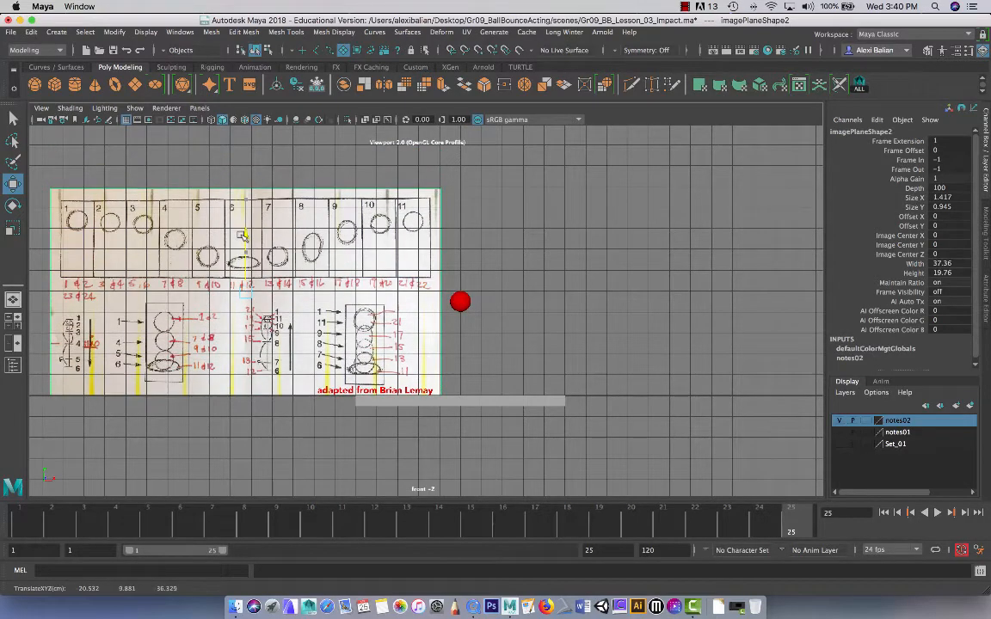
Look over the annotated bounce notes on the image plane, and hide the notes02 layer
{"action": "scroll", "coordinate": [533, 256], "scroll_direction": "up", "scroll_amount": 3}
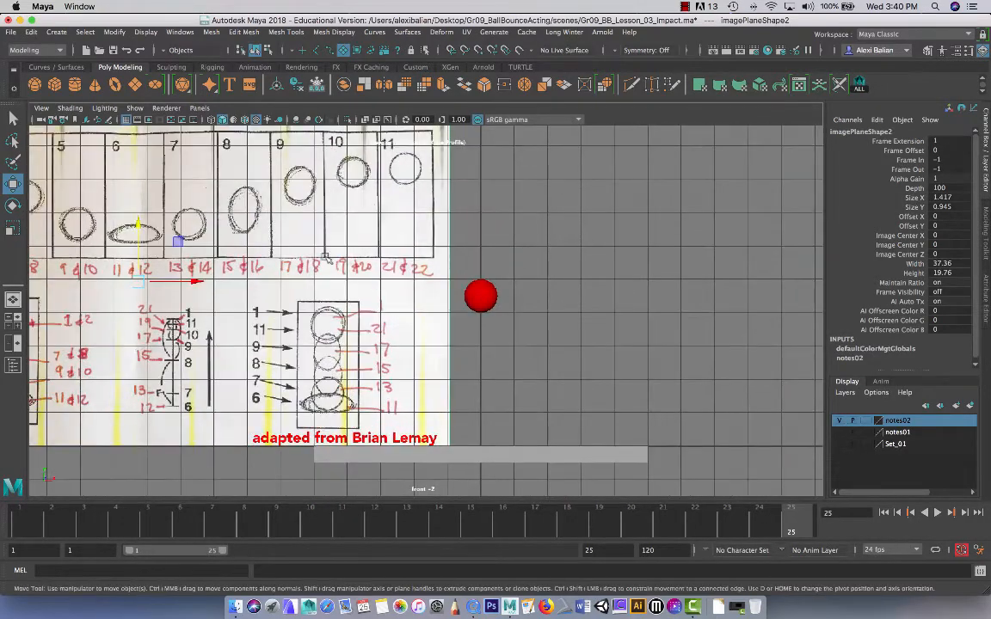
{"action": "left_click_drag", "start_coordinate": [325, 257], "coordinate": [723, 240], "text": "alt"}
{"action": "scroll", "coordinate": [677, 239], "scroll_direction": "down", "scroll_amount": 1}
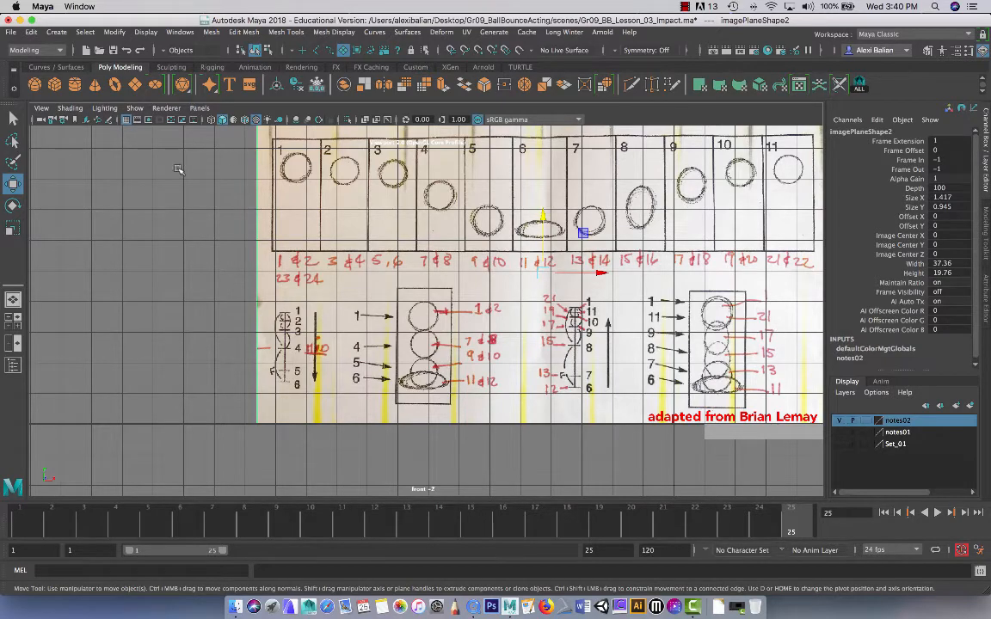
{"action": "scroll", "coordinate": [177, 170], "scroll_direction": "down", "scroll_amount": 4}
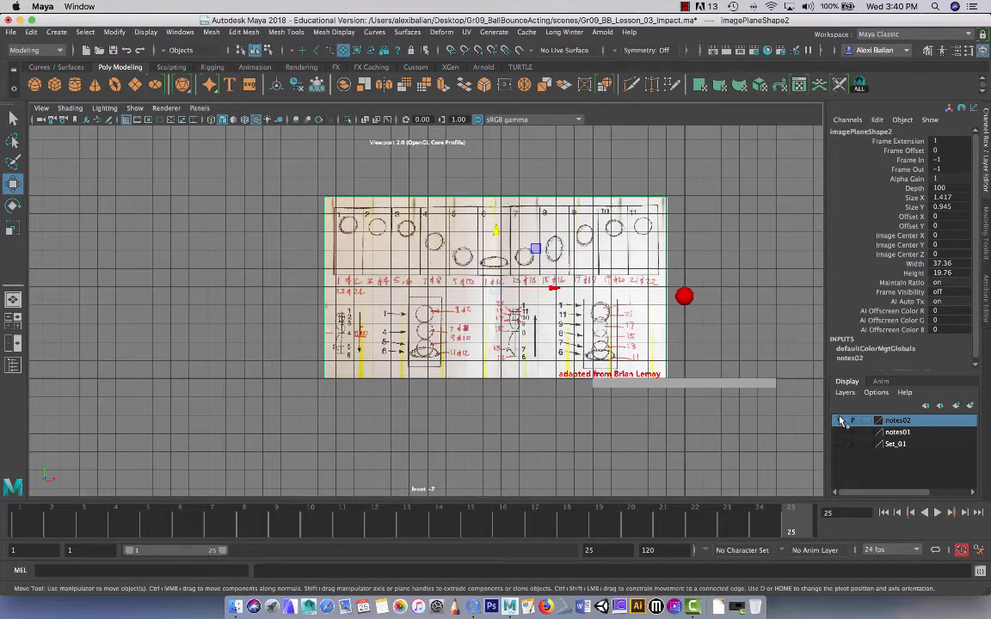
{"action": "left_click", "coordinate": [841, 420]}
Put the ball and the floor on a new display layer named set02, hide that layer and leave nothing selected
{"action": "left_click", "coordinate": [683, 297]}
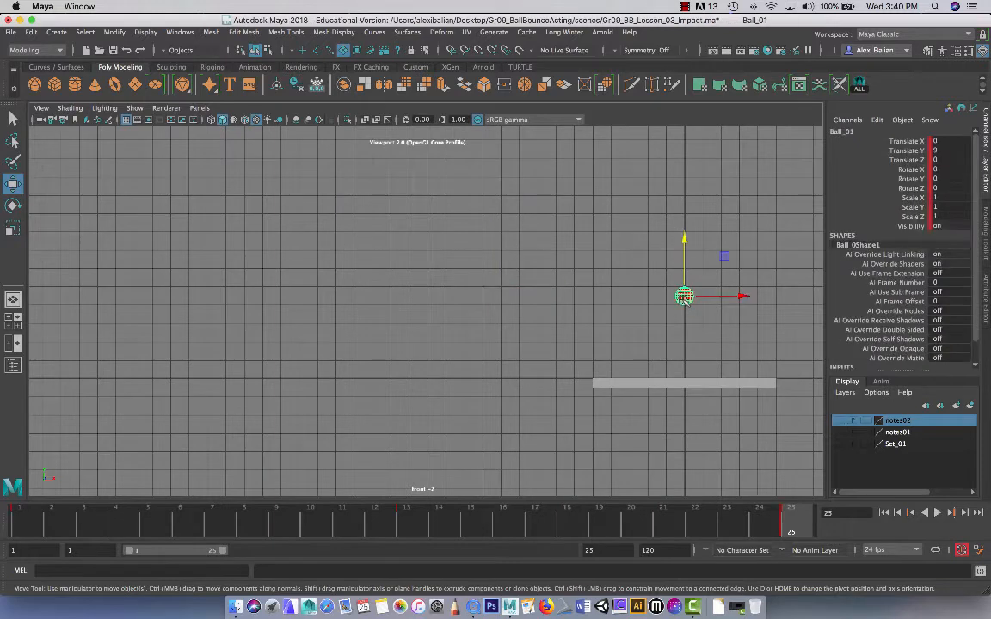
{"action": "left_click", "coordinate": [647, 386]}
{"action": "left_click", "coordinate": [968, 405]}
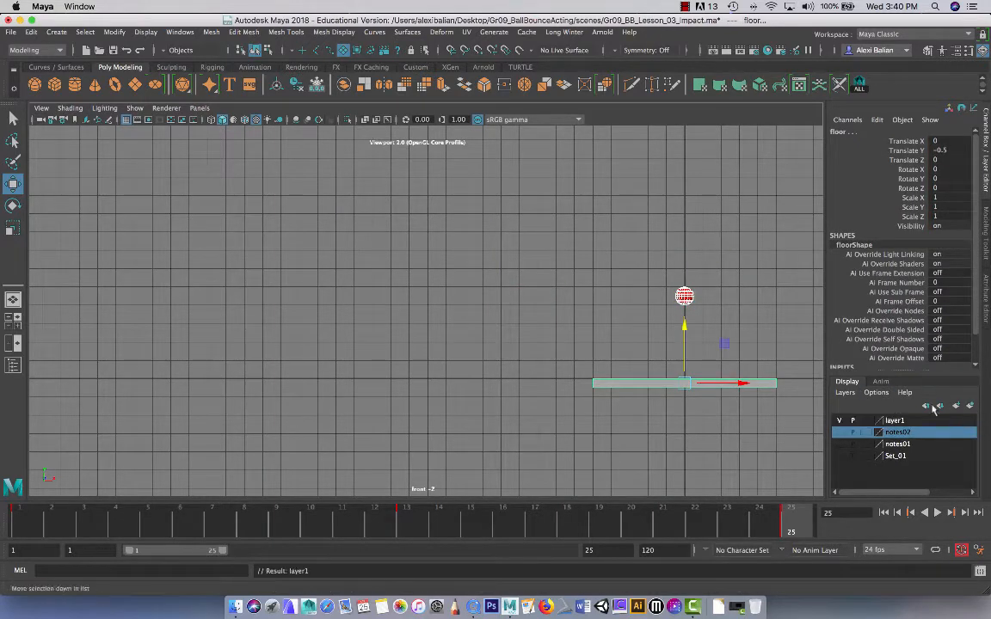
{"action": "double_click", "coordinate": [894, 419]}
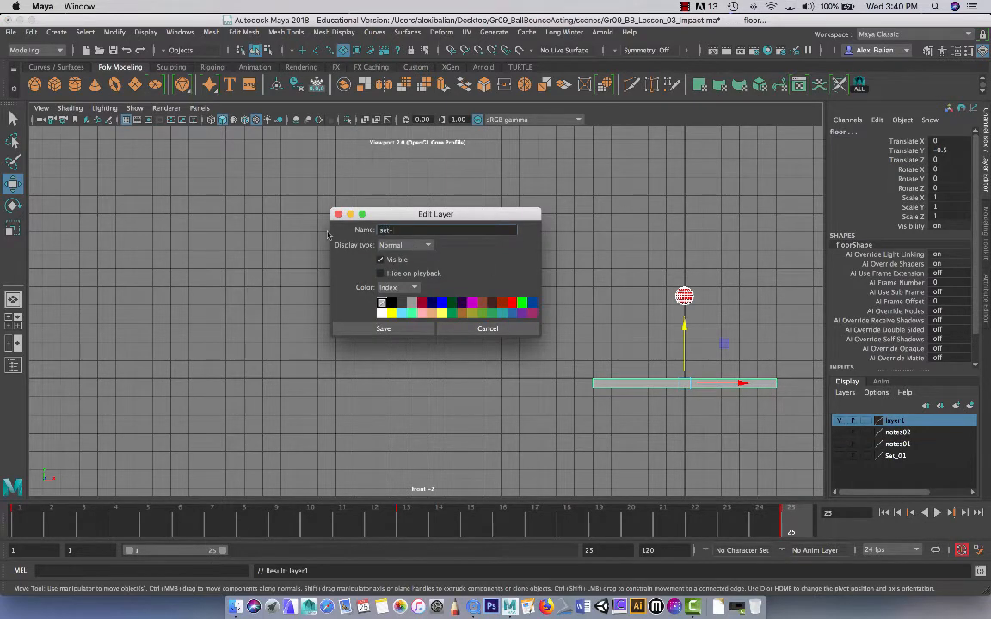
{"action": "type", "text": "set-02"}
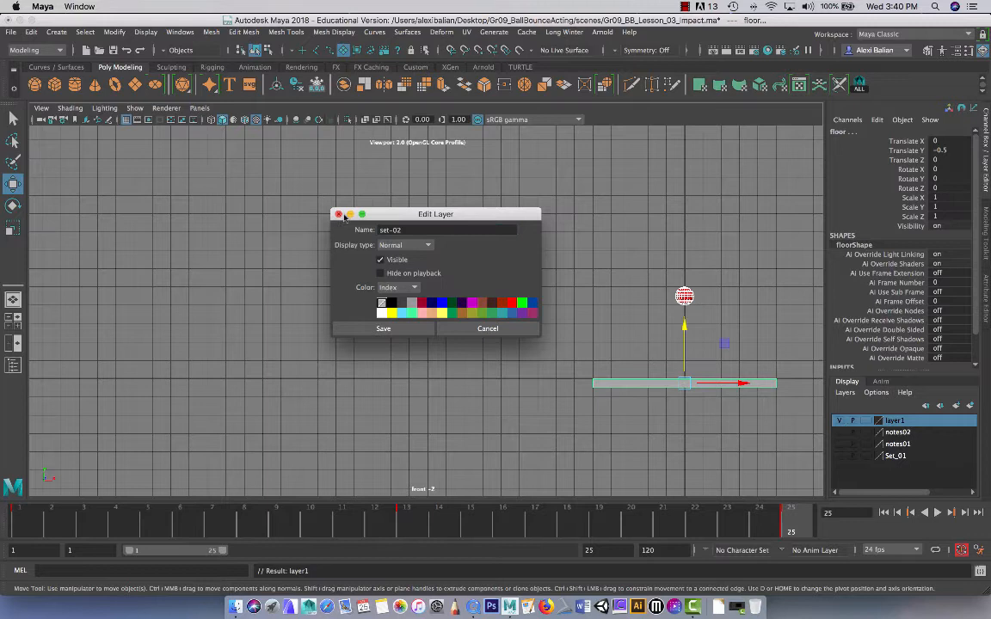
{"action": "left_click", "coordinate": [354, 327]}
{"action": "left_click", "coordinate": [434, 298]}
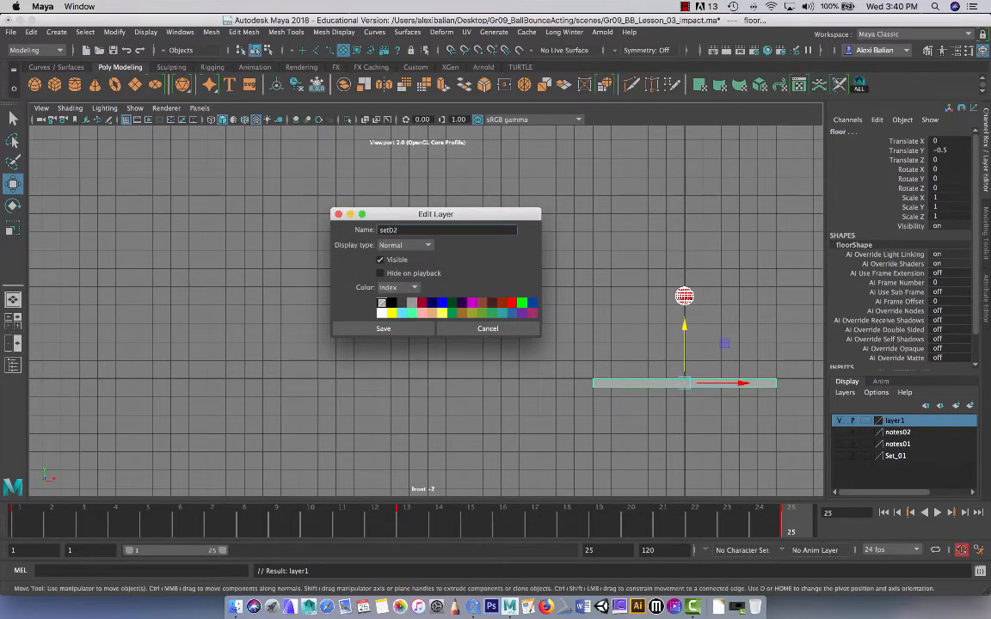
{"action": "left_click", "coordinate": [383, 329]}
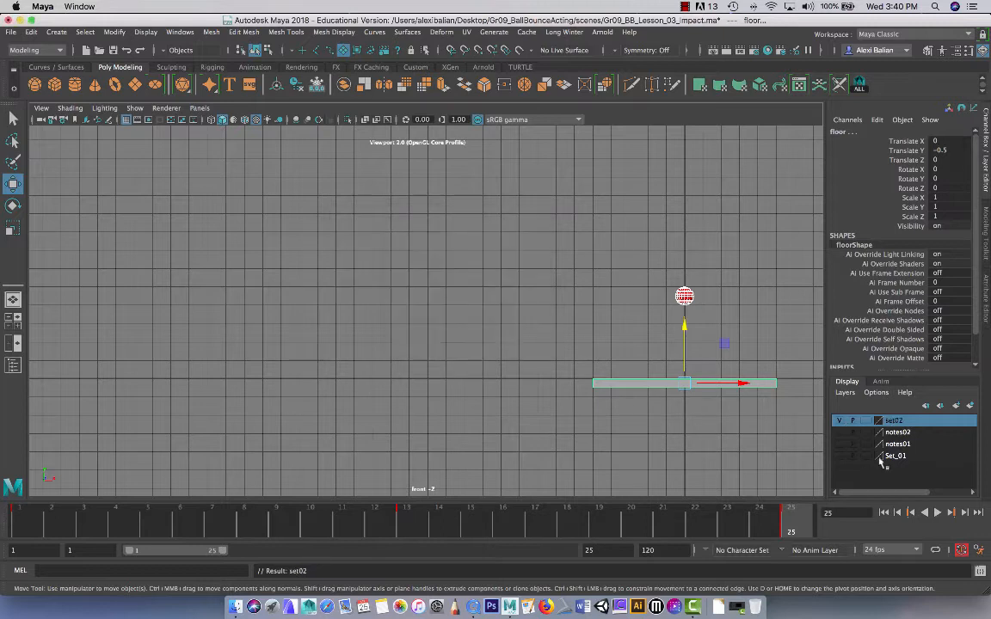
{"action": "left_click", "coordinate": [840, 420]}
{"action": "left_click", "coordinate": [619, 331]}
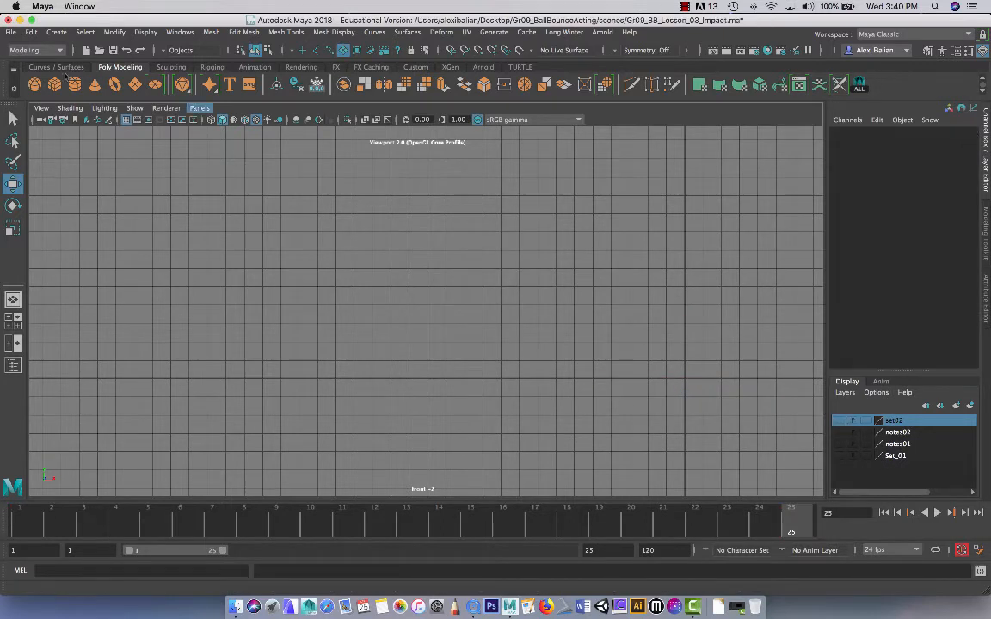
Create a polygon sphere at the origin raised to about Y 1.09, and show it in the perspective view
{"action": "left_click", "coordinate": [36, 86]}
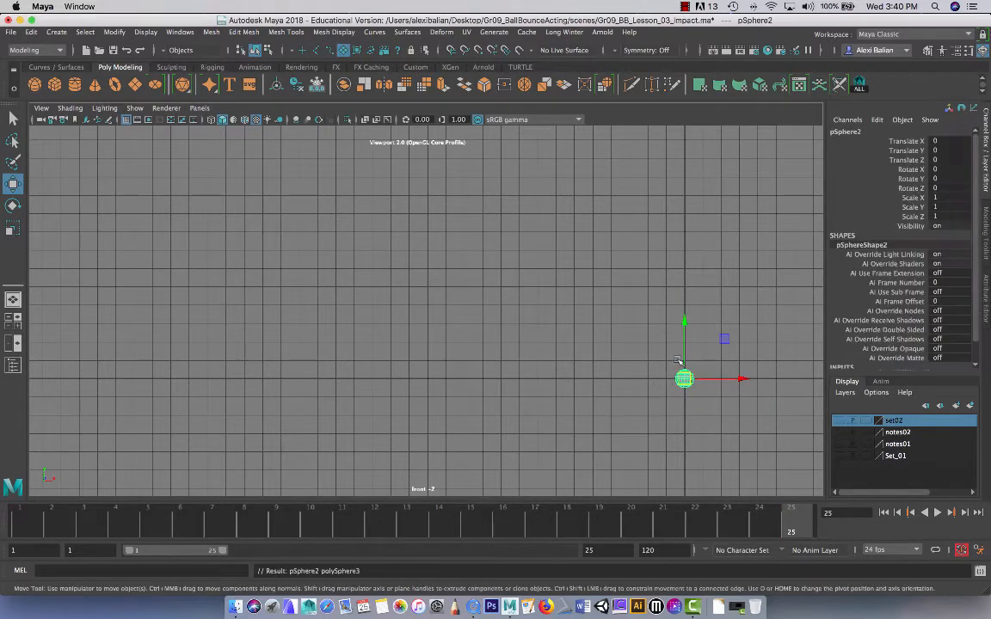
{"action": "left_click_drag", "start_coordinate": [679, 360], "coordinate": [686, 344]}
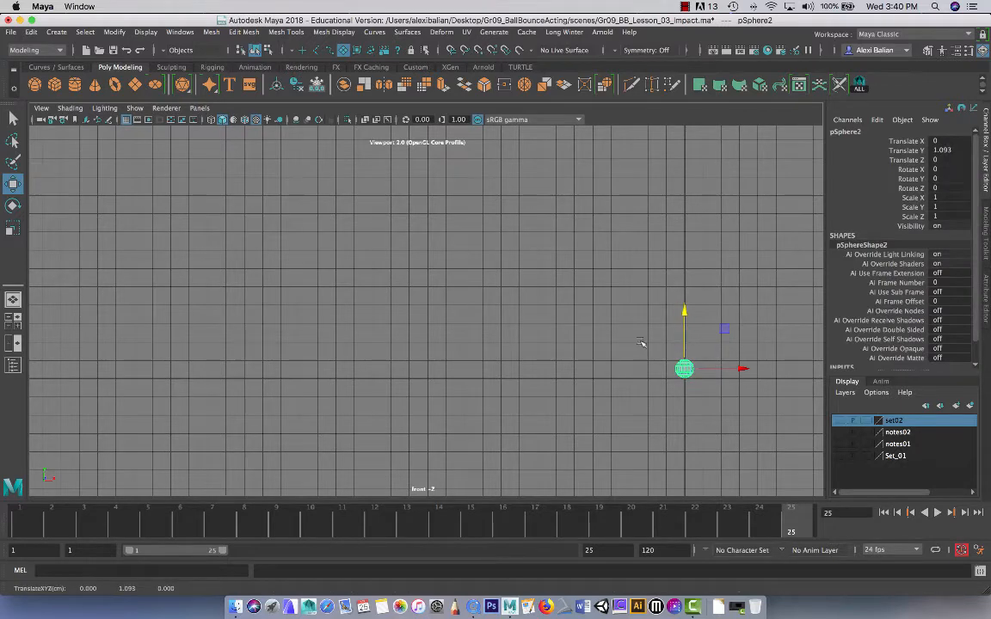
{"action": "key", "text": "space"}
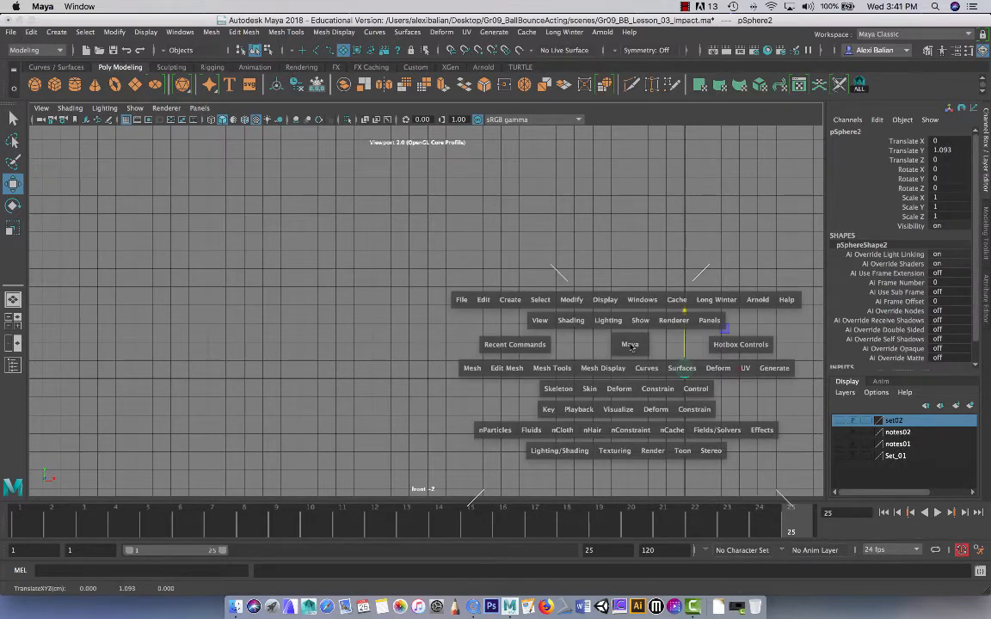
{"action": "left_click_drag", "start_coordinate": [630, 345], "coordinate": [601, 310]}
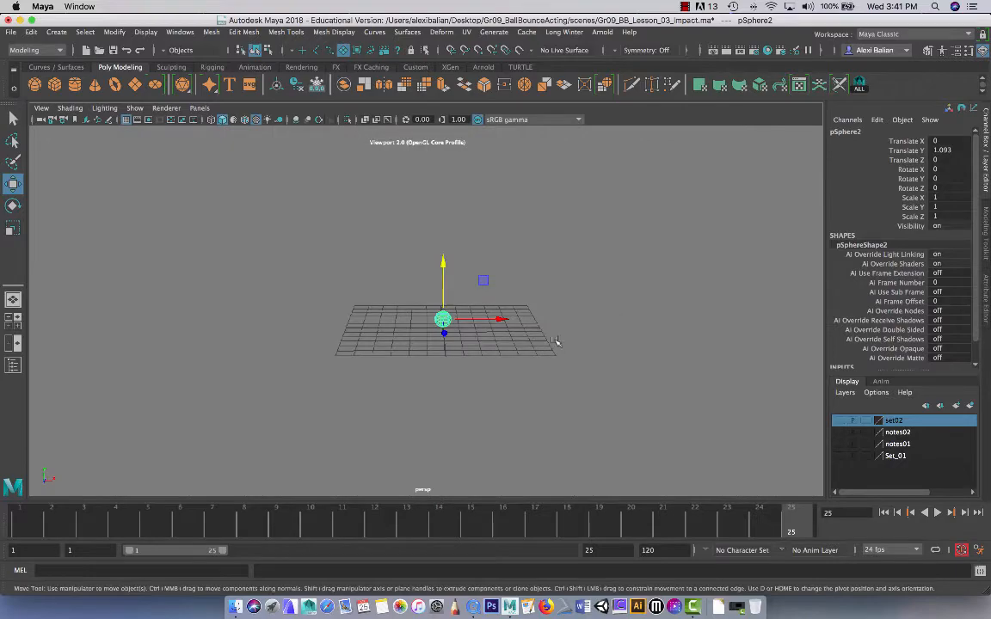
{"action": "left_click_drag", "start_coordinate": [555, 342], "coordinate": [428, 315], "text": "alt"}
{"action": "right_click_drag", "start_coordinate": [374, 268], "coordinate": [428, 327], "text": "alt"}
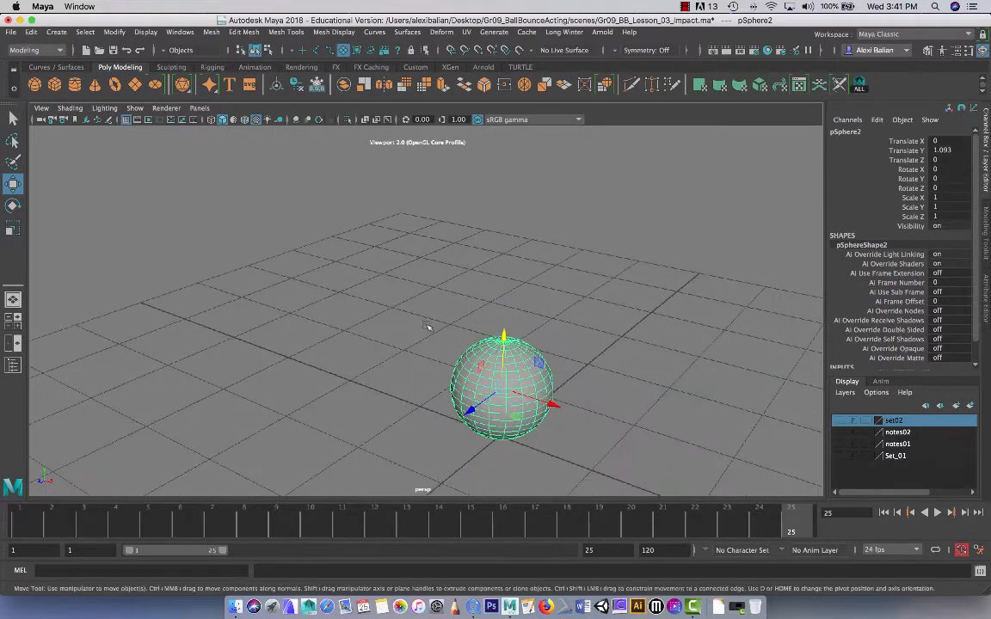
{"action": "left_click_drag", "start_coordinate": [428, 327], "coordinate": [395, 285], "text": "alt"}
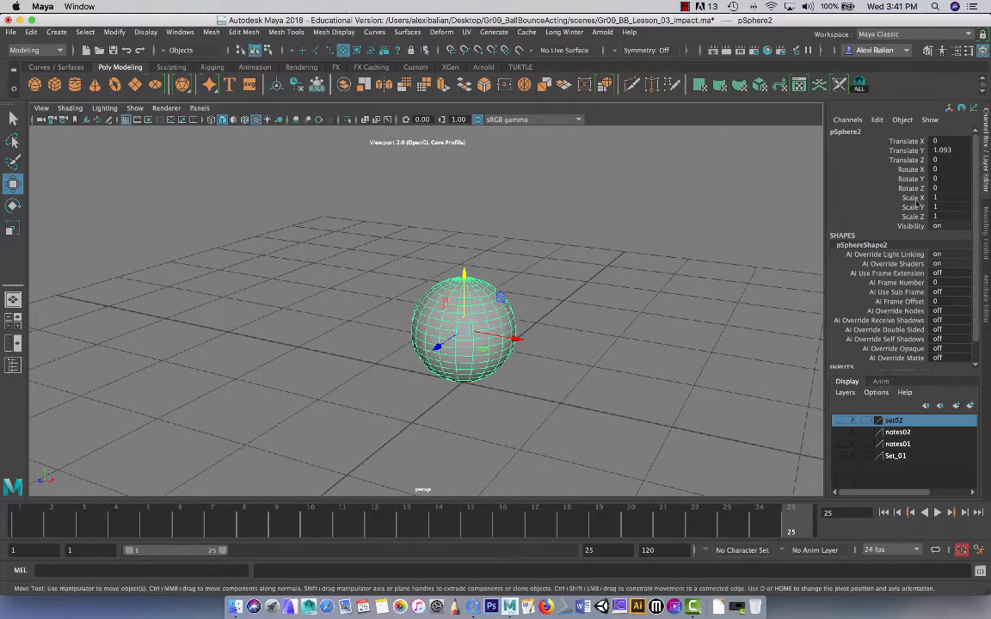
Squash the sphere vertically by setting its Scale Y to 0.7
{"action": "left_click_drag", "start_coordinate": [913, 198], "coordinate": [913, 216]}
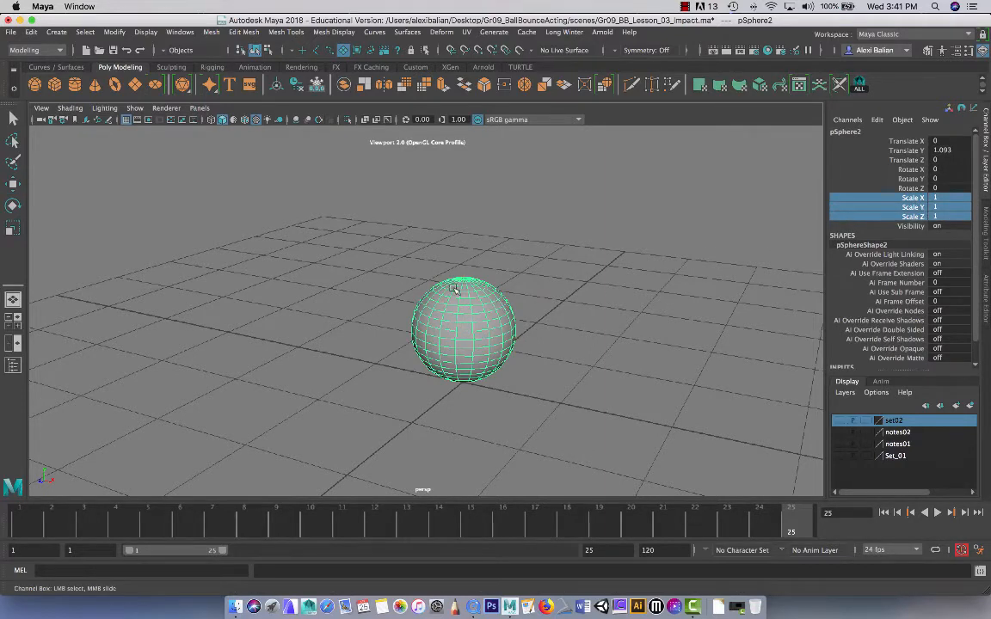
{"action": "left_click", "coordinate": [14, 227]}
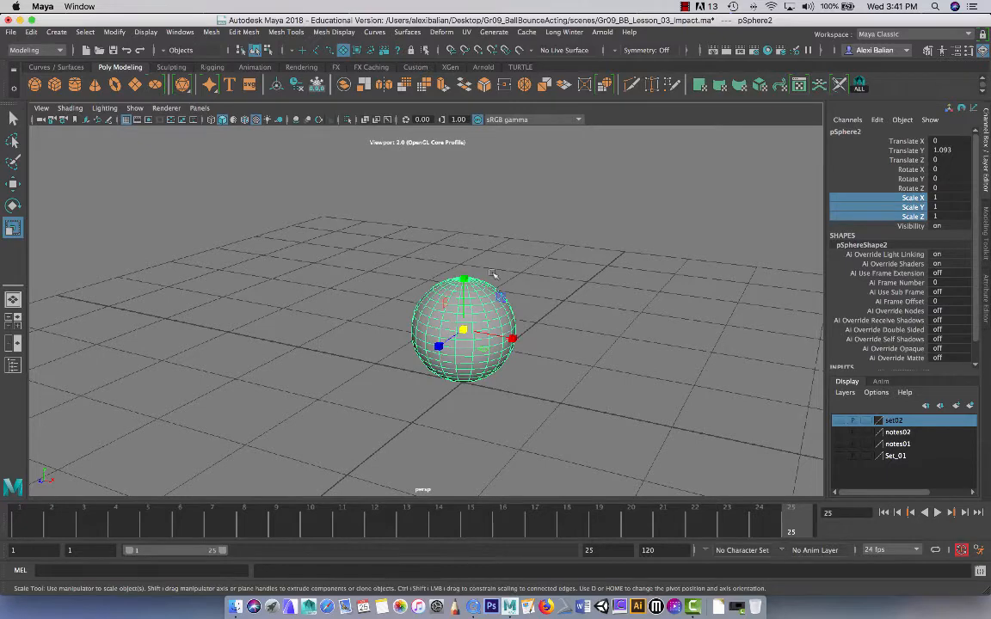
{"action": "left_click_drag", "start_coordinate": [487, 268], "coordinate": [445, 292], "text": "alt"}
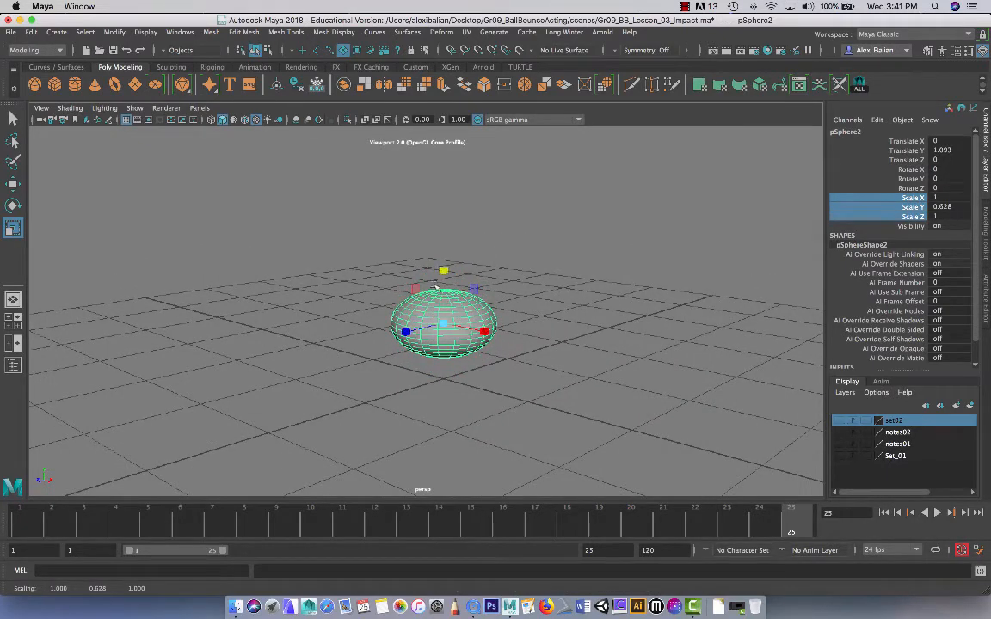
{"action": "double_click", "coordinate": [960, 207]}
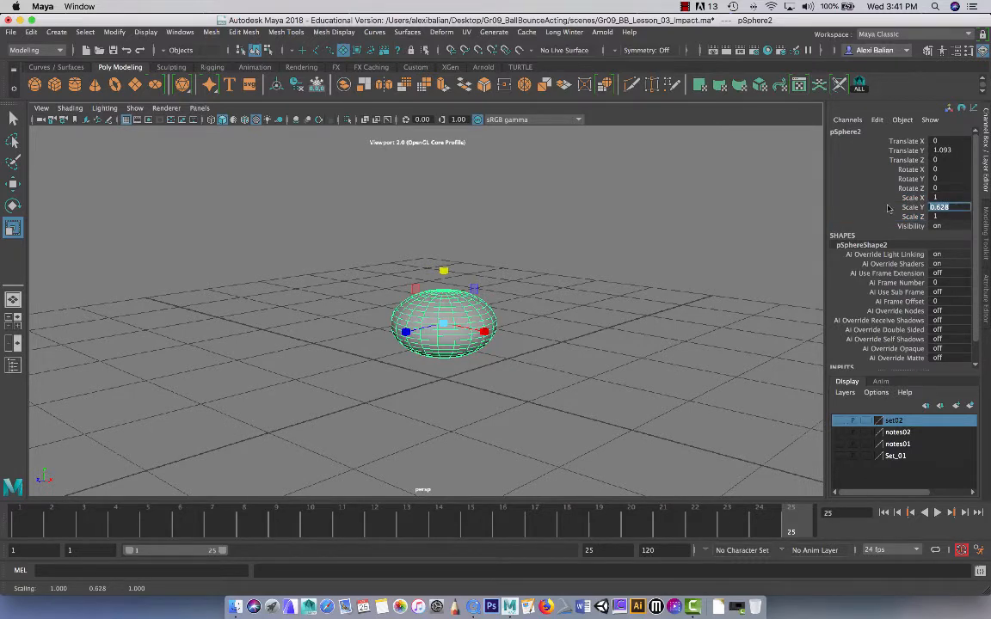
{"action": "type", "text": "1"}
{"action": "key", "text": "Return"}
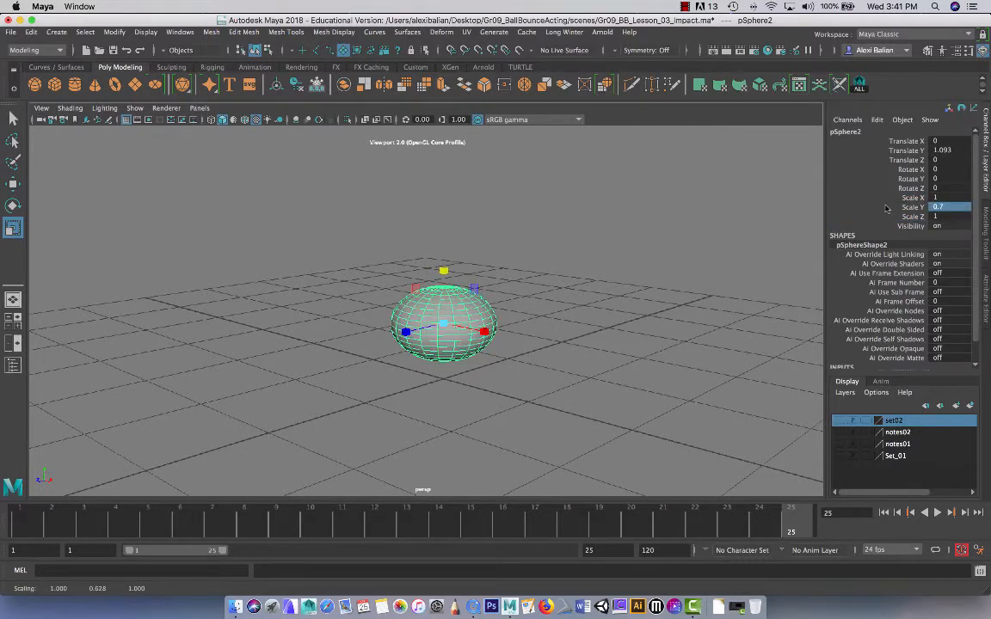
Widen the squashed sphere by setting both Scale X and Scale Z to 1.3
{"action": "left_click_drag", "start_coordinate": [590, 248], "coordinate": [619, 259], "text": "alt"}
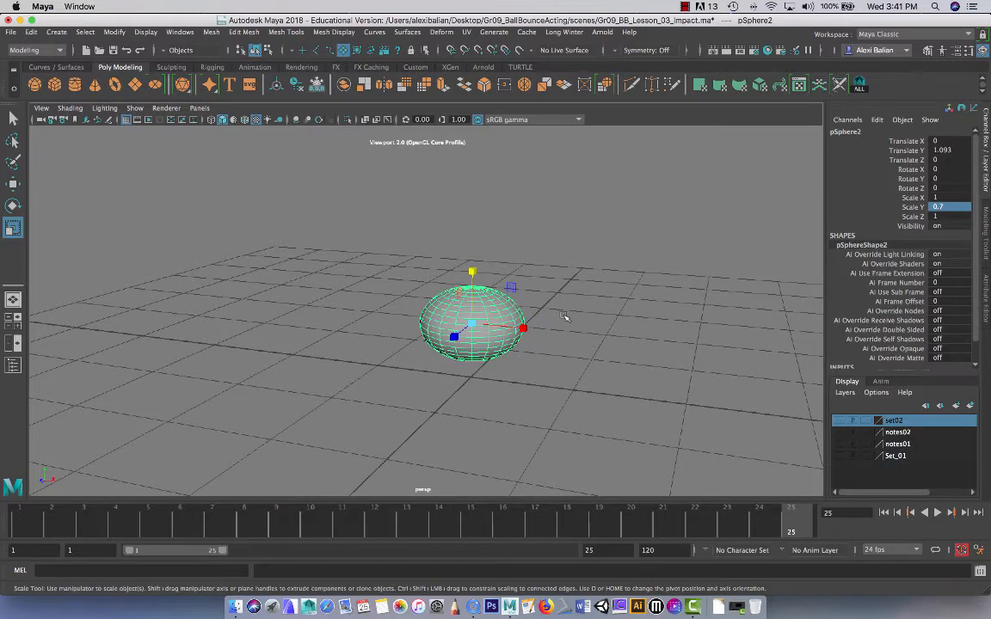
{"action": "left_click", "coordinate": [946, 198]}
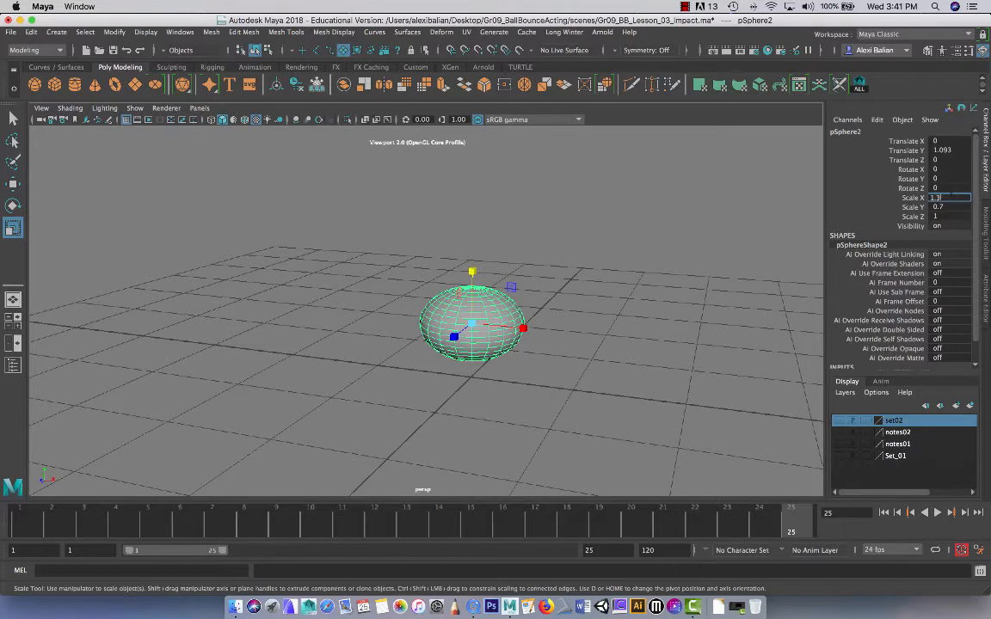
{"action": "left_click", "coordinate": [949, 217]}
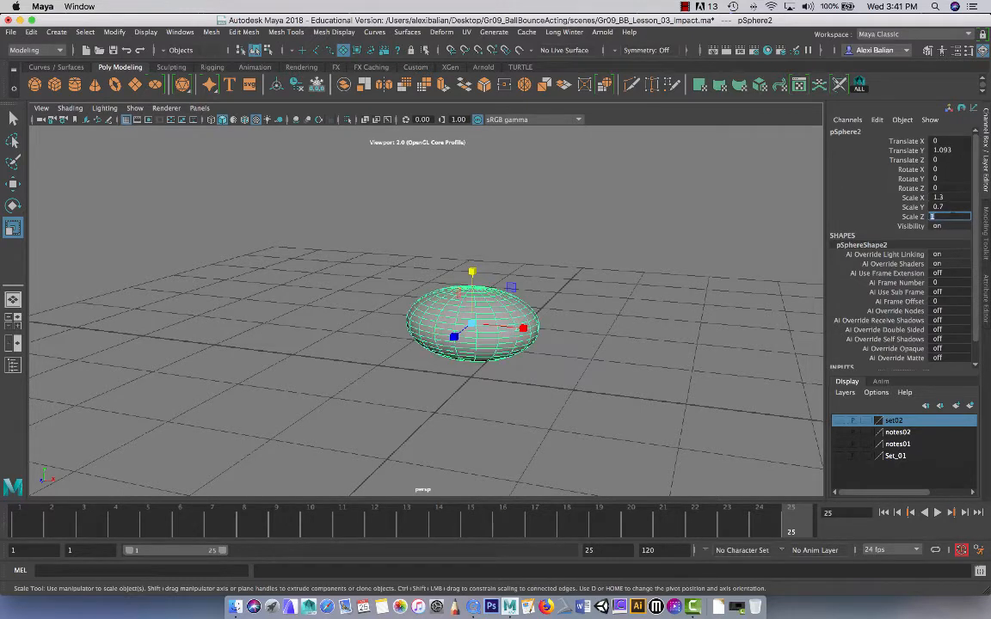
{"action": "key", "text": "Return"}
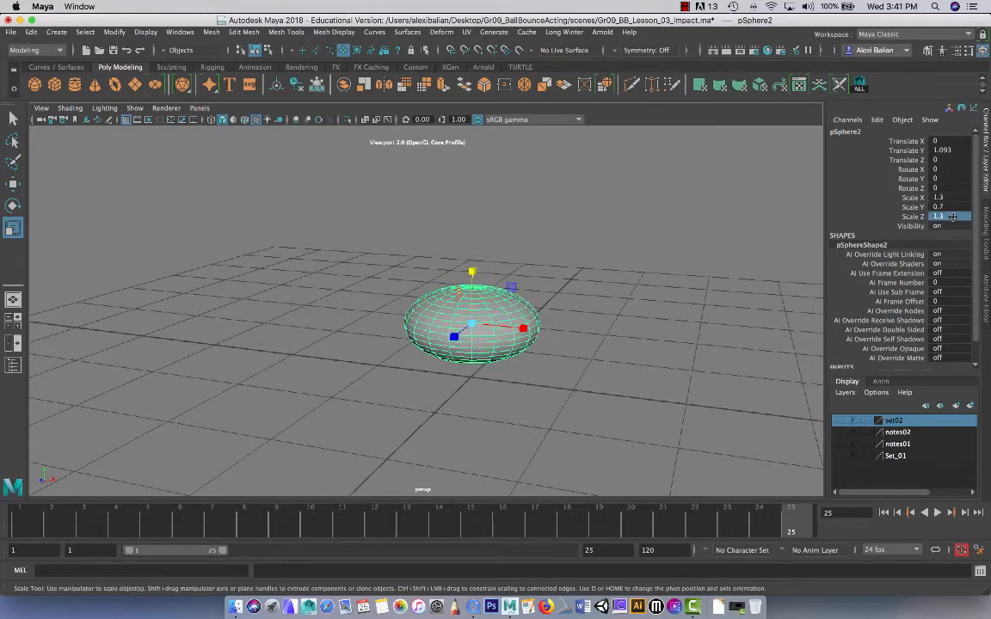
At frame 12, lower the squashed sphere onto the grid at about Y 0.75 and key all its channels
{"action": "left_click_drag", "start_coordinate": [532, 259], "coordinate": [513, 269], "text": "alt"}
{"action": "scroll", "coordinate": [459, 274], "scroll_direction": "up", "scroll_amount": 6}
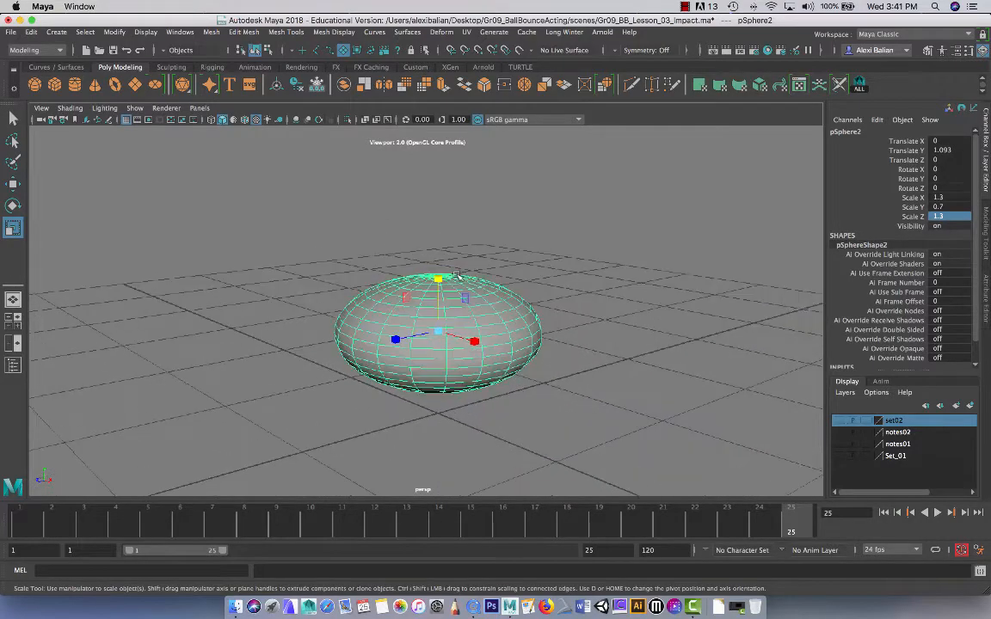
{"action": "scroll", "coordinate": [457, 273], "scroll_direction": "down", "scroll_amount": 5}
{"action": "left_click_drag", "start_coordinate": [454, 270], "coordinate": [457, 265], "text": "alt"}
{"action": "middle_click_drag", "start_coordinate": [457, 265], "coordinate": [509, 258], "text": "alt"}
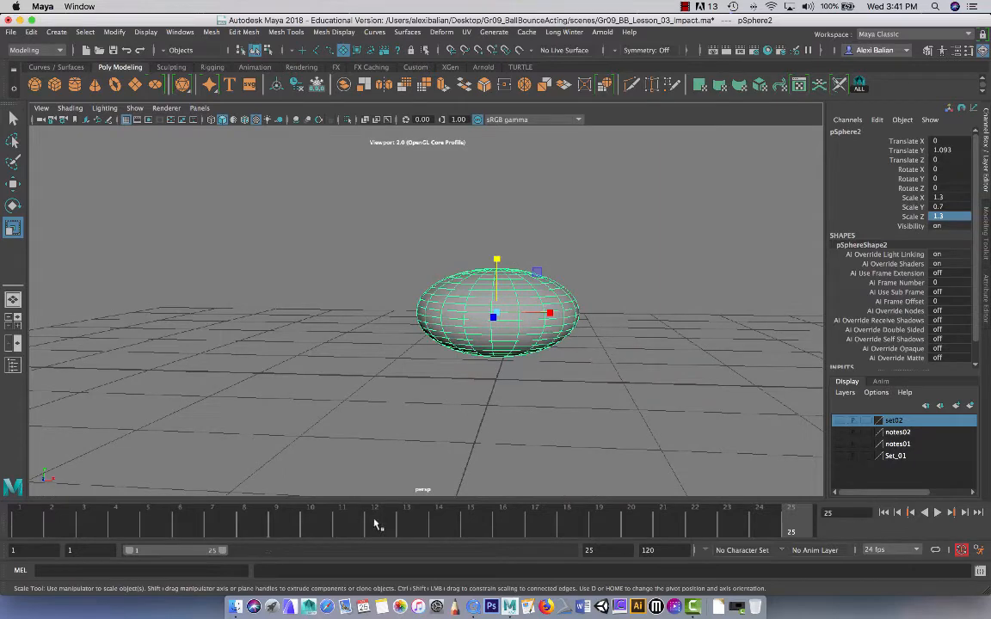
{"action": "left_click_drag", "start_coordinate": [358, 522], "coordinate": [373, 522]}
{"action": "key", "text": "w"}
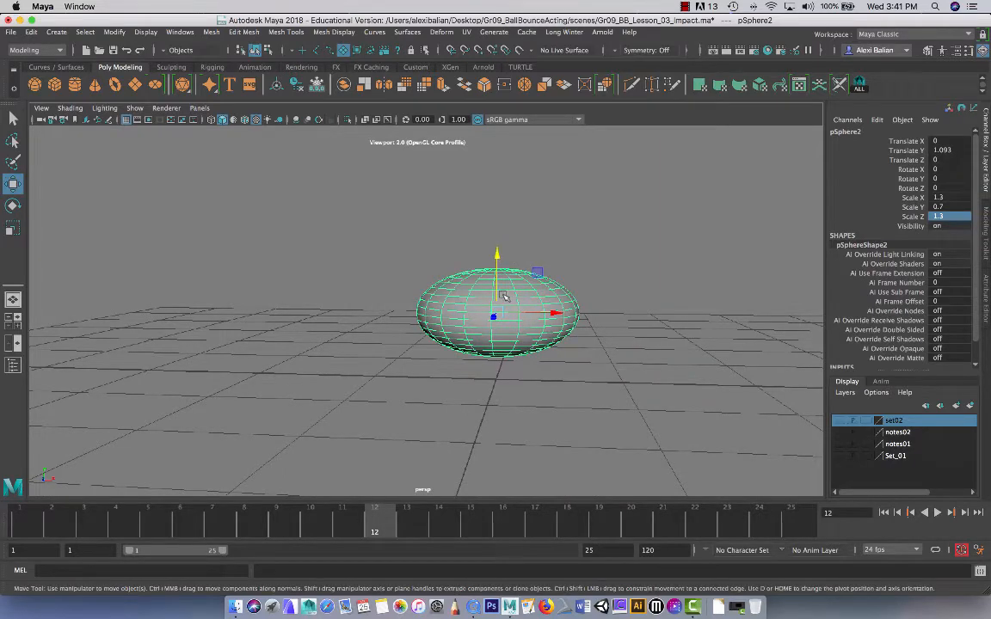
{"action": "left_click_drag", "start_coordinate": [496, 252], "coordinate": [364, 267]}
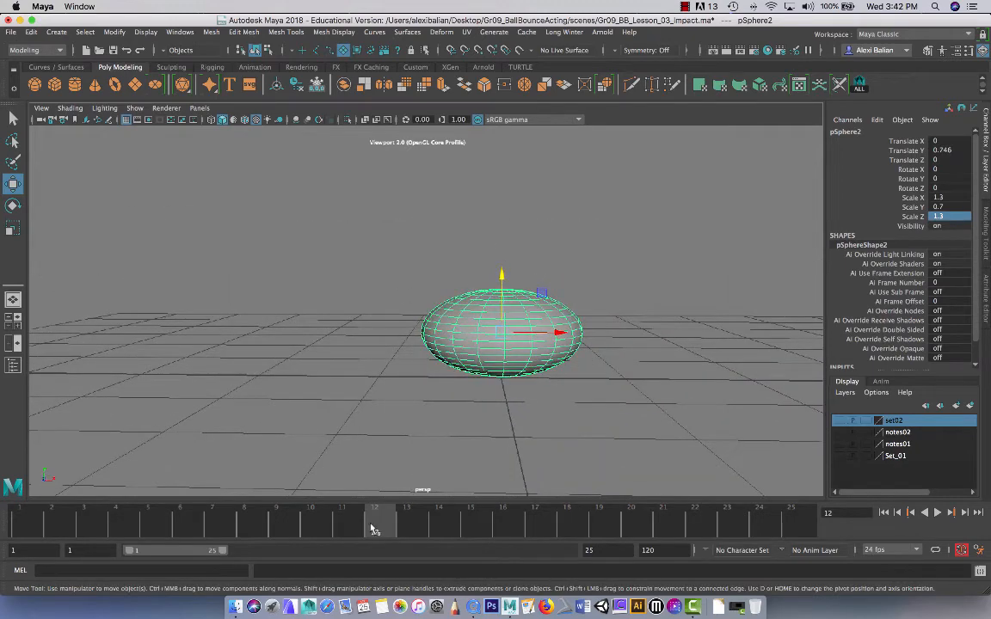
{"action": "key", "text": "s"}
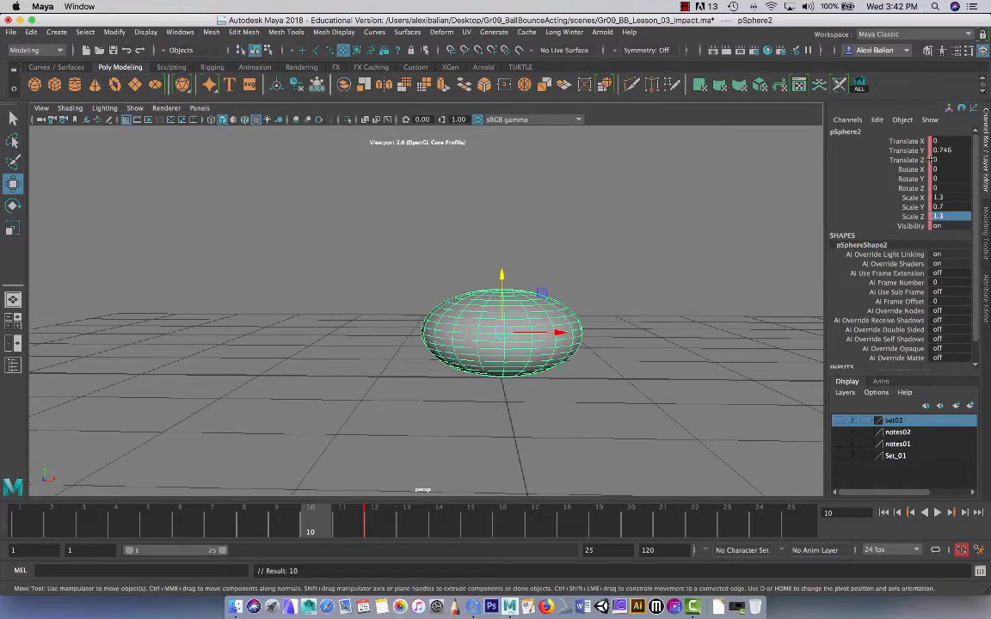
At frame 10, set the sphere's Scale X, Y and Z to 1 and raise it slightly off the grid
{"action": "left_click_drag", "start_coordinate": [920, 197], "coordinate": [917, 216]}
{"action": "left_click", "coordinate": [948, 217]}
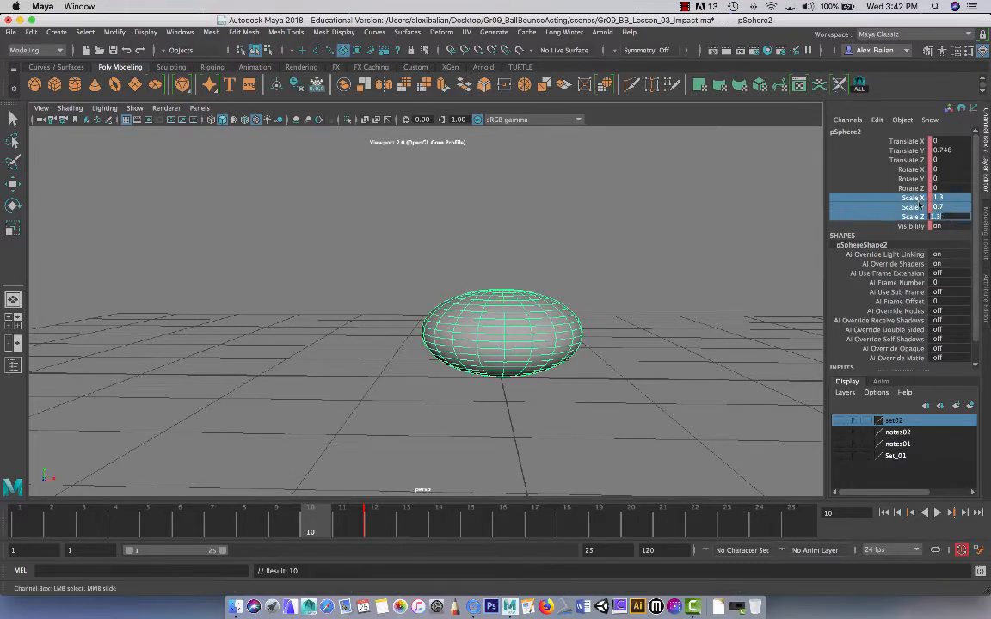
{"action": "type", "text": "1"}
{"action": "key", "text": "Return"}
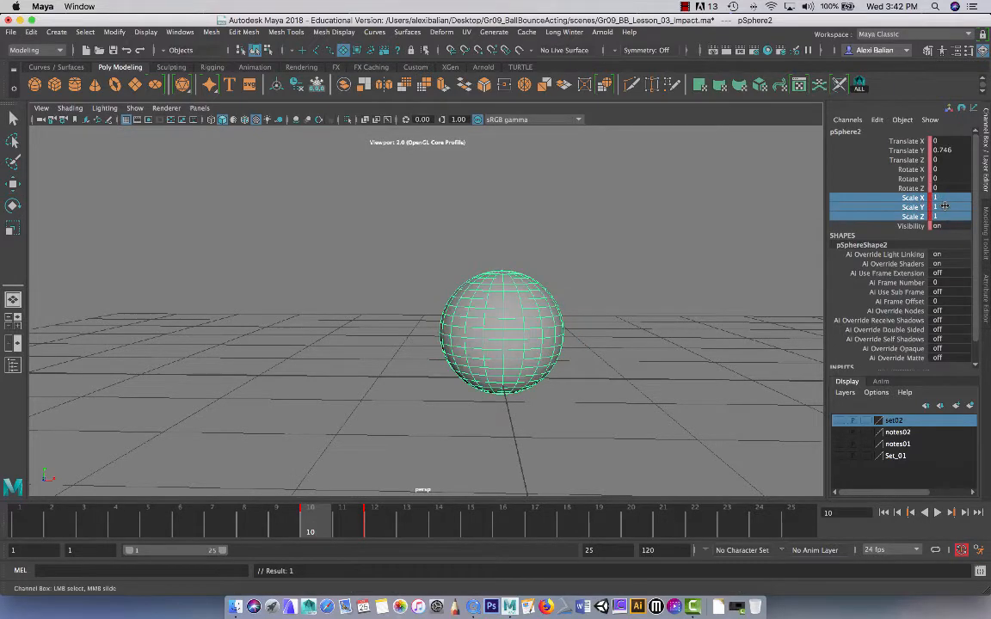
{"action": "key", "text": "w"}
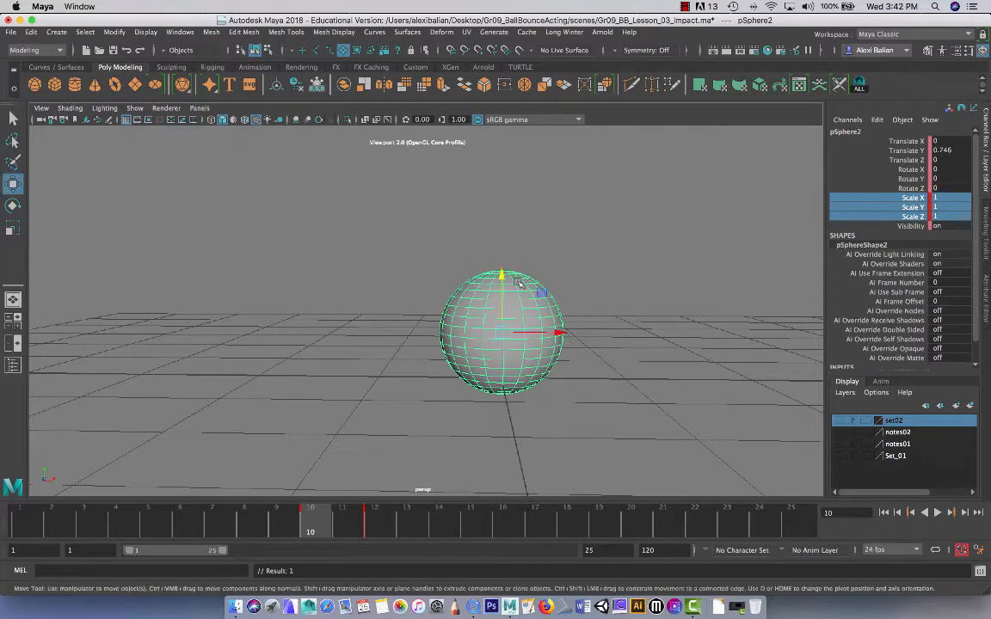
{"action": "left_click_drag", "start_coordinate": [500, 283], "coordinate": [501, 272]}
{"action": "left_click_drag", "start_coordinate": [423, 270], "coordinate": [413, 261], "text": "alt"}
At frame 14, raise the squashed sphere above the grid to about Y 2.76
{"action": "left_click_drag", "start_coordinate": [286, 524], "coordinate": [445, 522]}
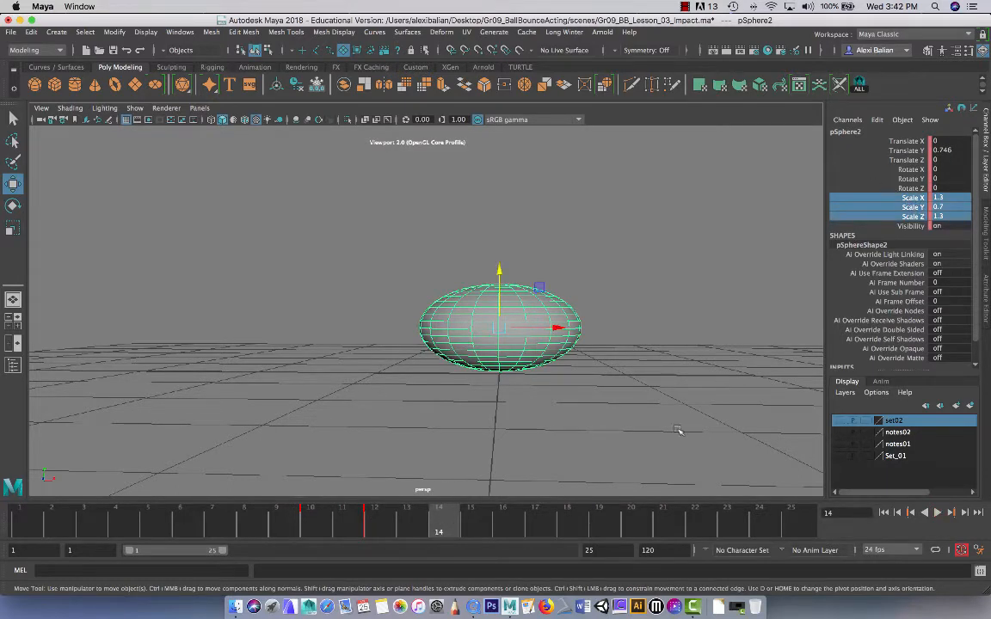
{"action": "left_click_drag", "start_coordinate": [500, 267], "coordinate": [499, 141]}
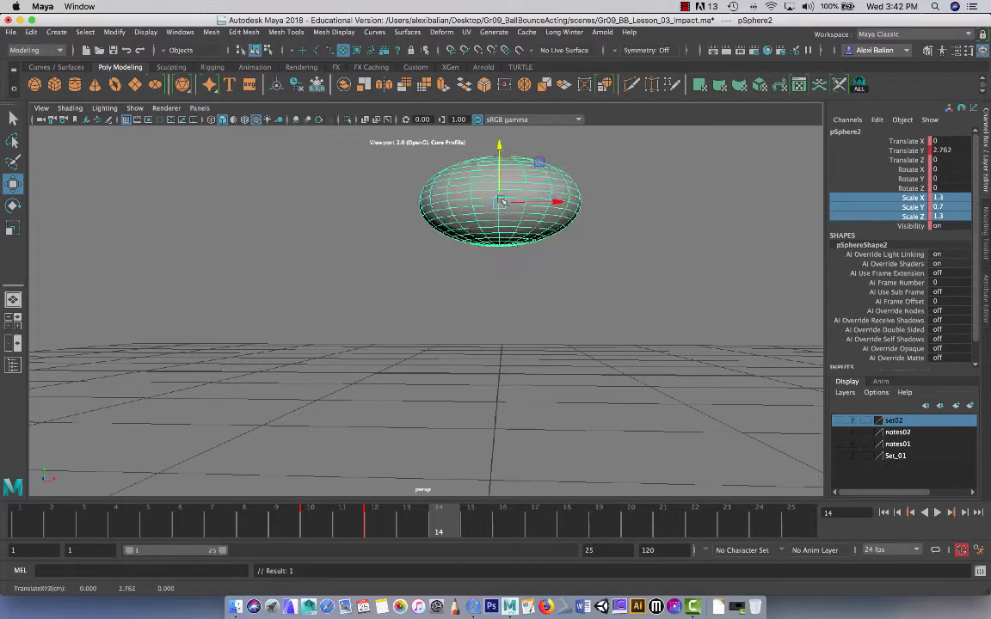
{"action": "scroll", "coordinate": [494, 242], "scroll_direction": "down", "scroll_amount": 5}
{"action": "left_click_drag", "start_coordinate": [495, 243], "coordinate": [484, 271], "text": "alt"}
Try to stretch the sphere vertically with the Scale tool to a Scale Y of about 1.85
{"action": "key", "text": "r"}
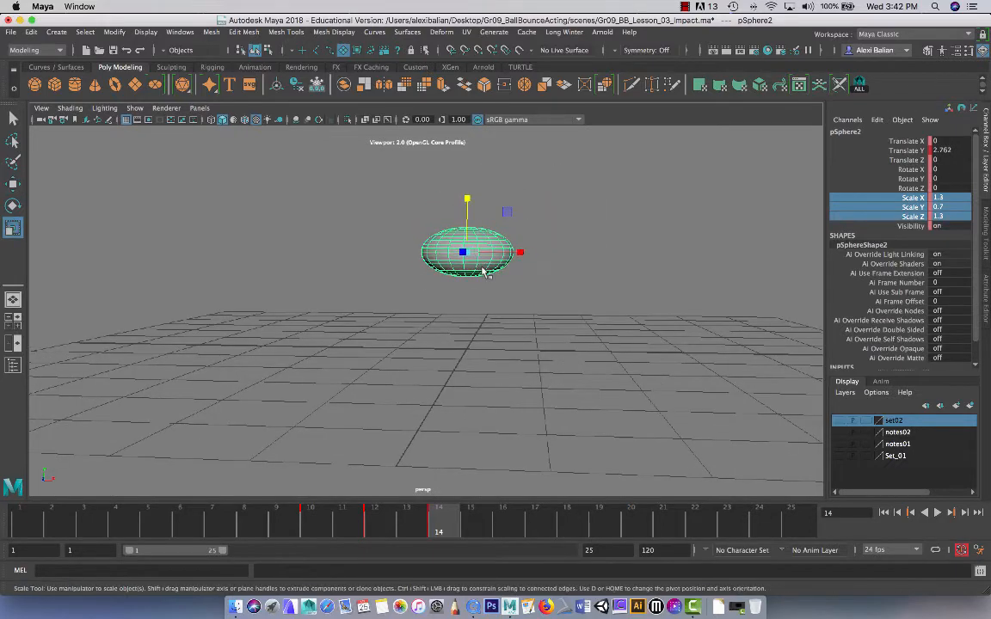
{"action": "left_click_drag", "start_coordinate": [467, 198], "coordinate": [467, 118]}
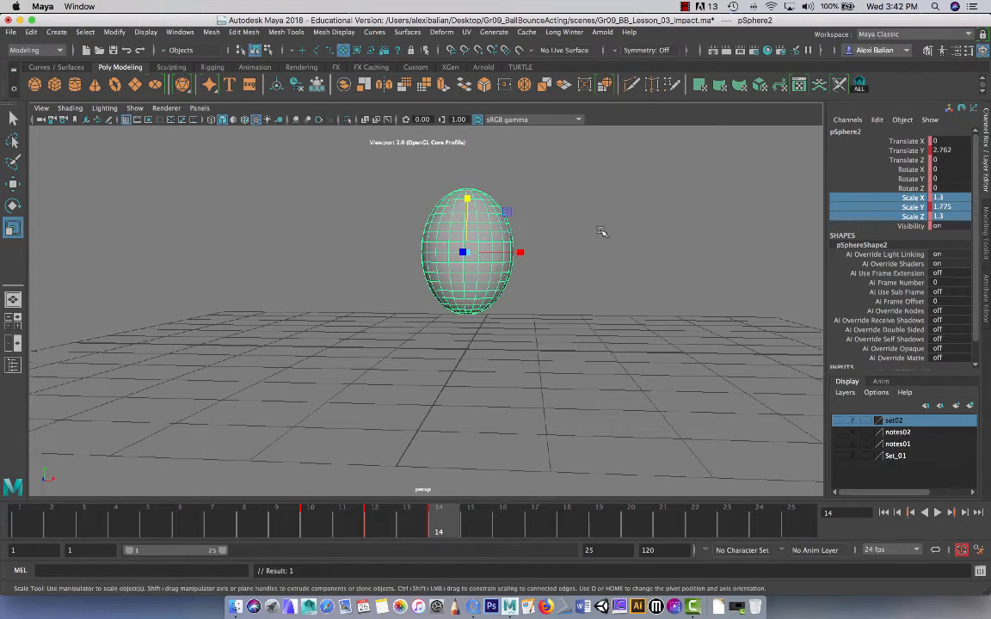
{"action": "left_click", "coordinate": [517, 221]}
{"action": "left_click", "coordinate": [439, 204]}
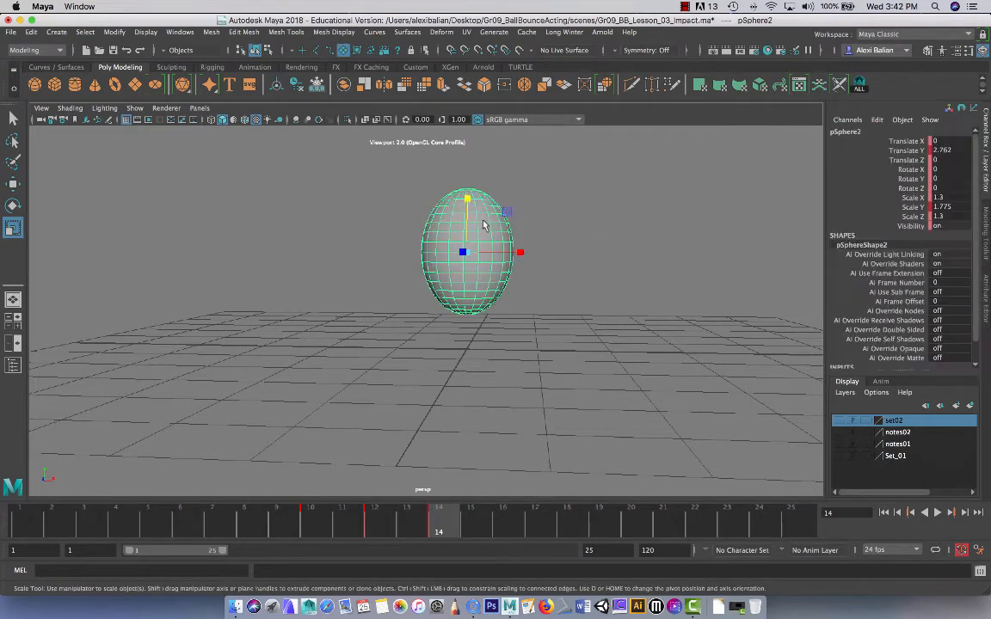
{"action": "left_click_drag", "start_coordinate": [468, 199], "coordinate": [451, 229]}
Reset the sphere's Scale X, Y and Z to 1, and stretch it vertically to a Scale Y of about 1.47
{"action": "left_click_drag", "start_coordinate": [913, 197], "coordinate": [918, 216]}
{"action": "type", "text": "1"}
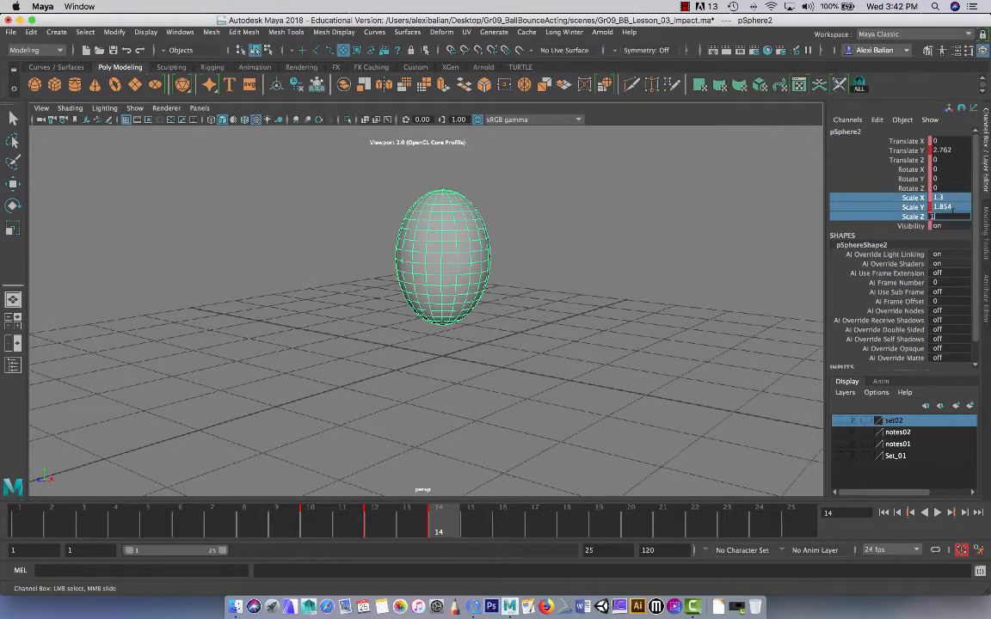
{"action": "key", "text": "Return"}
{"action": "key", "text": "r"}
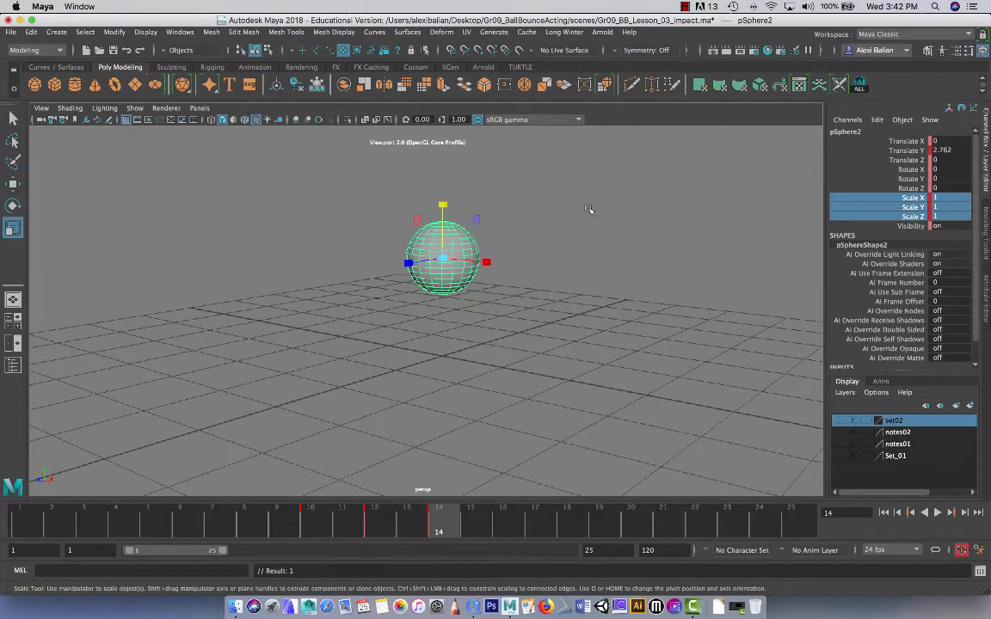
{"action": "left_click_drag", "start_coordinate": [442, 205], "coordinate": [444, 179]}
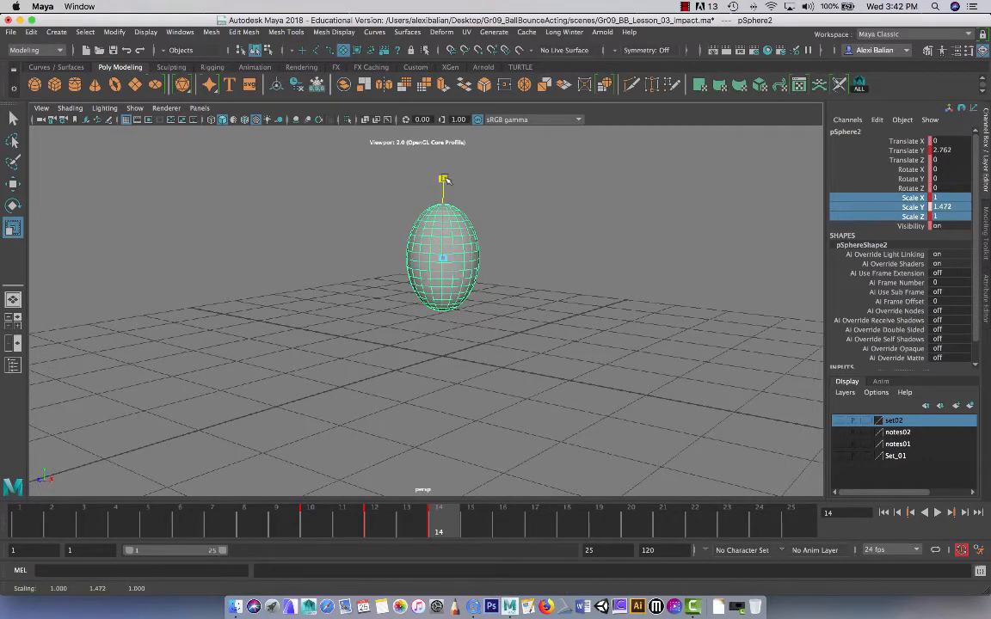
{"action": "left_click_drag", "start_coordinate": [377, 238], "coordinate": [422, 228], "text": "alt"}
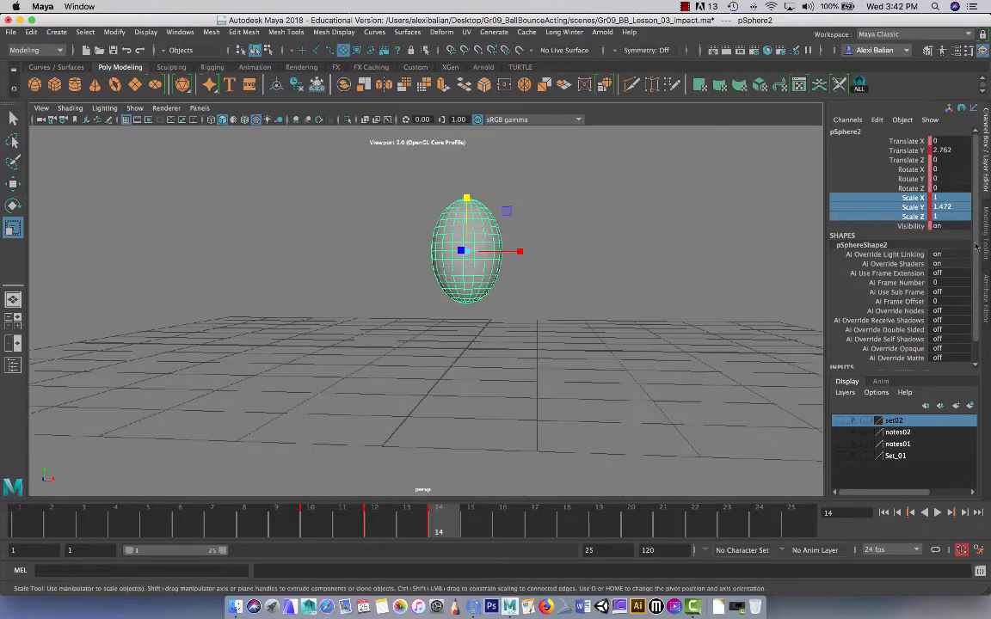
Set the sphere's Scale Y to 1.5 and both Scale X and Scale Z to 0.5
{"action": "double_click", "coordinate": [953, 208]}
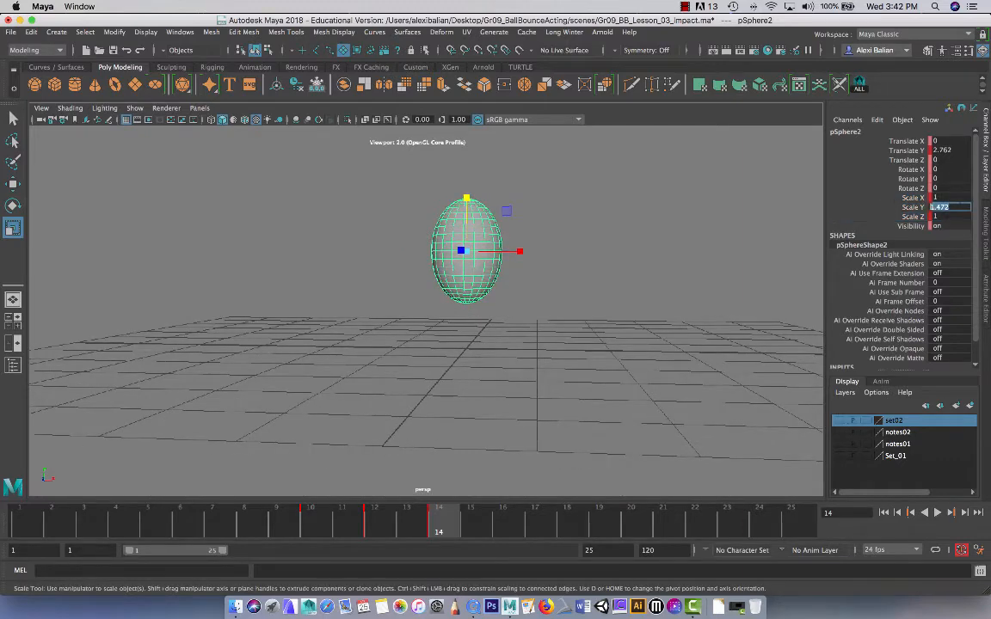
{"action": "type", "text": "1.5"}
{"action": "left_click", "coordinate": [939, 197]}
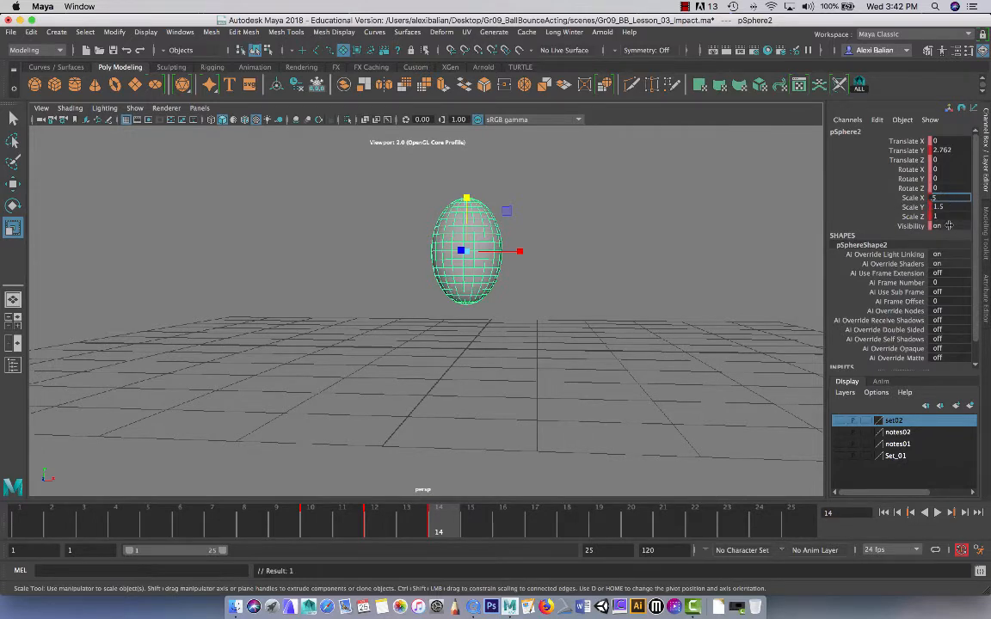
{"action": "left_click", "coordinate": [941, 216]}
{"action": "type", "text": ".5"}
{"action": "key", "text": "Return"}
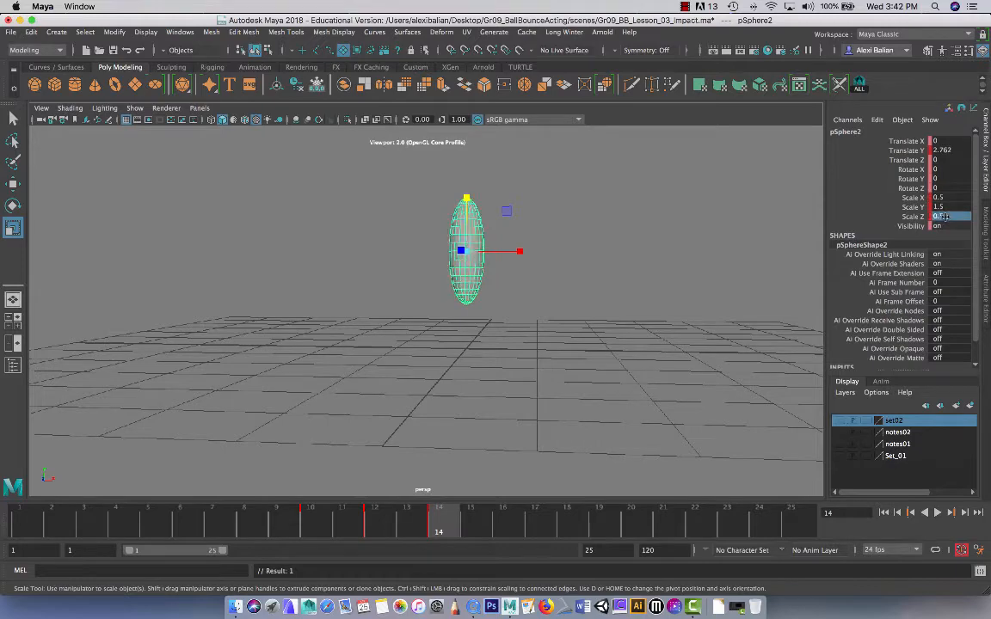
{"action": "left_click_drag", "start_coordinate": [581, 306], "coordinate": [844, 203], "text": "alt"}
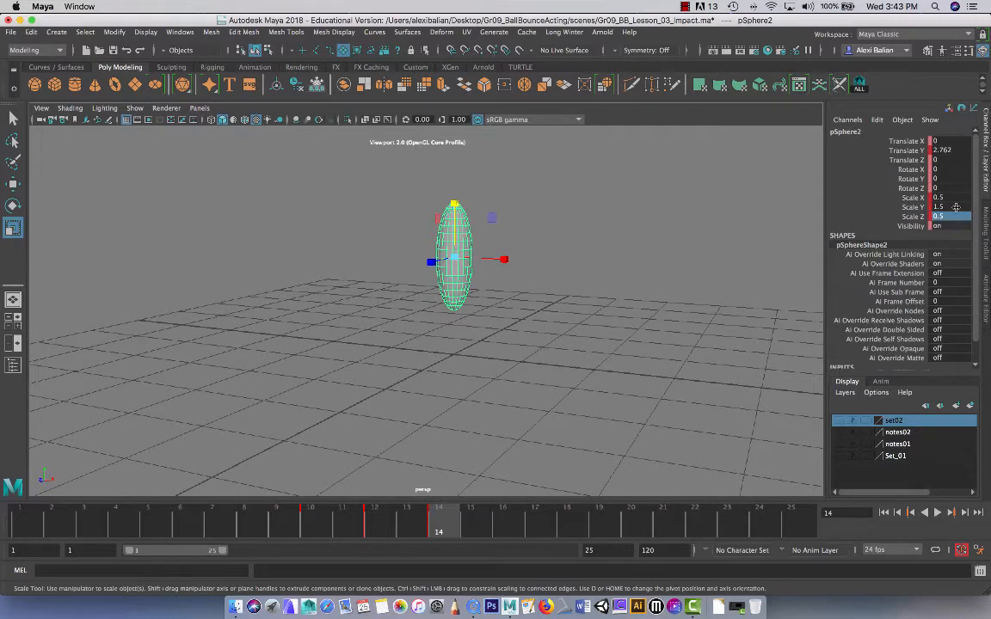
Scrub between frames 12 and 14 to compare squash with stretch, and set the sphere's Scale Y to 1.7
{"action": "left_click", "coordinate": [952, 207]}
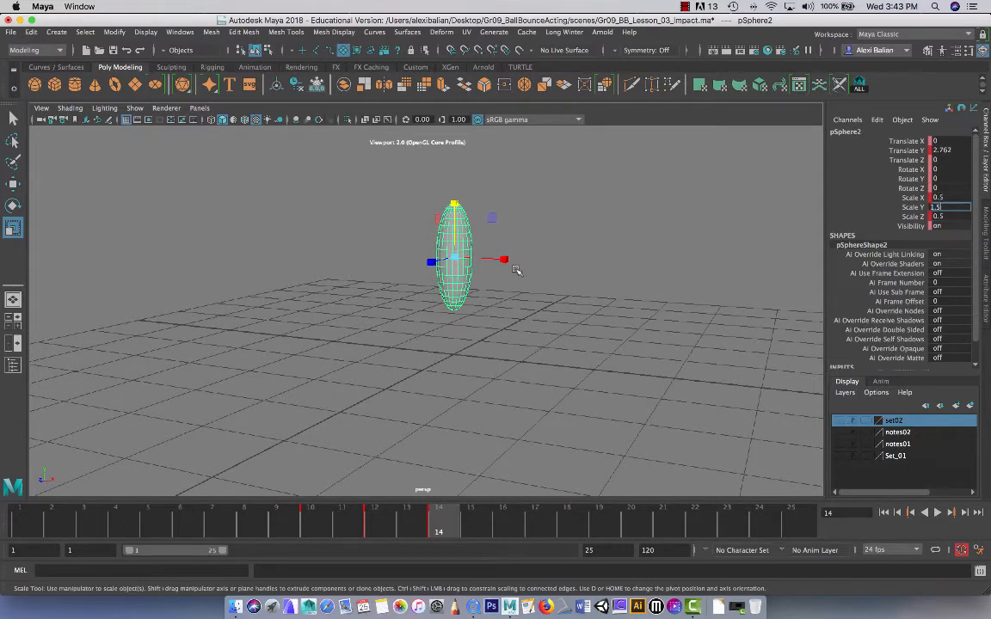
{"action": "left_click", "coordinate": [374, 532]}
{"action": "left_click_drag", "start_coordinate": [375, 532], "coordinate": [440, 529]}
{"action": "left_click_drag", "start_coordinate": [378, 368], "coordinate": [419, 353], "text": "alt"}
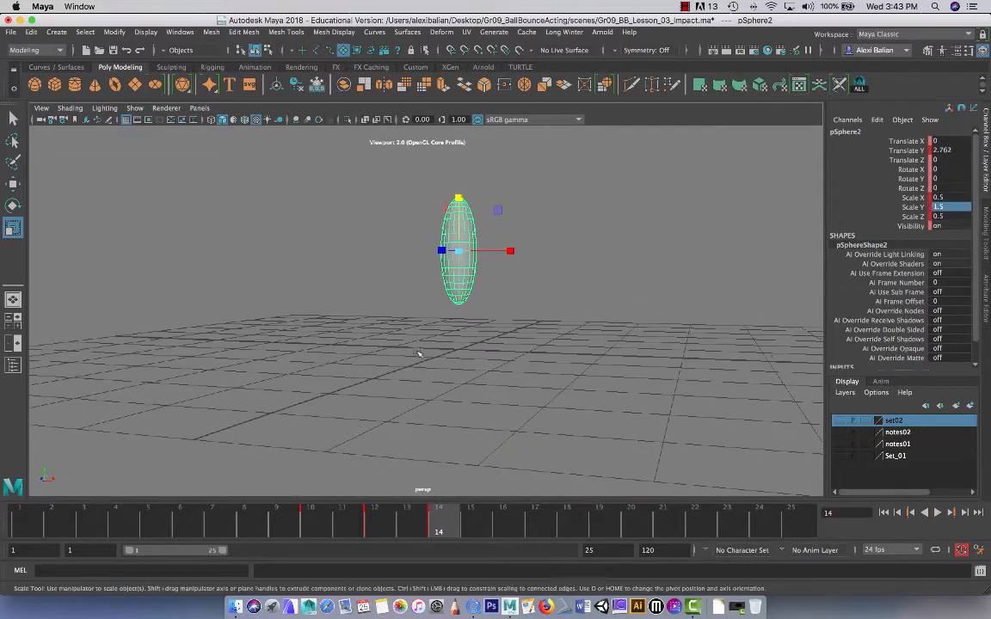
{"action": "left_click", "coordinate": [950, 198]}
{"action": "key", "text": "Tab"}
{"action": "left_click", "coordinate": [946, 197]}
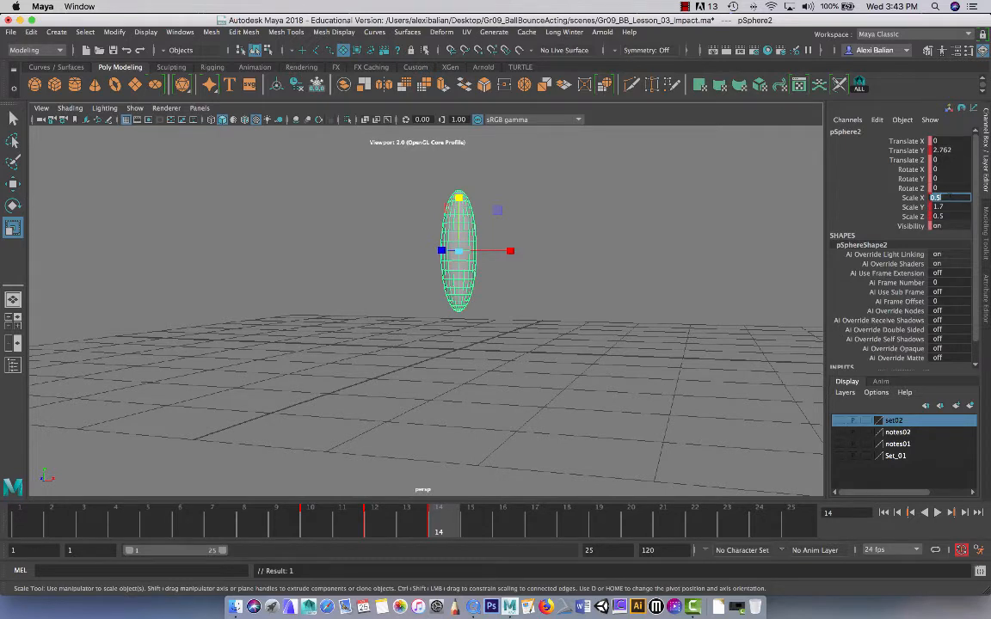
{"action": "left_click", "coordinate": [684, 6]}
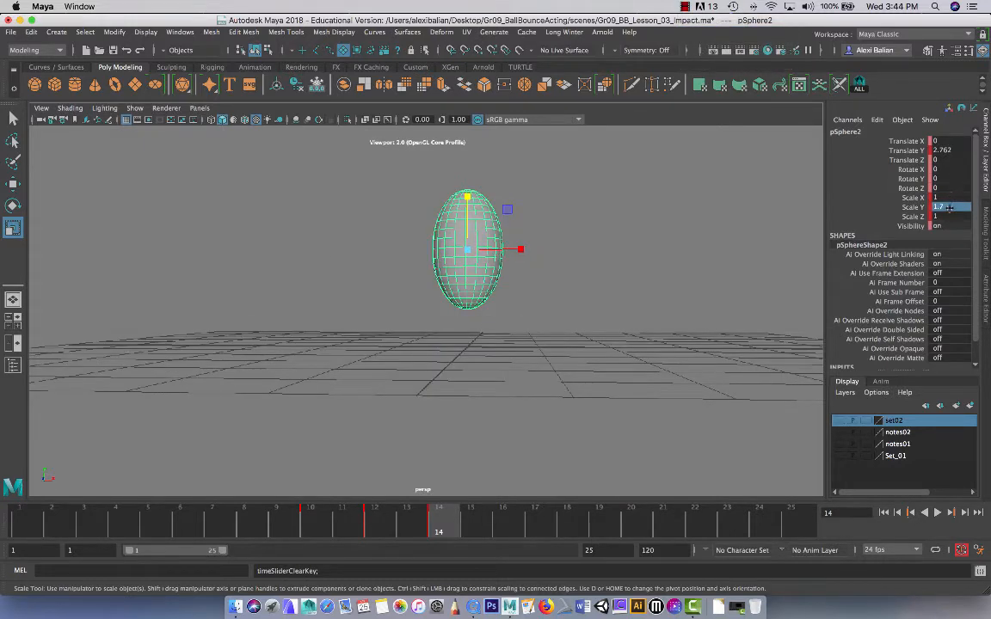
At frame 14, set the sphere's Scale Y to 1.4 and both Scale X and Scale Z to 0.6
{"action": "double_click", "coordinate": [949, 208]}
{"action": "type", "text": "1.4"}
{"action": "left_click", "coordinate": [946, 198]}
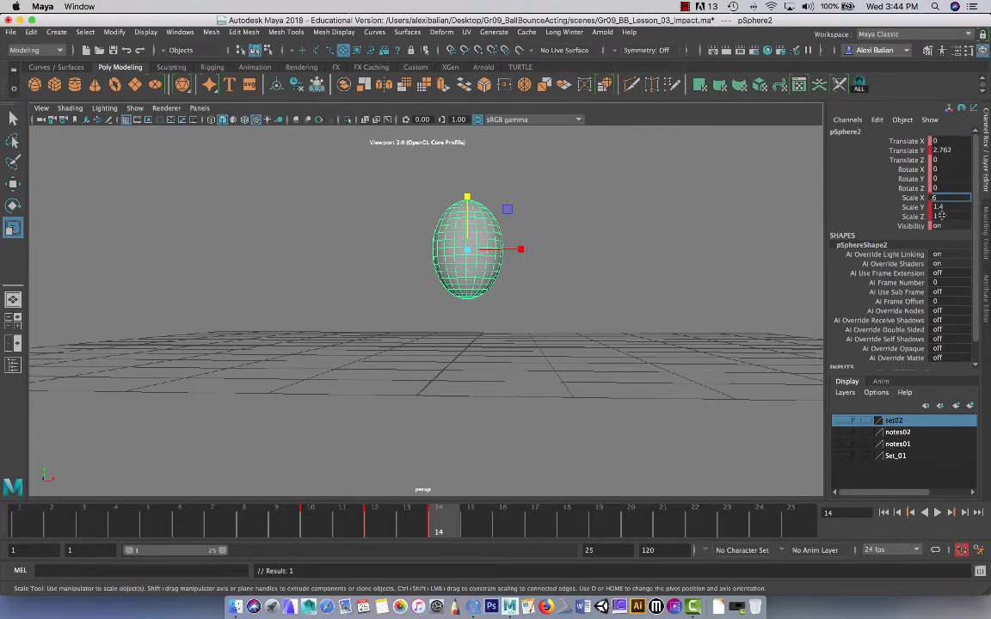
{"action": "type", "text": ".6"}
{"action": "left_click", "coordinate": [941, 216]}
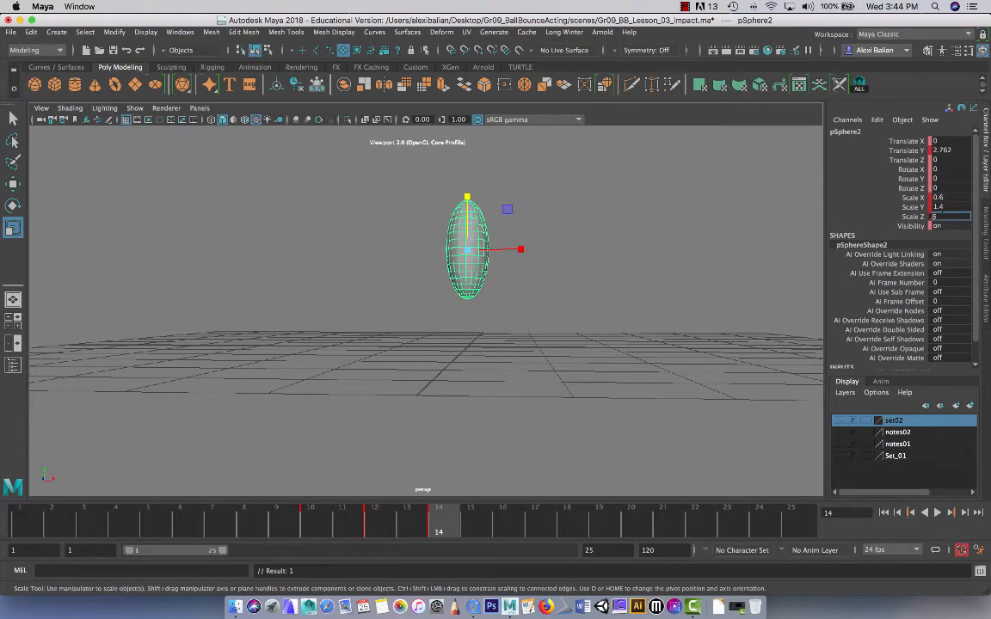
{"action": "key", "text": "Return"}
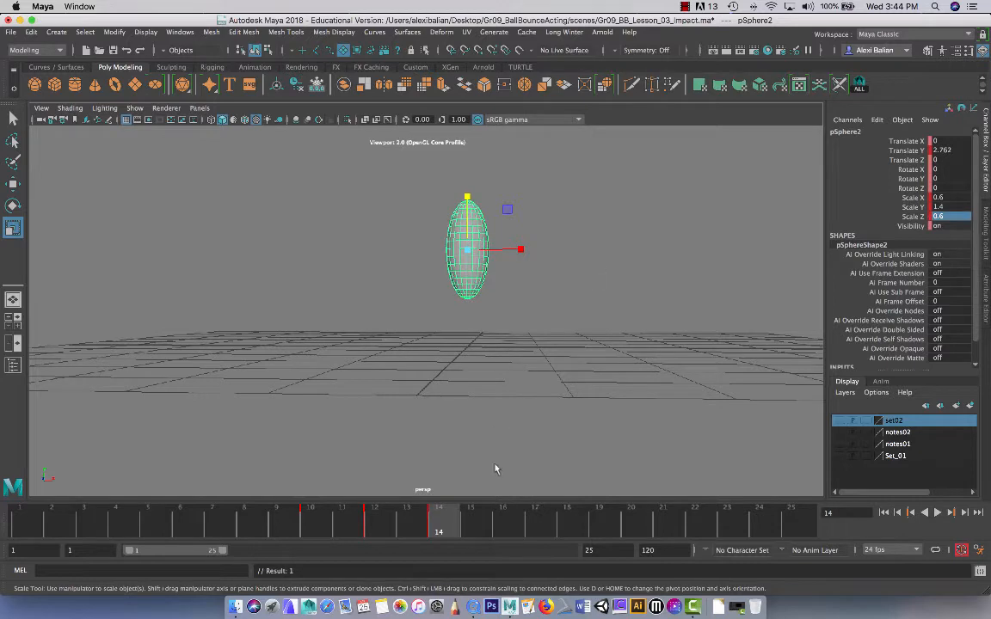
At frame 17, return the sphere to its round shape by setting Scale X, Y and Z to 1
{"action": "left_click_drag", "start_coordinate": [396, 535], "coordinate": [534, 524]}
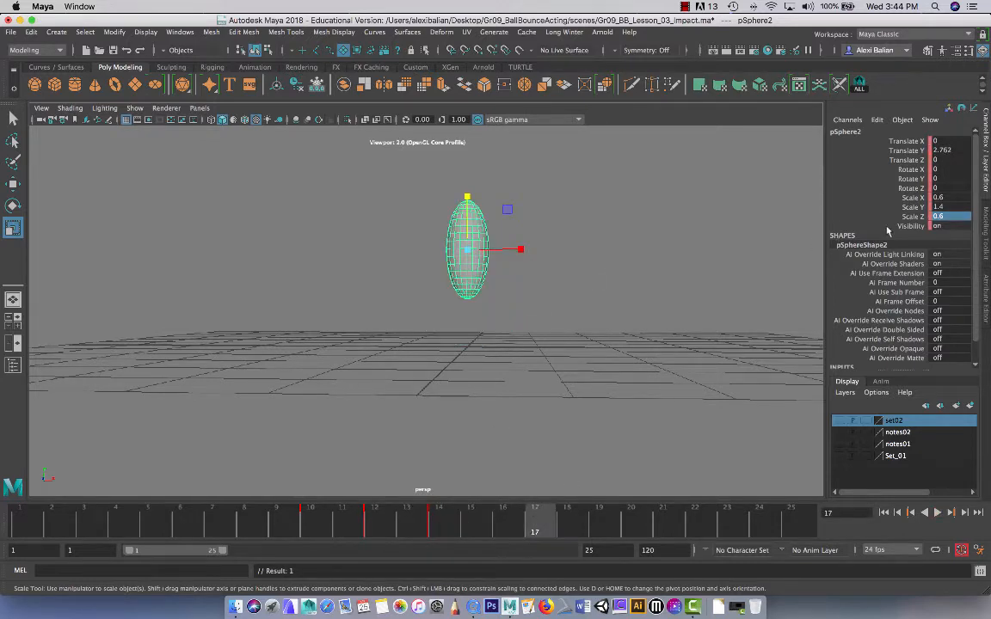
{"action": "left_click_drag", "start_coordinate": [913, 199], "coordinate": [913, 217]}
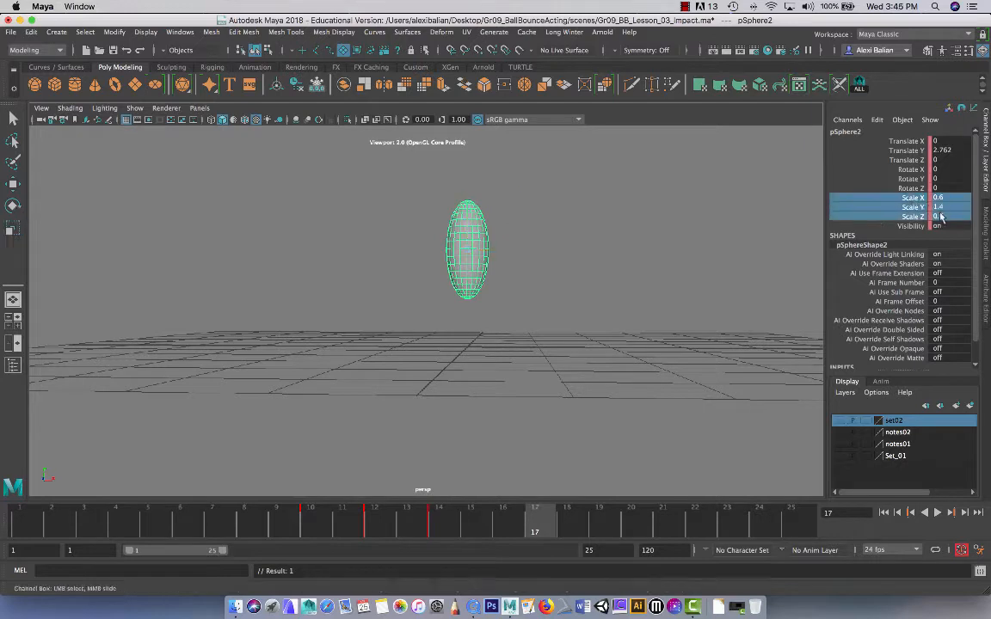
{"action": "type", "text": "1"}
{"action": "key", "text": "Return"}
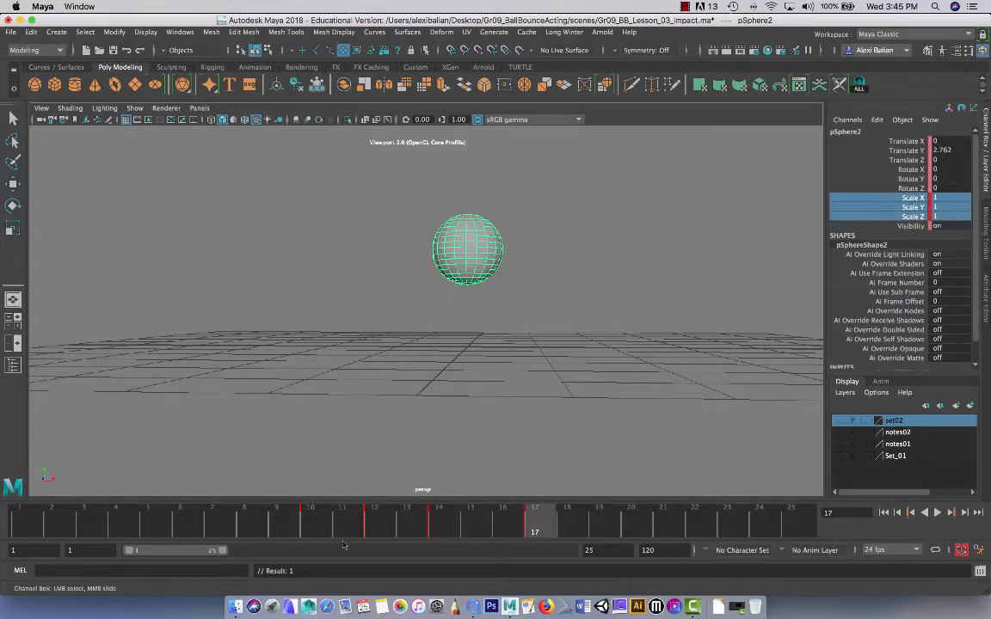
Raise the round sphere at frame 17 to about Y 4.07, scrubbing the timeline to check the rebound
{"action": "left_click_drag", "start_coordinate": [362, 524], "coordinate": [533, 523]}
{"action": "key", "text": "w"}
{"action": "left_click_drag", "start_coordinate": [468, 199], "coordinate": [468, 160]}
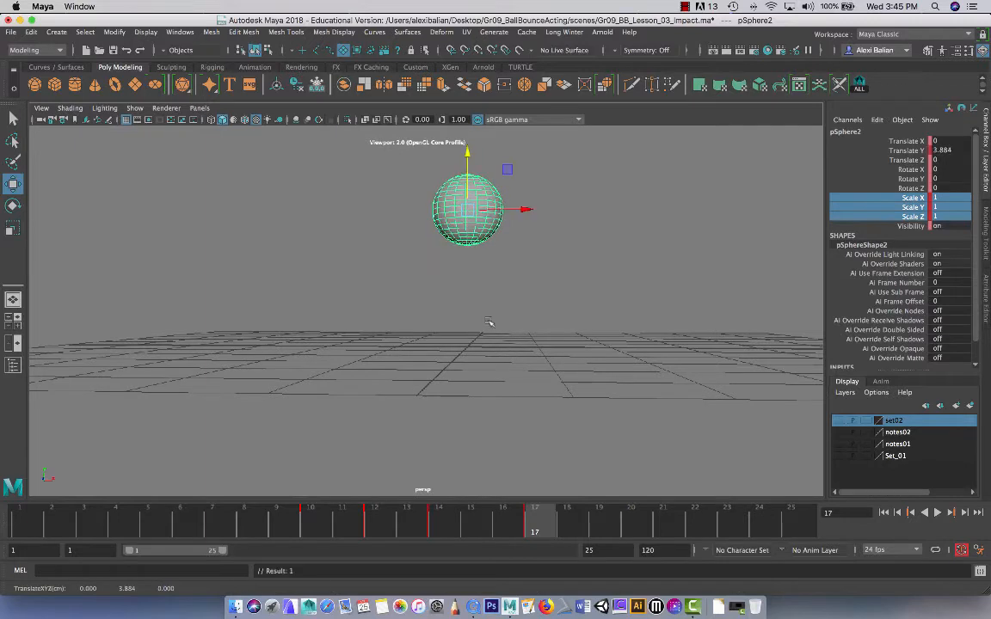
{"action": "left_click_drag", "start_coordinate": [435, 520], "coordinate": [542, 507]}
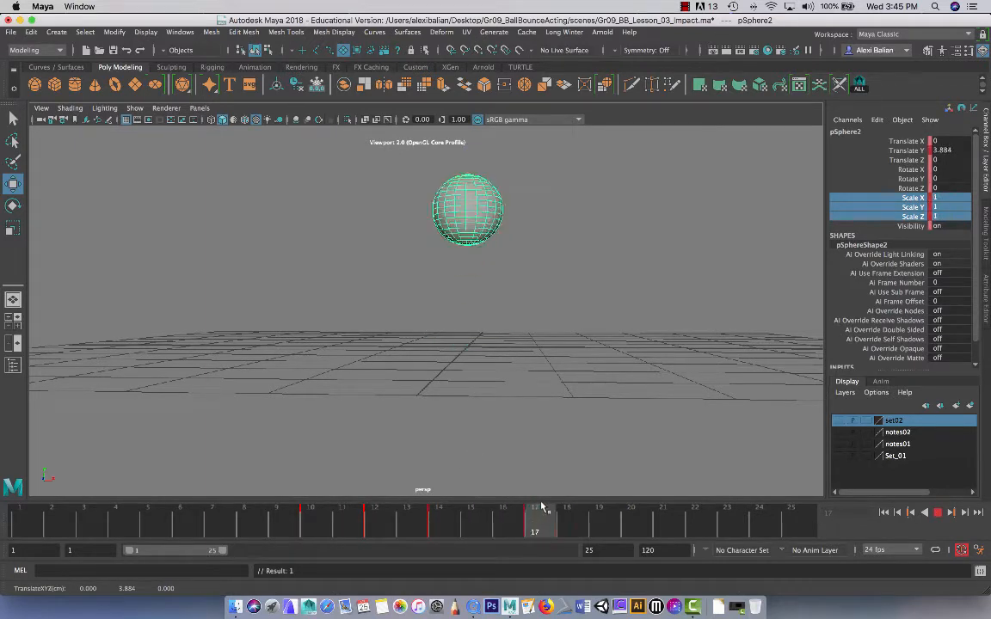
{"action": "left_click_drag", "start_coordinate": [468, 166], "coordinate": [468, 159]}
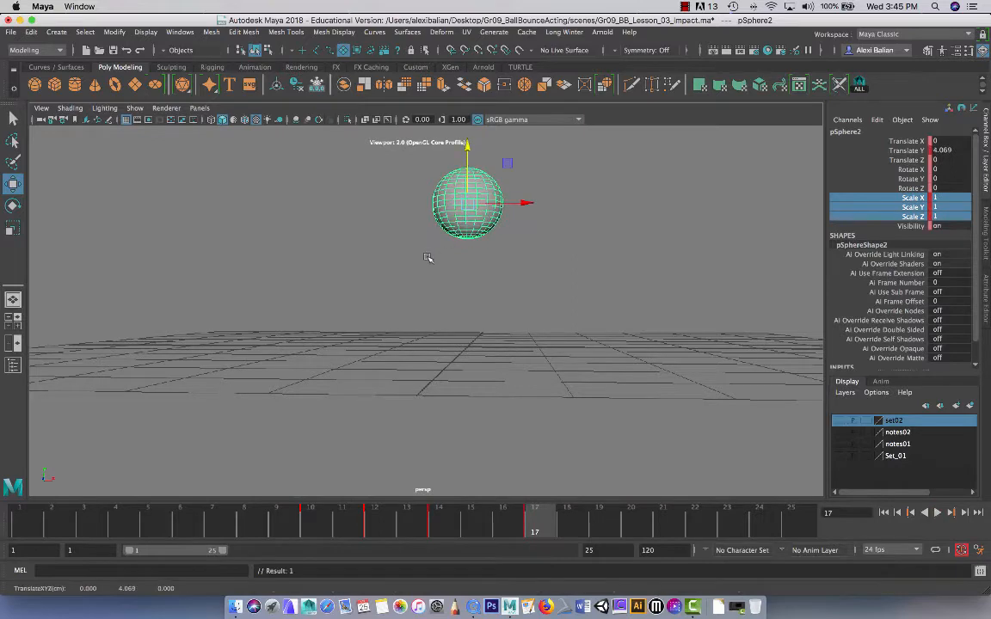
{"action": "left_click_drag", "start_coordinate": [428, 257], "coordinate": [420, 342], "text": "alt"}
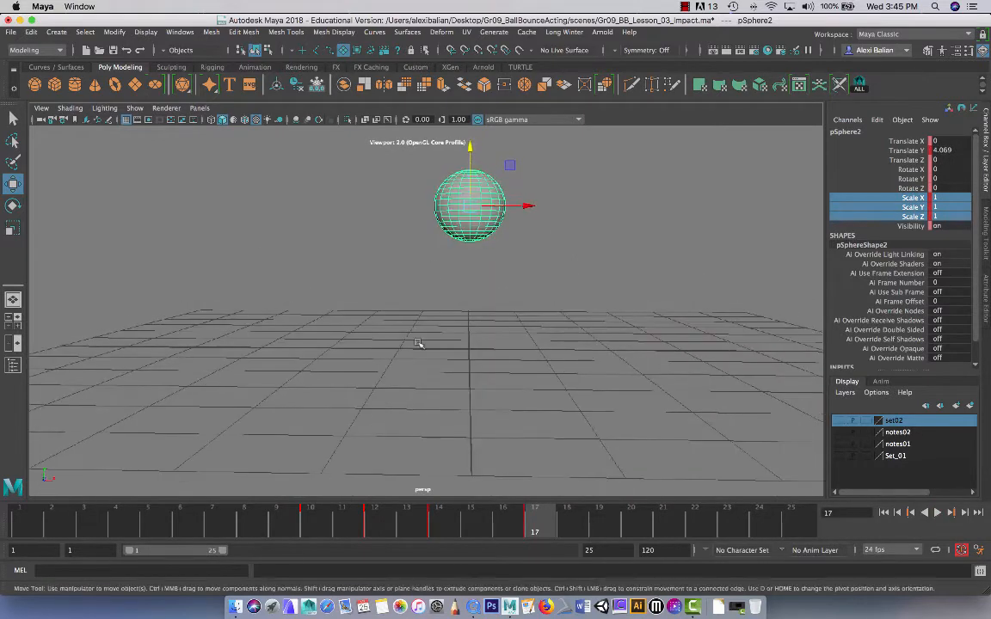
Scrub through the bounce, raise the sphere to about Y 4.67 at frame 20, and play back the animation
{"action": "left_click", "coordinate": [317, 512]}
{"action": "left_click_drag", "start_coordinate": [317, 525], "coordinate": [581, 519]}
{"action": "left_click_drag", "start_coordinate": [406, 524], "coordinate": [627, 497]}
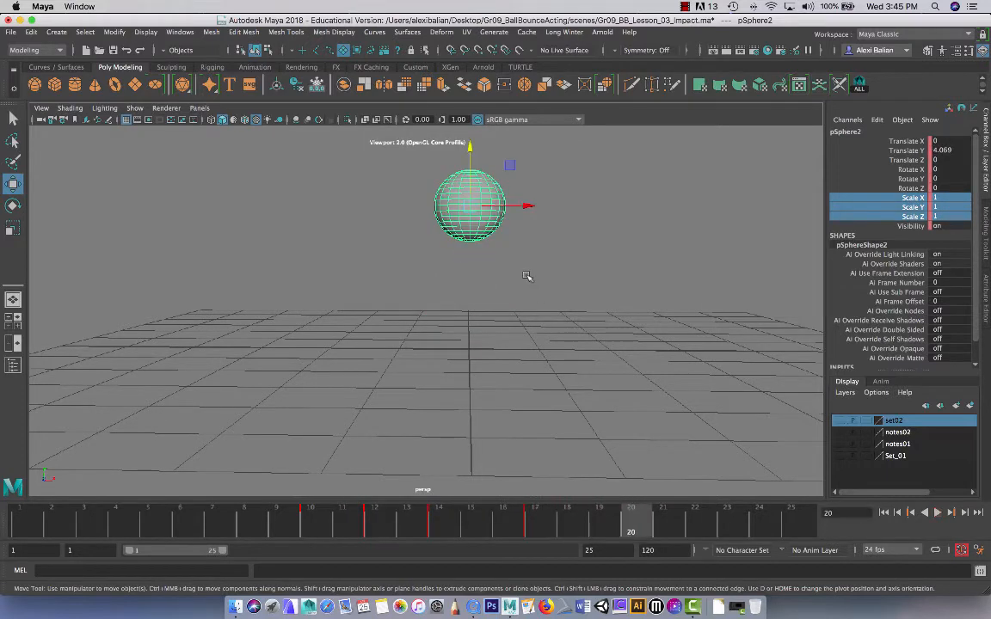
{"action": "left_click_drag", "start_coordinate": [469, 163], "coordinate": [469, 142]}
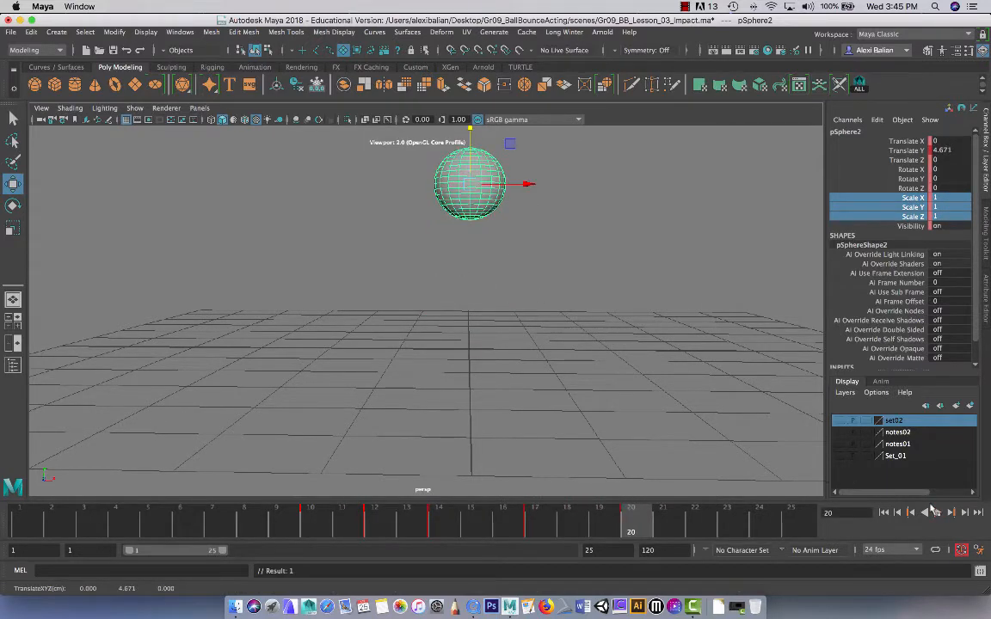
{"action": "left_click", "coordinate": [937, 512]}
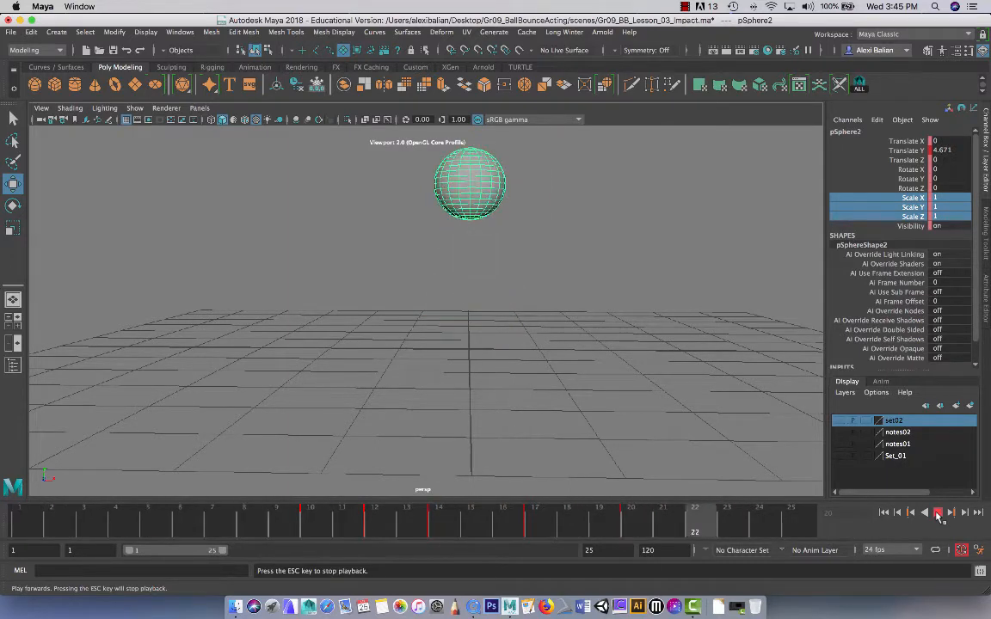
{"action": "left_click", "coordinate": [937, 512]}
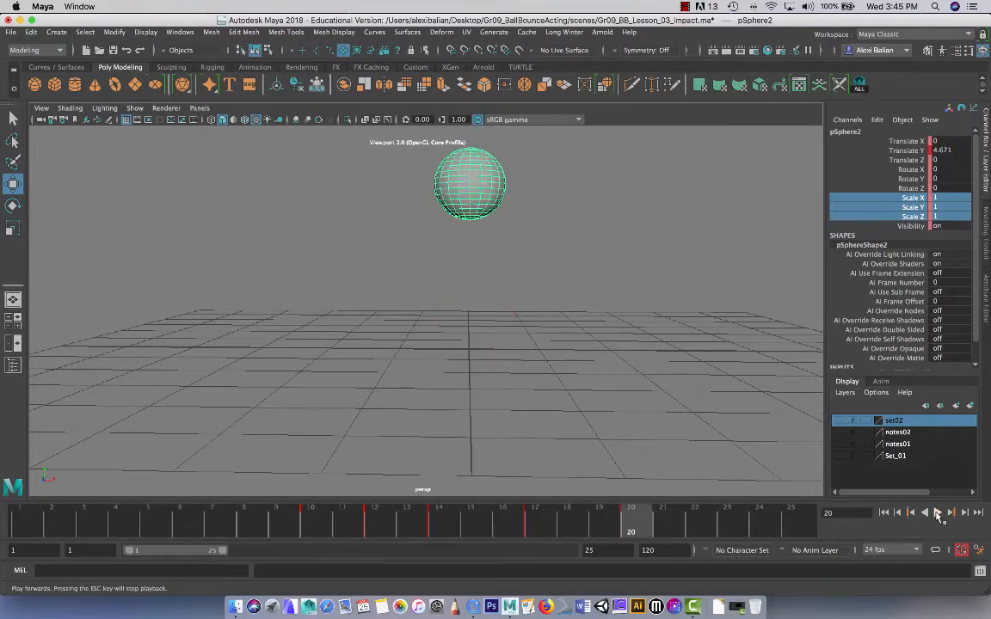
Switch the workspace to two stacked panes and enlarge the perspective view above the Graph Editor
{"action": "left_click", "coordinate": [196, 108]}
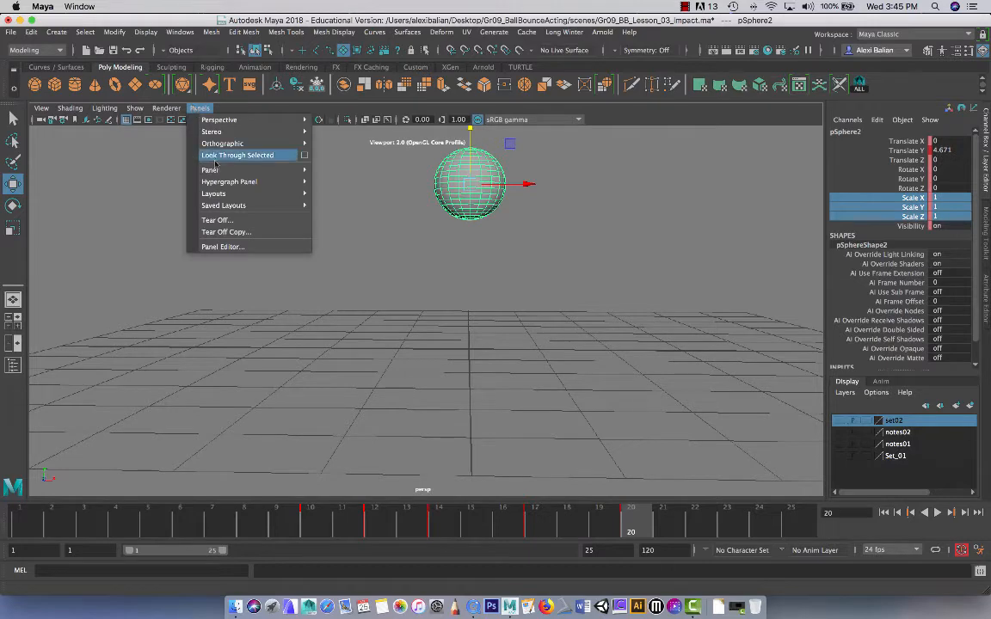
{"action": "mouse_move", "coordinate": [215, 171]}
{"action": "mouse_move", "coordinate": [217, 193]}
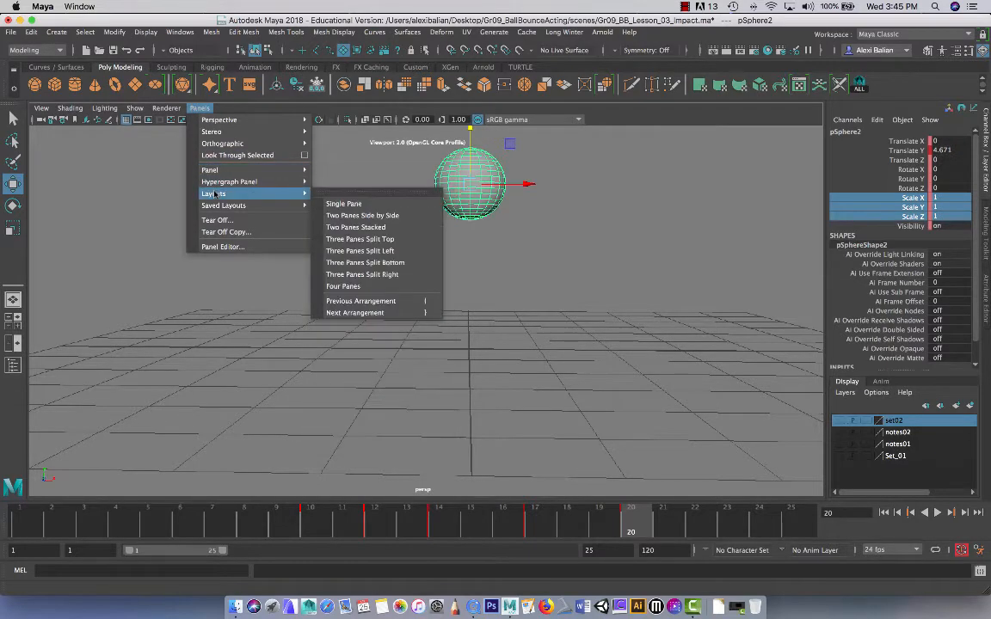
{"action": "left_click", "coordinate": [341, 226]}
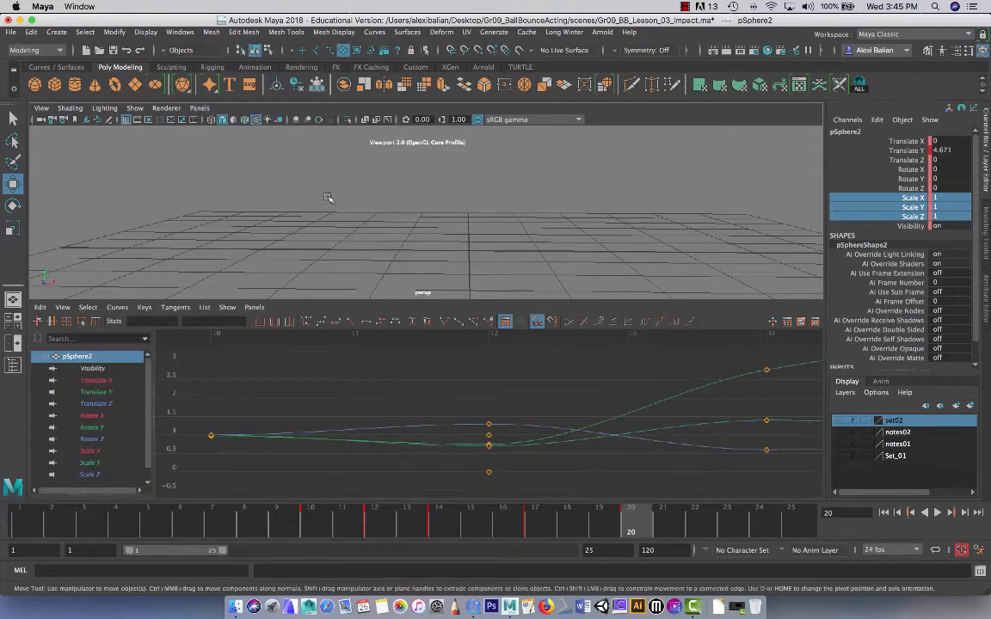
{"action": "left_click_drag", "start_coordinate": [461, 296], "coordinate": [461, 383]}
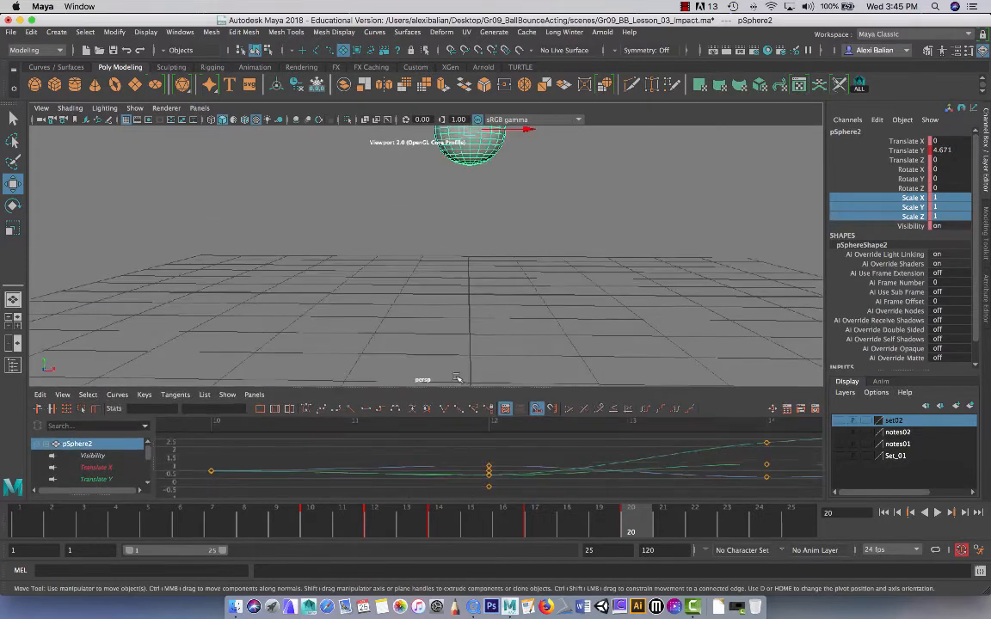
Isolate the sphere's Translate Y curve, enlarge the Graph Editor pane and frame the whole curve
{"action": "scroll", "coordinate": [468, 305], "scroll_direction": "down", "scroll_amount": 5}
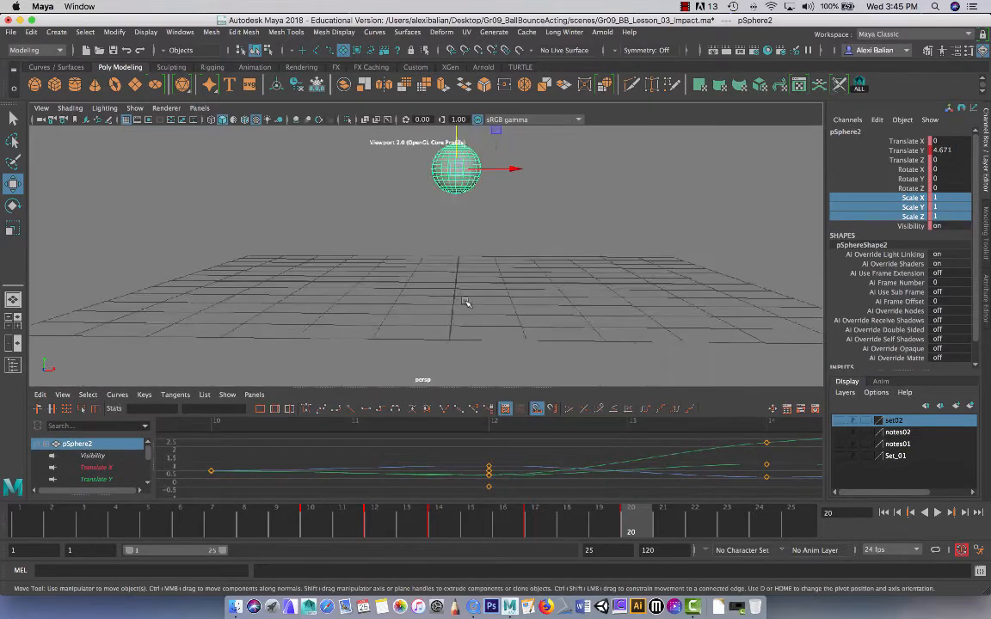
{"action": "left_click", "coordinate": [99, 479]}
{"action": "scroll", "coordinate": [426, 338], "scroll_direction": "down", "scroll_amount": 4}
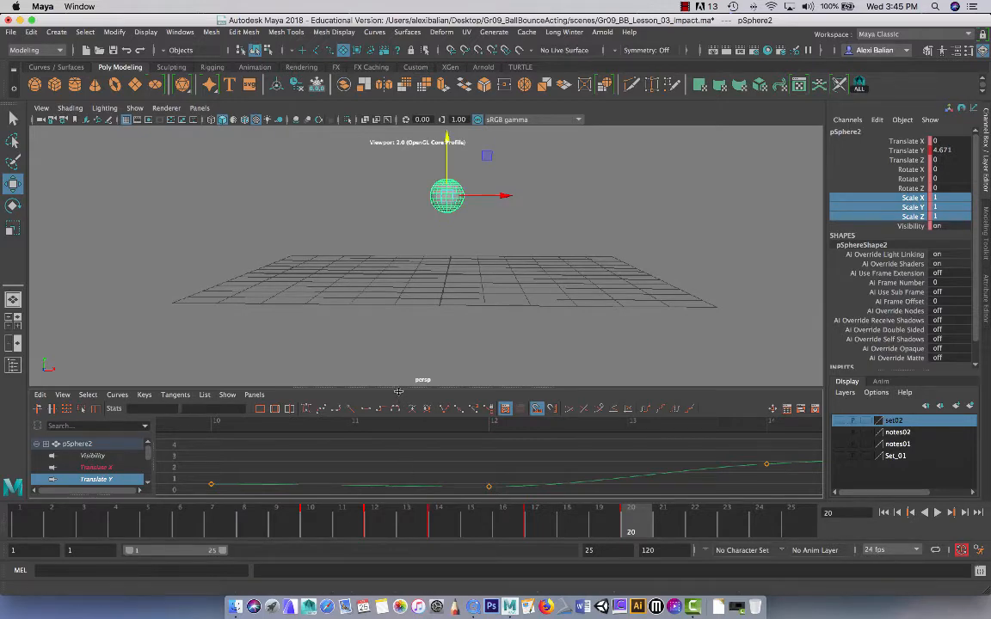
{"action": "left_click_drag", "start_coordinate": [398, 391], "coordinate": [403, 301]}
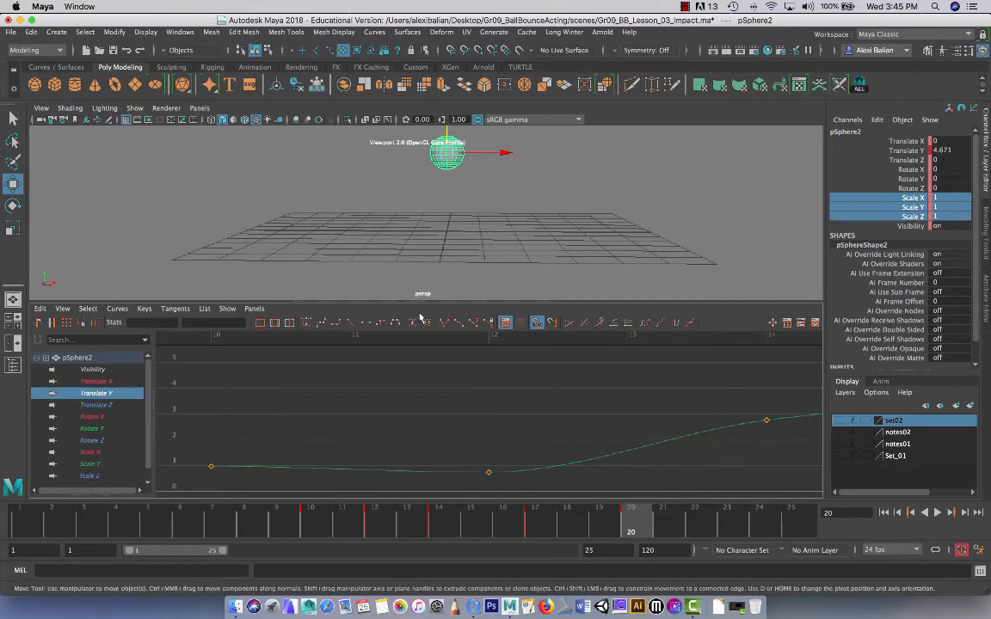
{"action": "key", "text": "f"}
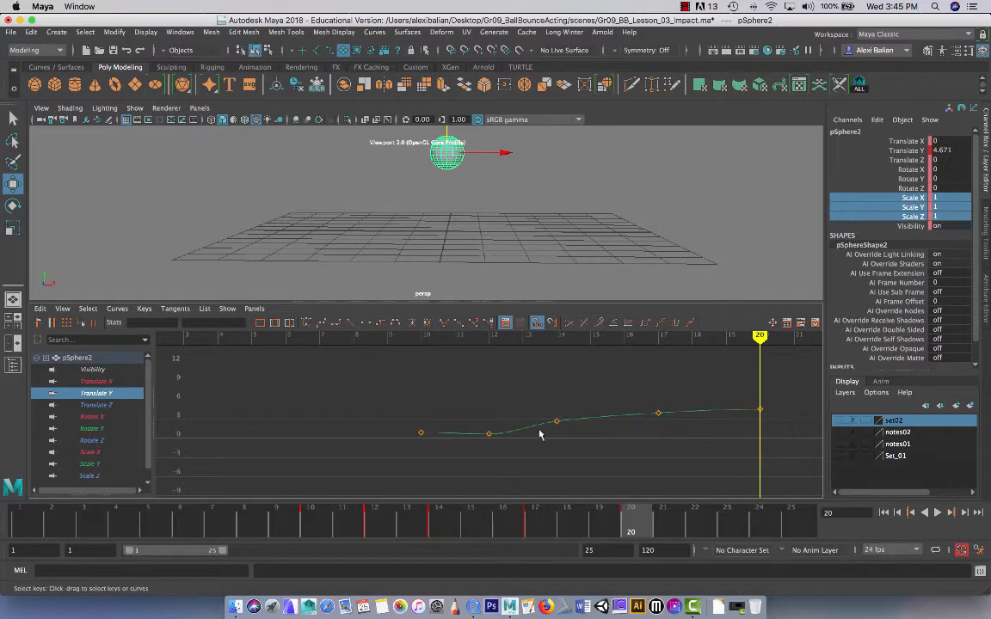
Examine the Translate Y curve around the impact while scrubbing the sphere's squash between frames 10 and 12
{"action": "scroll", "coordinate": [539, 430], "scroll_direction": "up", "scroll_amount": 3}
{"action": "middle_click_drag", "start_coordinate": [549, 420], "coordinate": [407, 430], "text": "alt"}
{"action": "scroll", "coordinate": [426, 427], "scroll_direction": "down", "scroll_amount": 3}
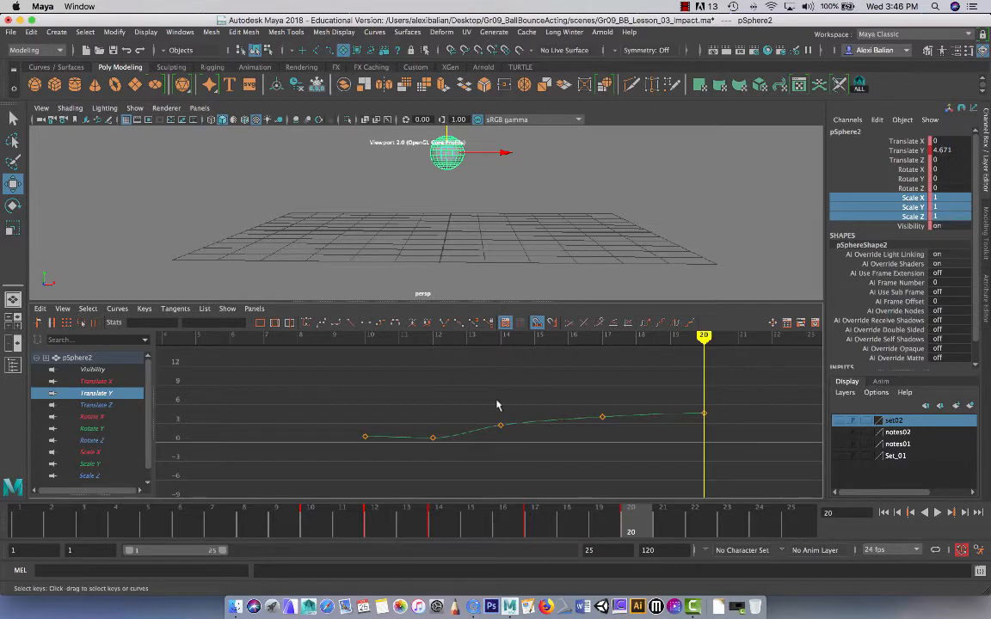
{"action": "scroll", "coordinate": [496, 405], "scroll_direction": "up", "scroll_amount": 2}
{"action": "scroll", "coordinate": [496, 404], "scroll_direction": "down", "scroll_amount": 2}
{"action": "left_click", "coordinate": [379, 521]}
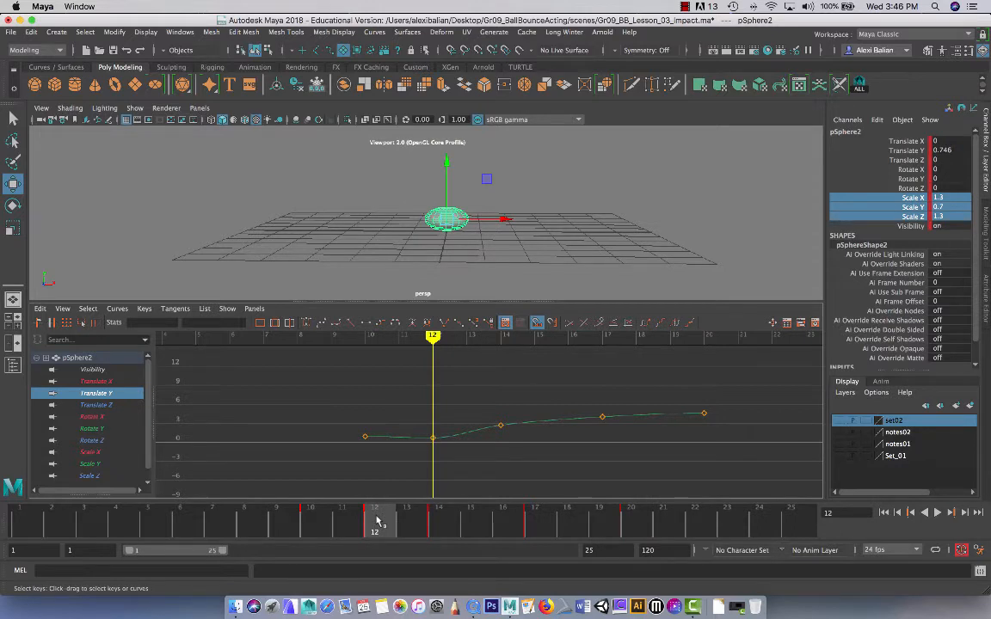
{"action": "left_click_drag", "start_coordinate": [376, 521], "coordinate": [326, 530]}
{"action": "left_click", "coordinate": [376, 531]}
{"action": "scroll", "coordinate": [392, 401], "scroll_direction": "up", "scroll_amount": 3}
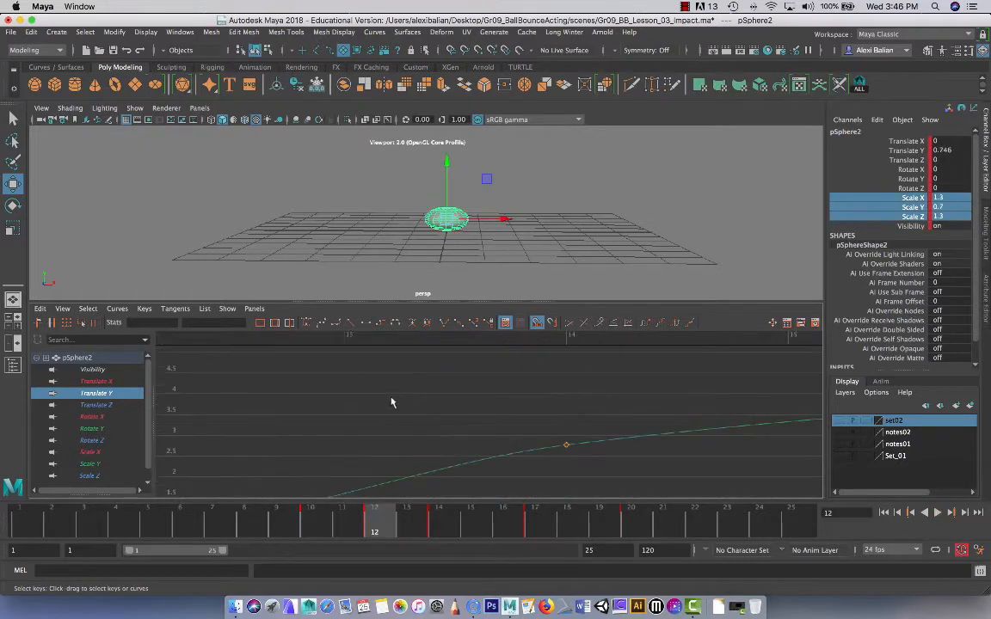
{"action": "scroll", "coordinate": [390, 403], "scroll_direction": "down", "scroll_amount": 3}
{"action": "mouse_move", "coordinate": [365, 415]}
{"action": "middle_mouse_down", "text": "alt"}
{"action": "mouse_move", "coordinate": [480, 384]}
{"action": "mouse_move", "coordinate": [523, 391]}
{"action": "middle_mouse_up", "text": "alt"}
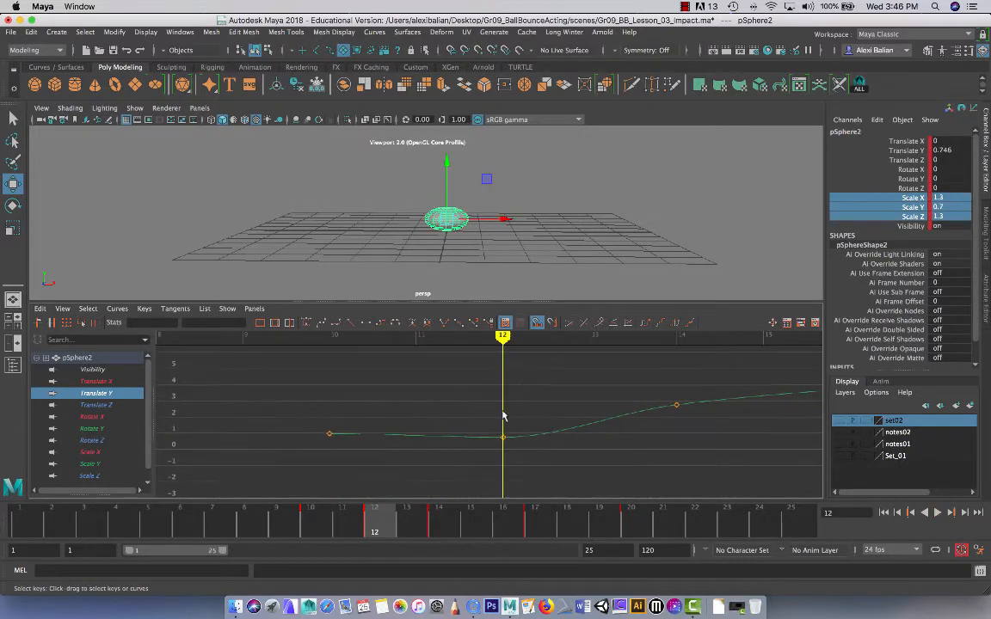
{"action": "left_click_drag", "start_coordinate": [311, 514], "coordinate": [390, 516]}
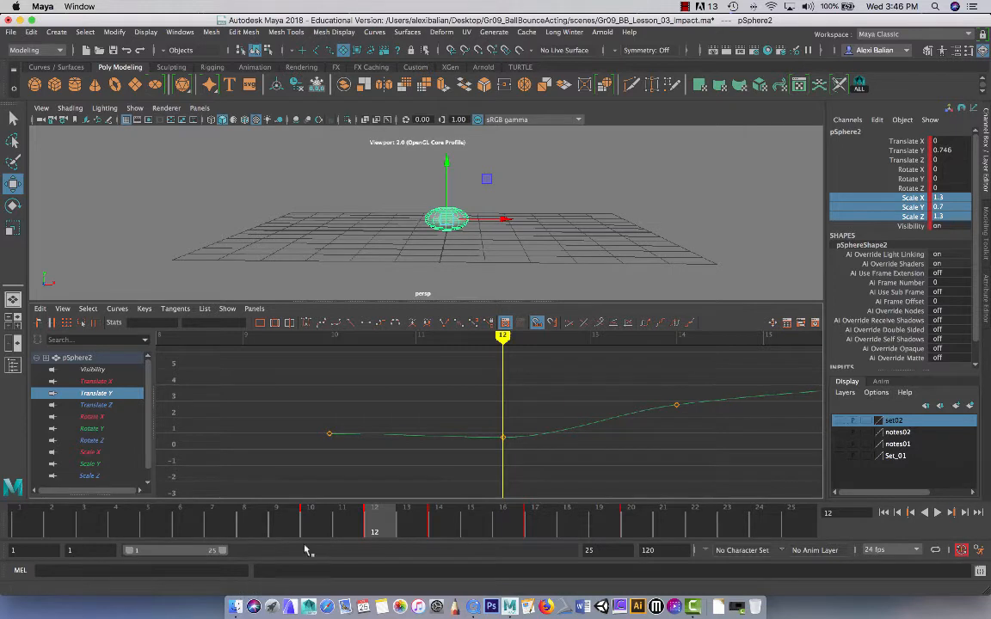
Copy the sphere's squash key at frame 12 and paste it at frame 13 to hold the squashed pose
{"action": "right_click", "coordinate": [385, 518]}
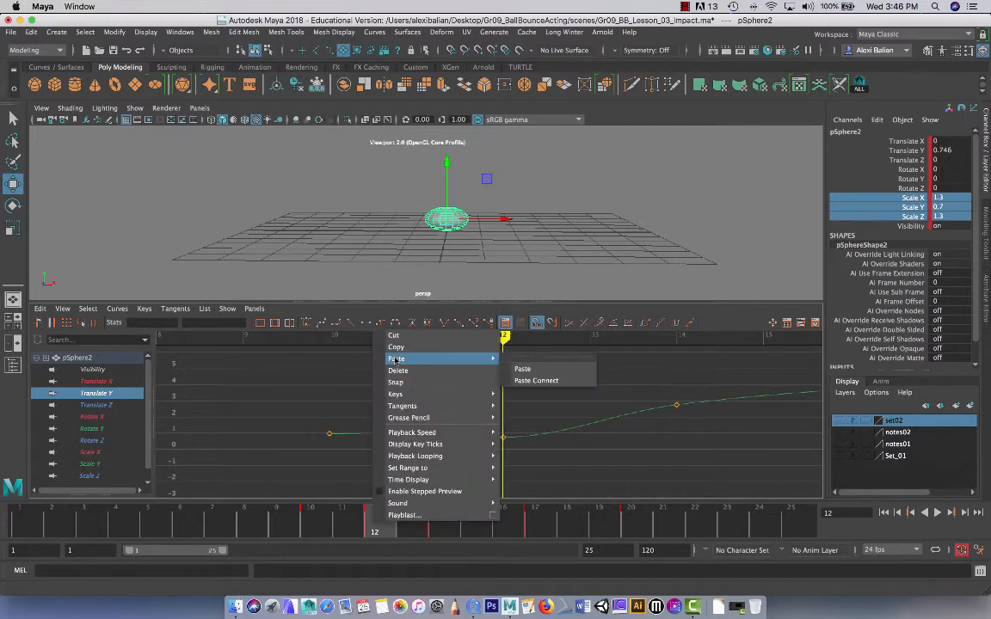
{"action": "left_click", "coordinate": [397, 348]}
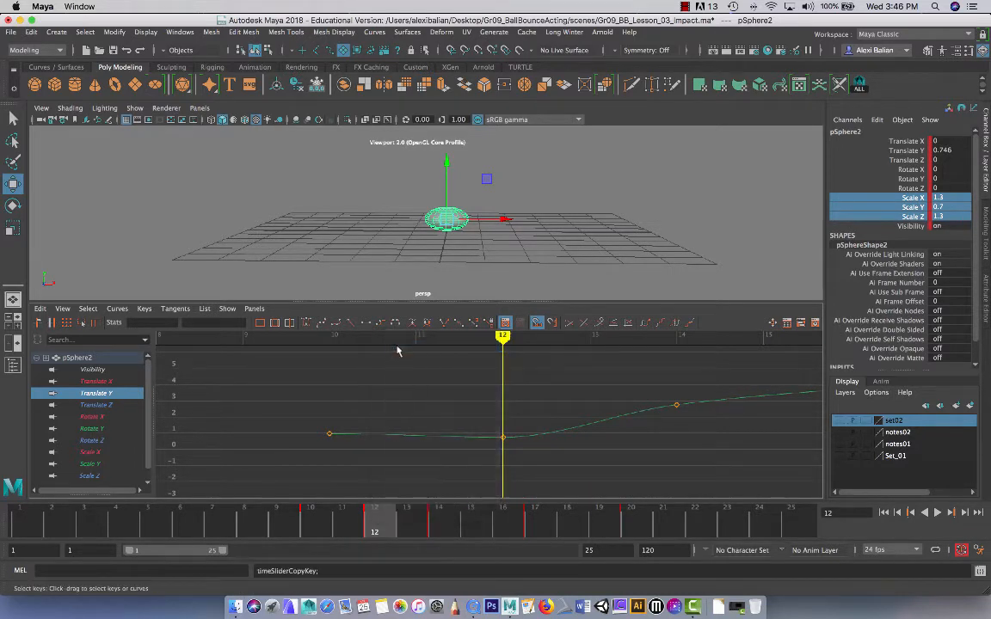
{"action": "left_click", "coordinate": [416, 533]}
{"action": "right_click", "coordinate": [423, 527]}
{"action": "mouse_move", "coordinate": [481, 357]}
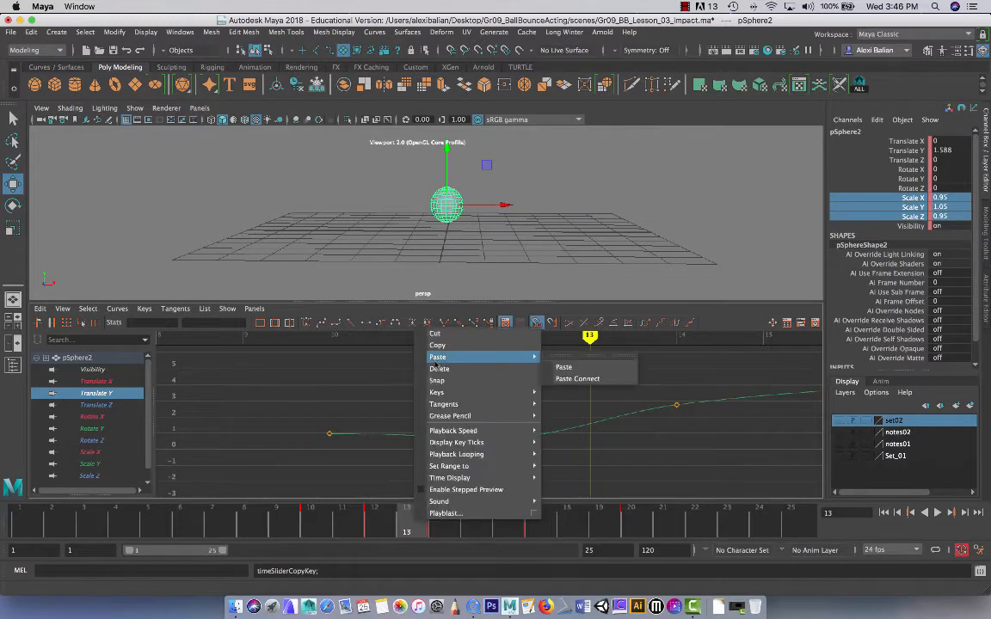
{"action": "left_click", "coordinate": [561, 367]}
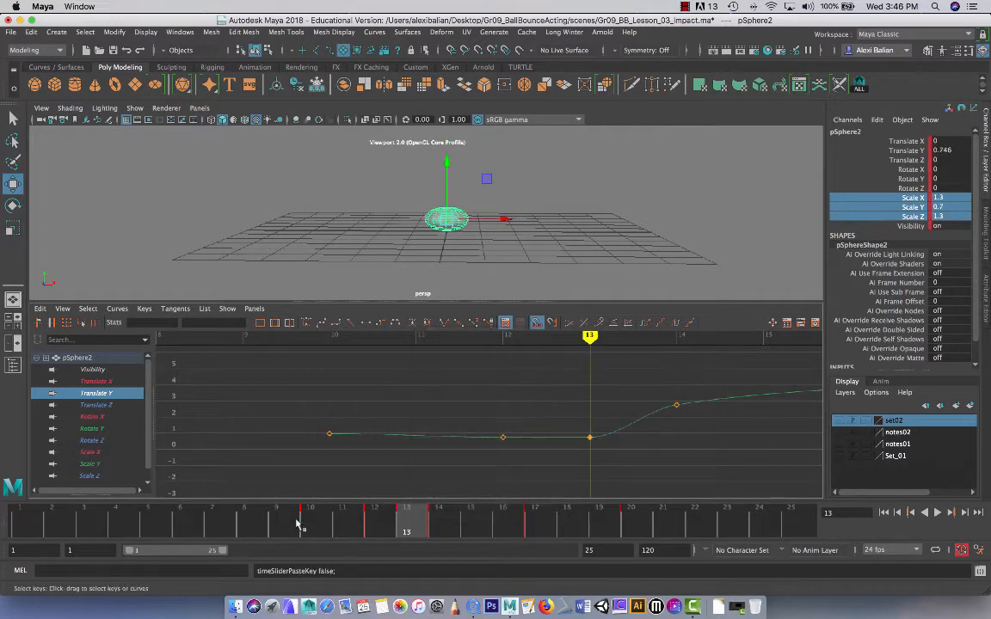
Give the Translate Y keys at frames 12 and 13 flat tangents in the Graph Editor
{"action": "left_click", "coordinate": [348, 523]}
{"action": "left_click_drag", "start_coordinate": [348, 523], "coordinate": [376, 523]}
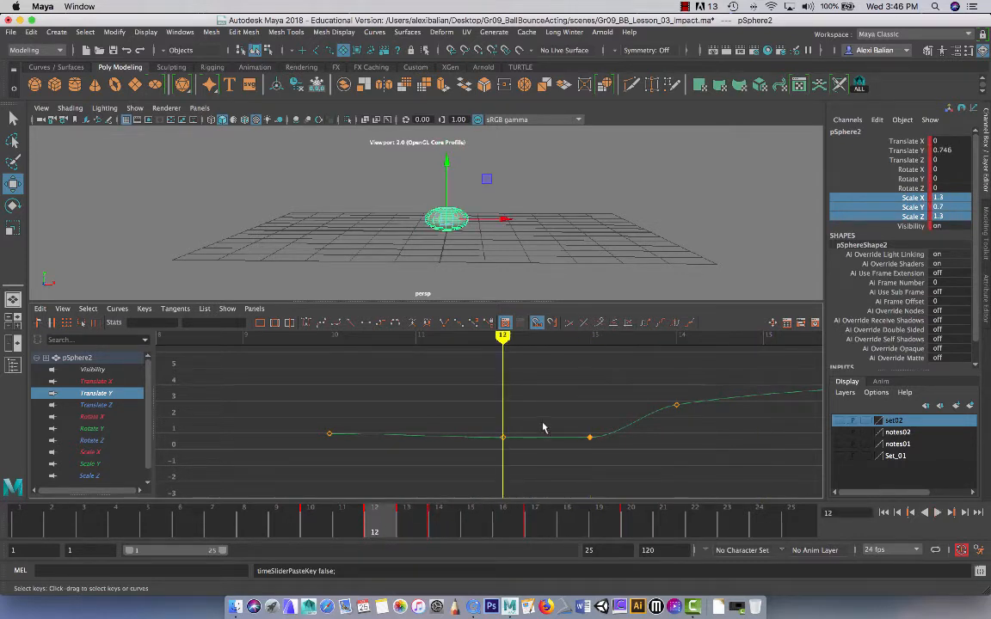
{"action": "scroll", "coordinate": [489, 382], "scroll_direction": "up", "scroll_amount": 3}
{"action": "scroll", "coordinate": [543, 425], "scroll_direction": "down", "scroll_amount": 3}
{"action": "middle_click_drag", "start_coordinate": [540, 422], "coordinate": [446, 420], "text": "alt"}
{"action": "left_click_drag", "start_coordinate": [390, 414], "coordinate": [591, 466]}
{"action": "left_click", "coordinate": [409, 522]}
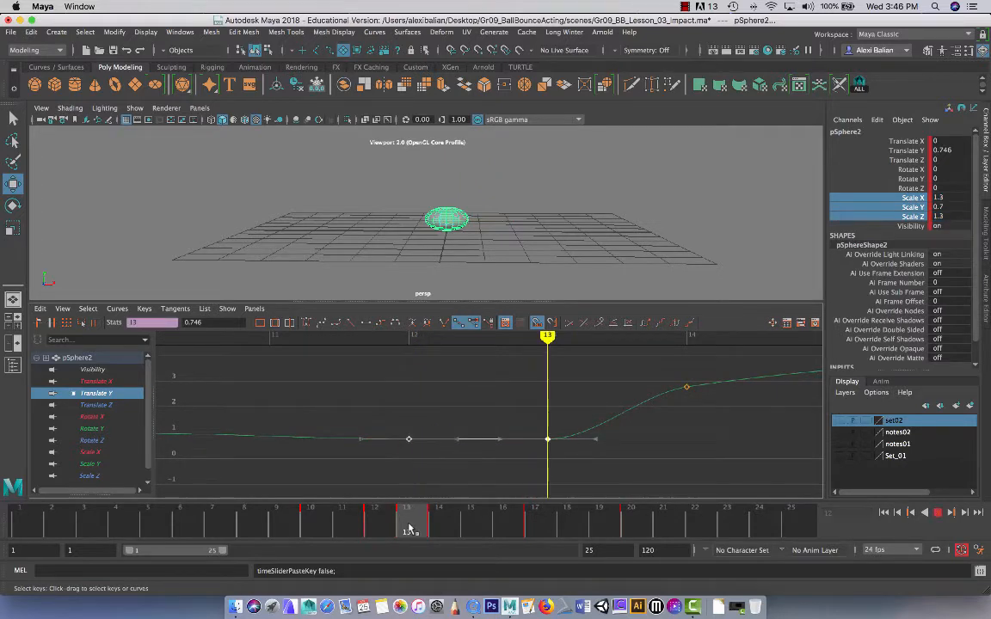
{"action": "left_click", "coordinate": [366, 321]}
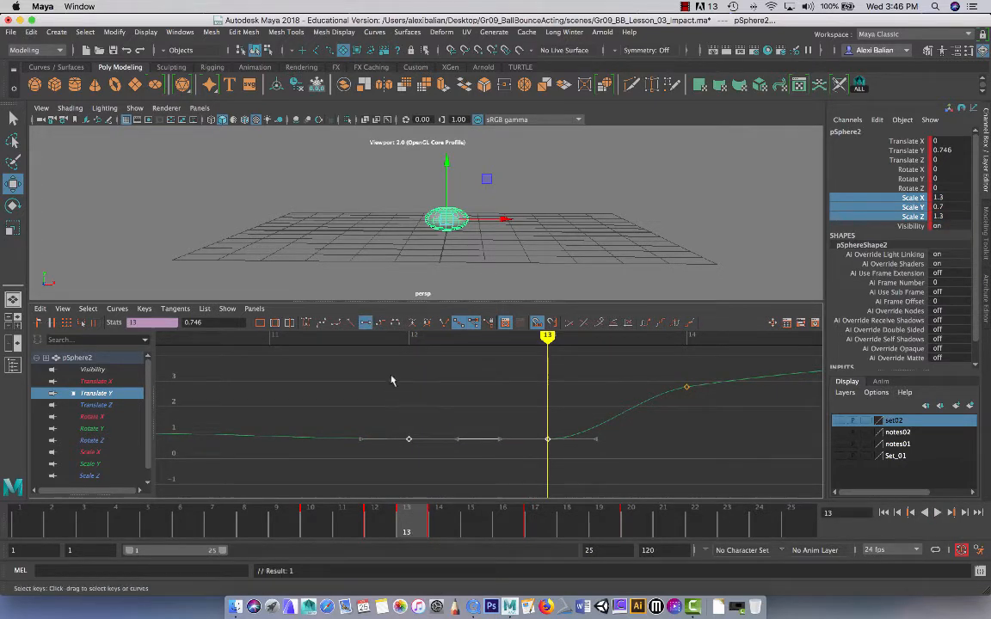
Compare the sphere's poses at frames 13, 14 and 17 to judge the timing of the rebound
{"action": "left_click", "coordinate": [439, 521]}
{"action": "mouse_move", "coordinate": [440, 520]}
{"action": "left_mouse_down"}
{"action": "mouse_move", "coordinate": [532, 516]}
{"action": "mouse_move", "coordinate": [455, 524]}
{"action": "left_mouse_up"}
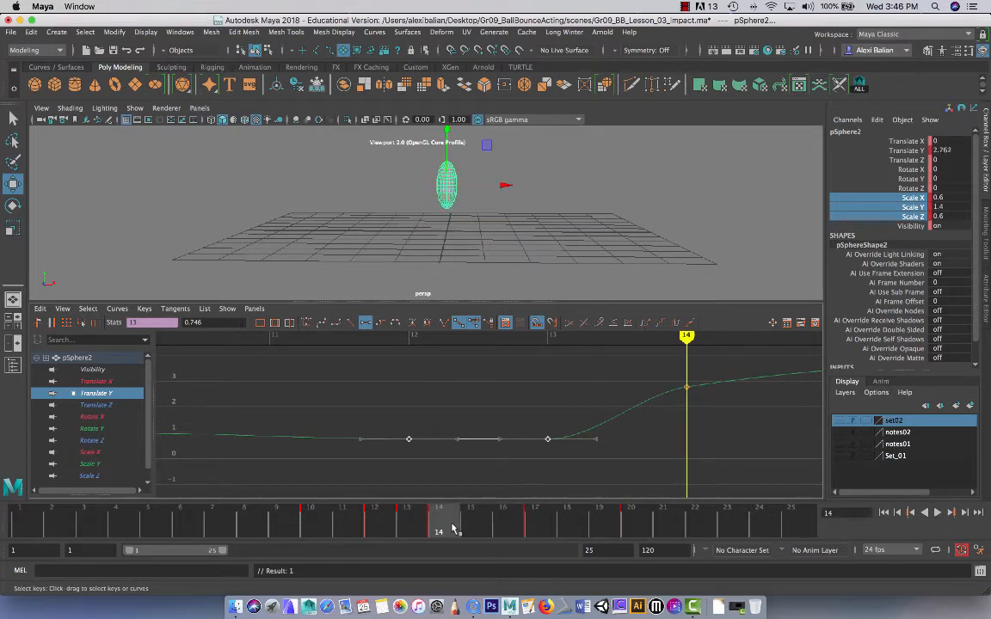
{"action": "left_click", "coordinate": [407, 529]}
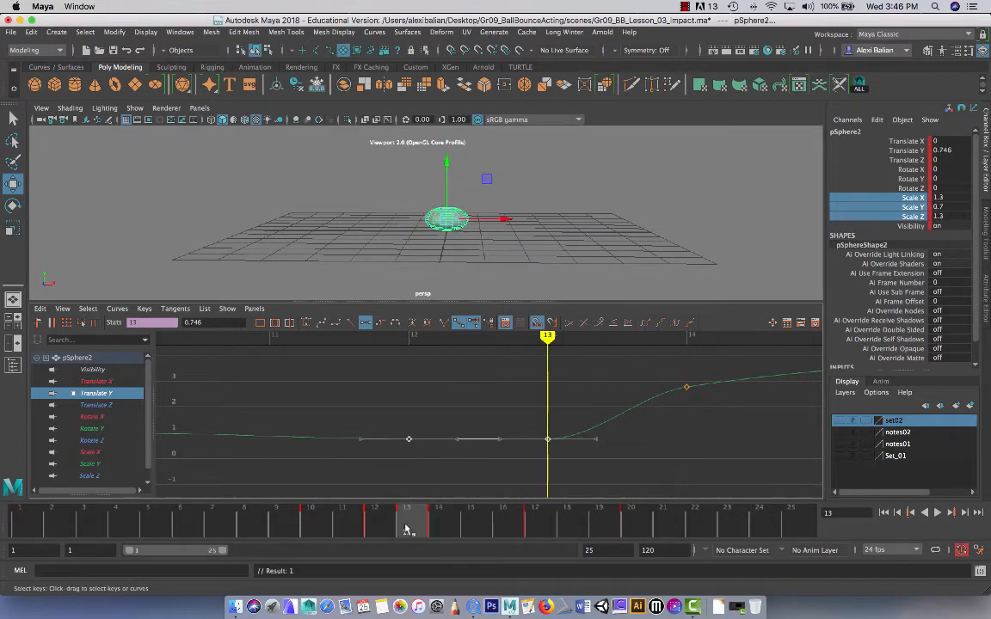
{"action": "left_click", "coordinate": [438, 528]}
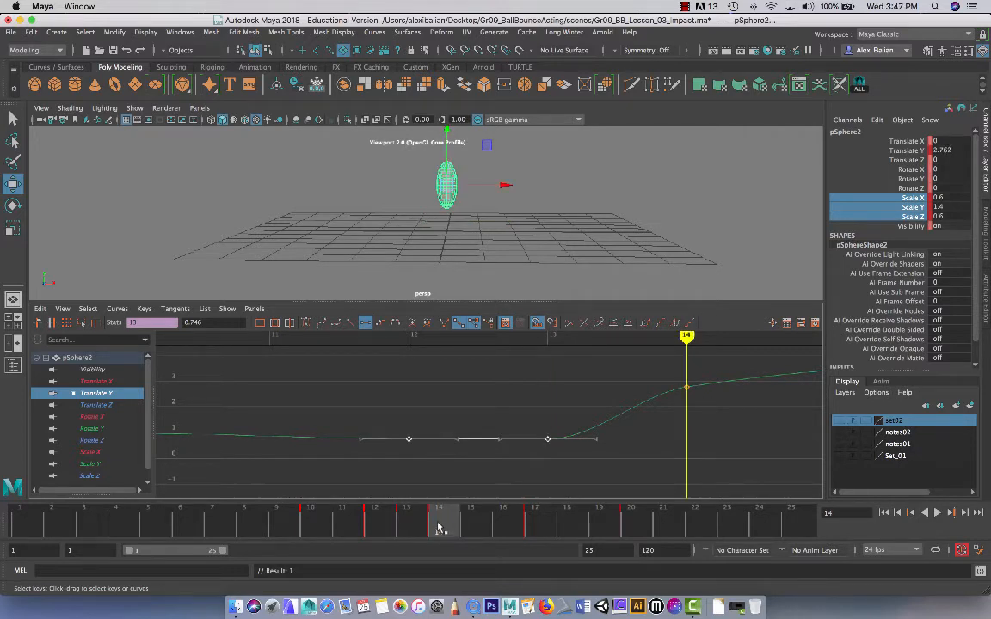
{"action": "left_click", "coordinate": [406, 529]}
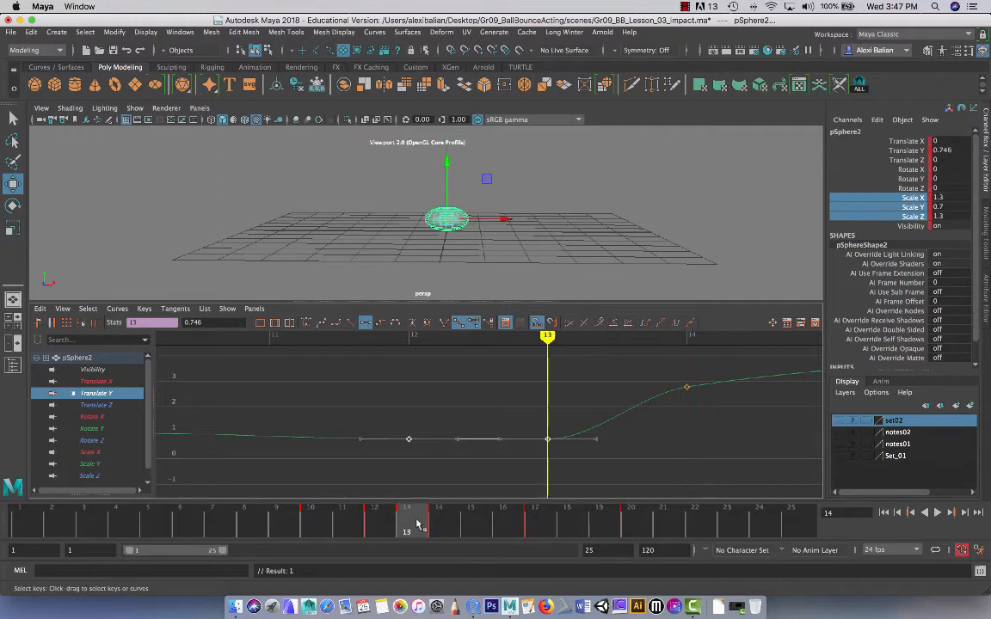
{"action": "left_click", "coordinate": [528, 522]}
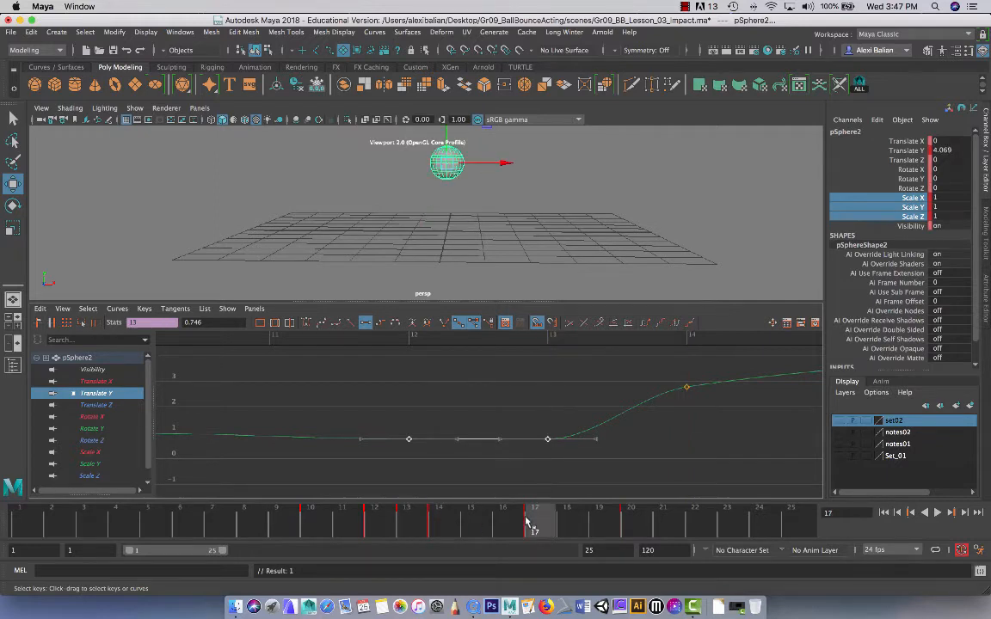
Cut the sphere's top-of-rebound key at frame 20 and paste it at frame 22
{"action": "left_click", "coordinate": [634, 521]}
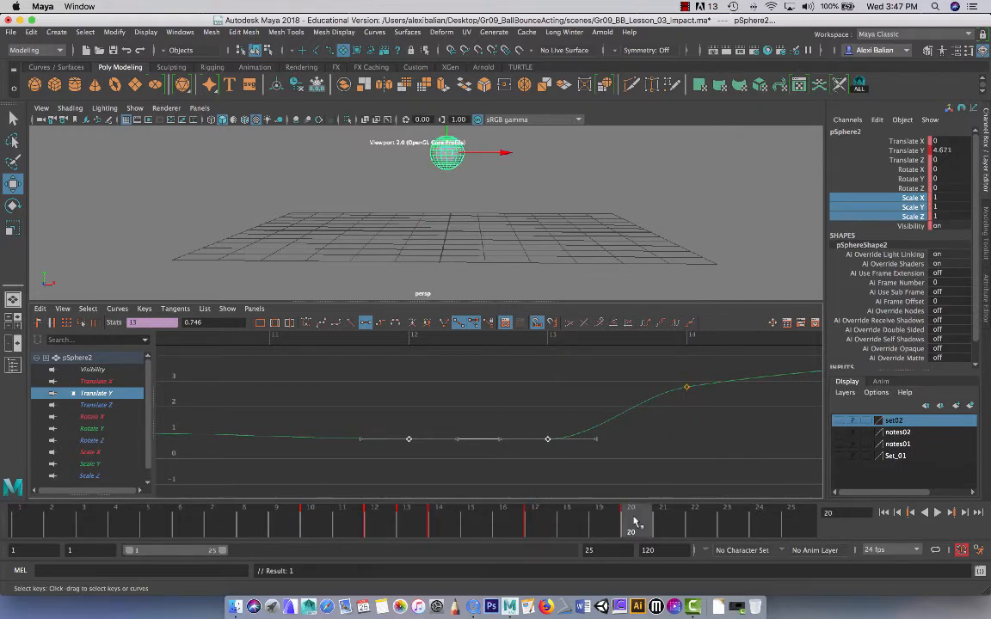
{"action": "right_click", "coordinate": [634, 522]}
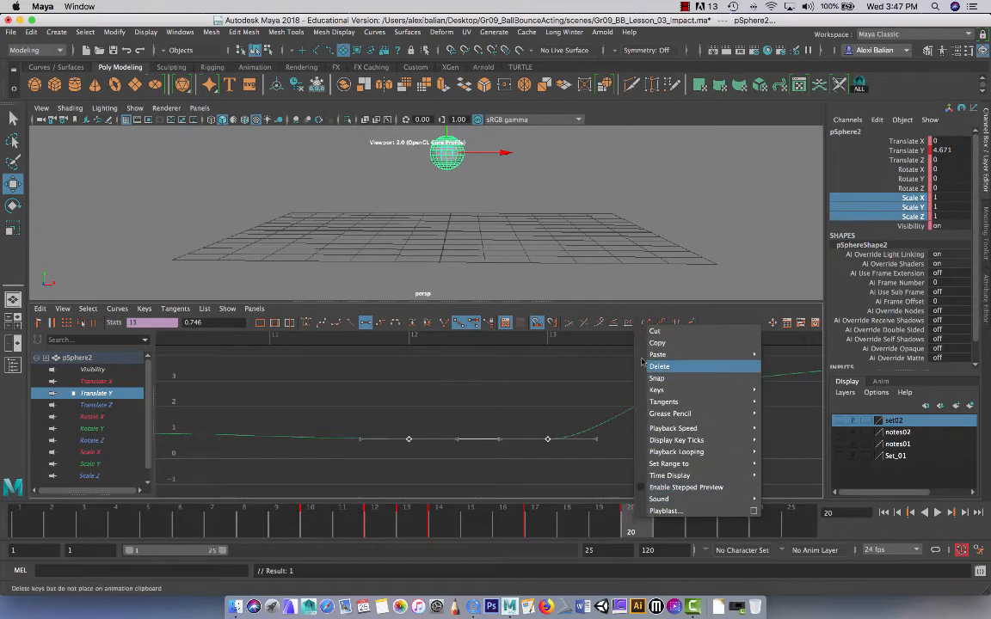
{"action": "left_click", "coordinate": [655, 332]}
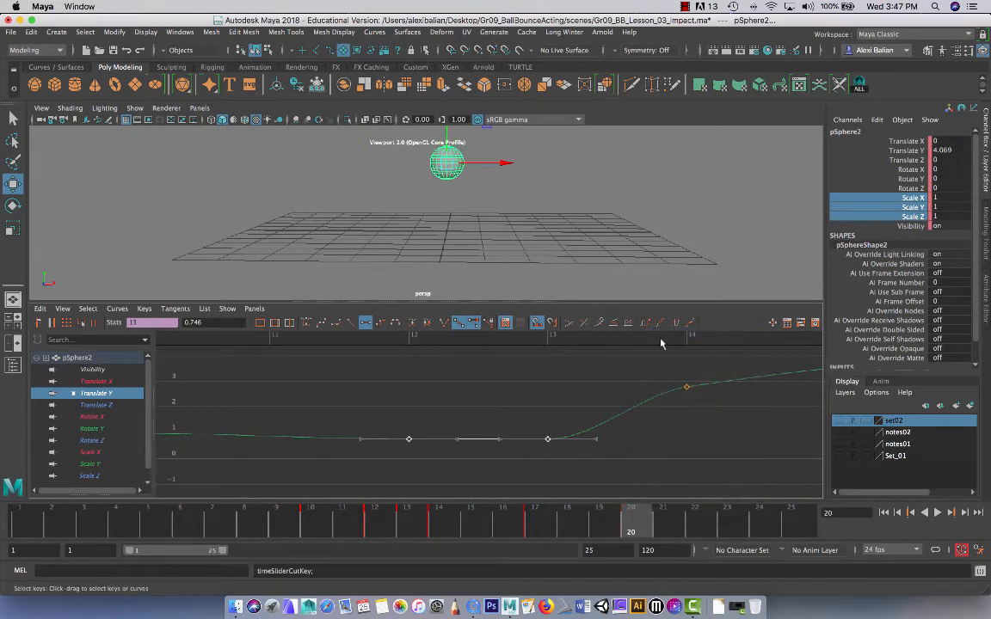
{"action": "left_click", "coordinate": [718, 530]}
{"action": "right_click", "coordinate": [718, 526]}
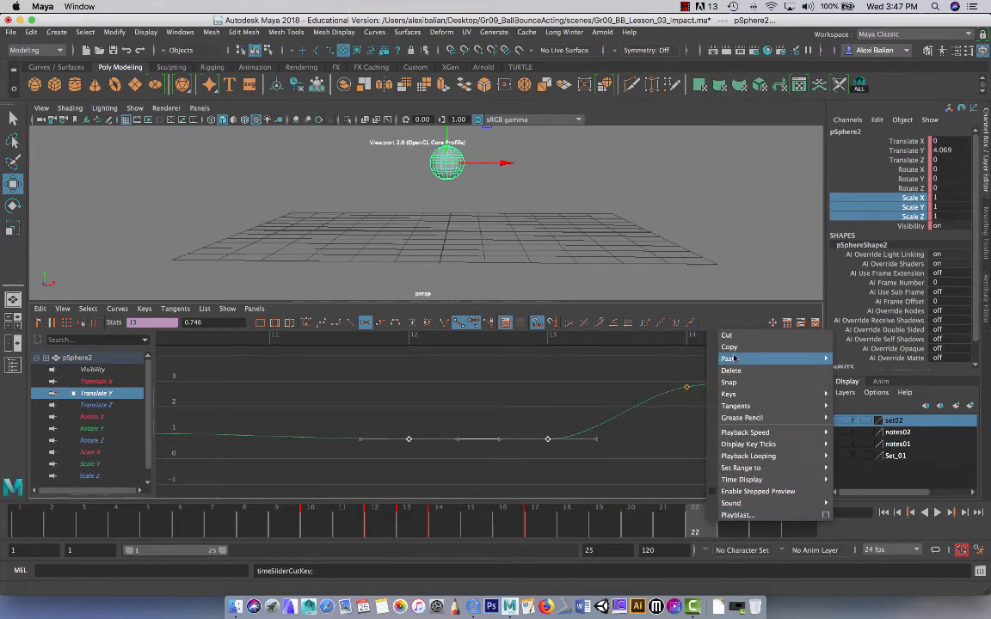
{"action": "mouse_move", "coordinate": [764, 356]}
{"action": "left_click", "coordinate": [855, 369]}
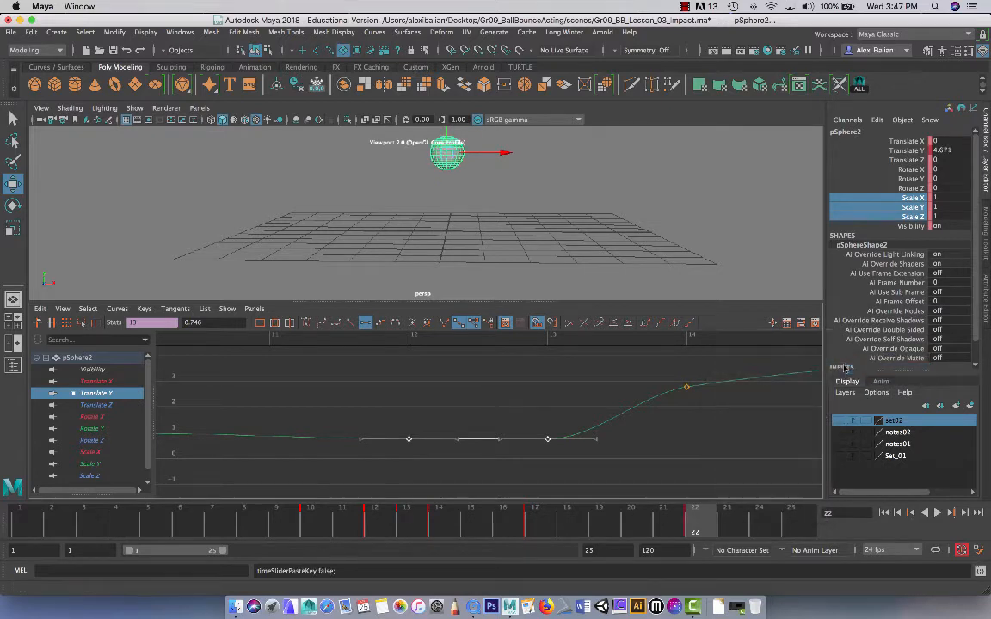
Reselect the sphere and move its round-shape key from frame 17 to frame 19
{"action": "left_click", "coordinate": [533, 522]}
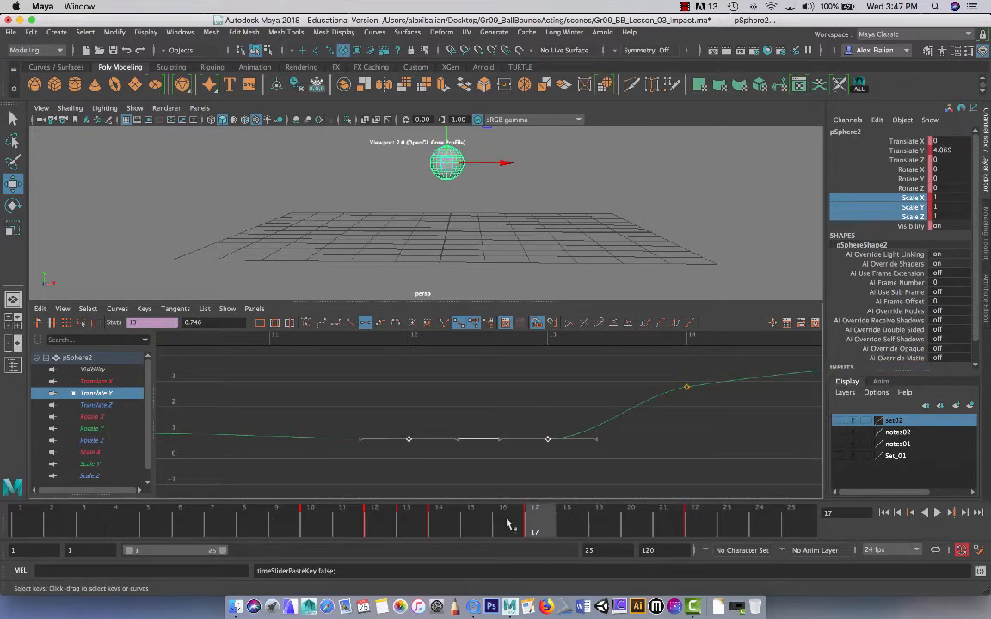
{"action": "left_click", "coordinate": [438, 526]}
{"action": "left_click", "coordinate": [533, 524]}
{"action": "left_click", "coordinate": [434, 202]}
{"action": "left_click", "coordinate": [447, 162]}
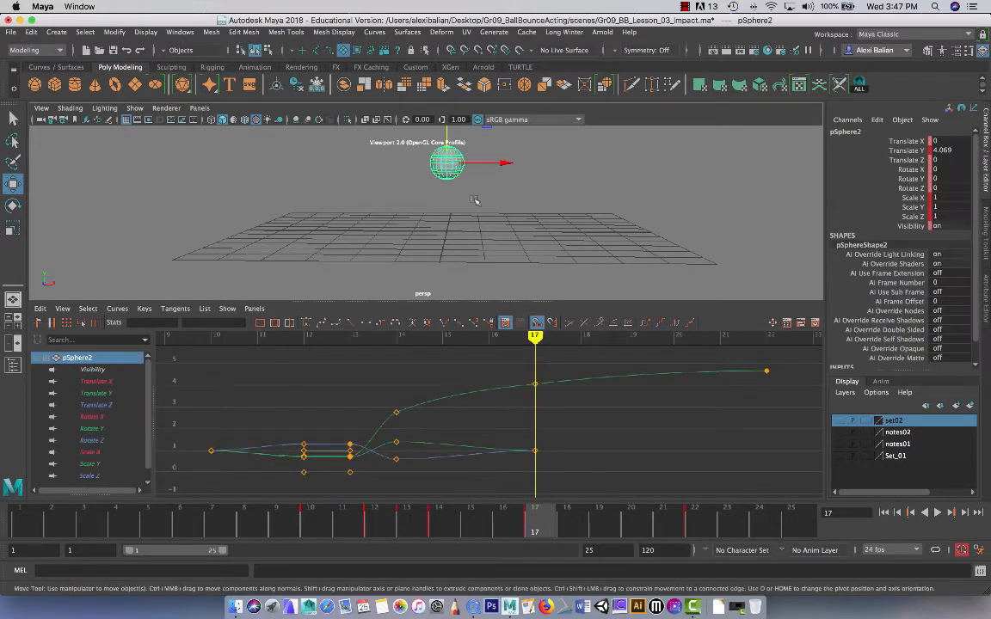
{"action": "left_click", "coordinate": [540, 524], "text": "shift"}
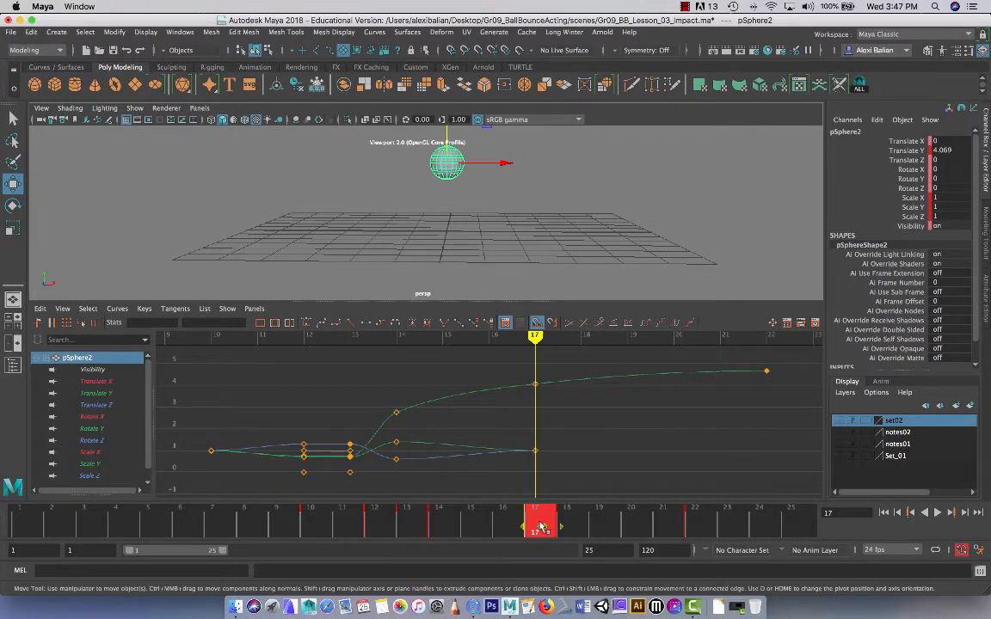
{"action": "left_click_drag", "start_coordinate": [540, 527], "coordinate": [600, 529]}
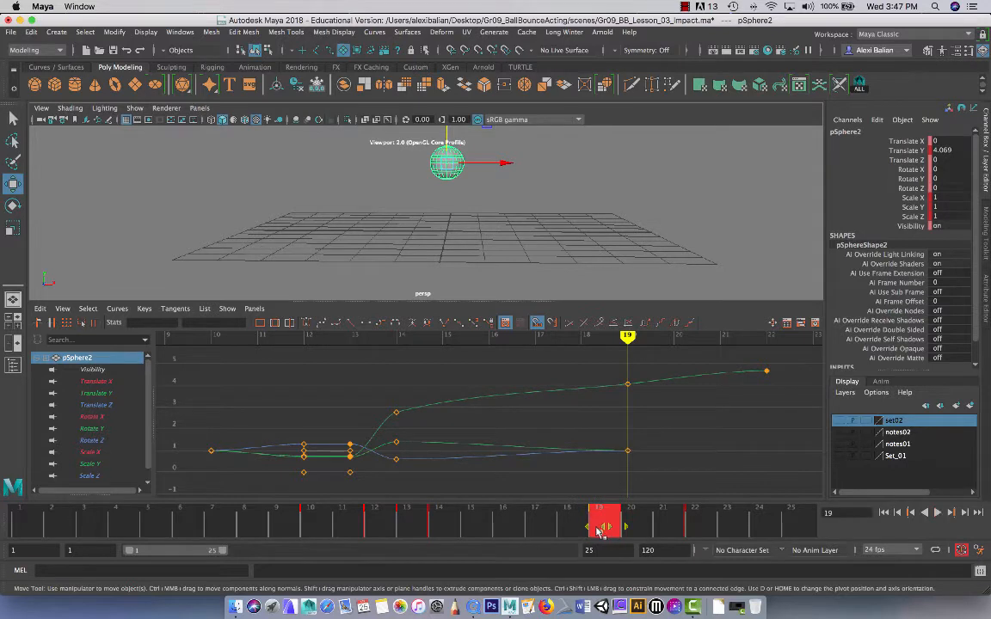
Move the stretched pose's key from frame 14 to 15, scrub to check the timing, and shift it on to frame 16
{"action": "left_click", "coordinate": [439, 530]}
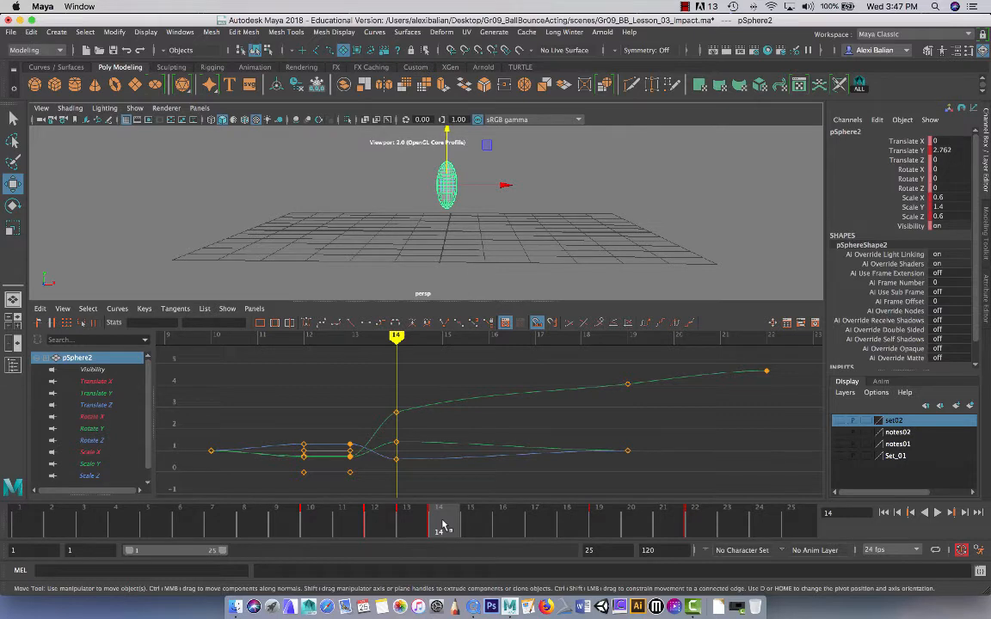
{"action": "left_click", "coordinate": [444, 525], "text": "shift"}
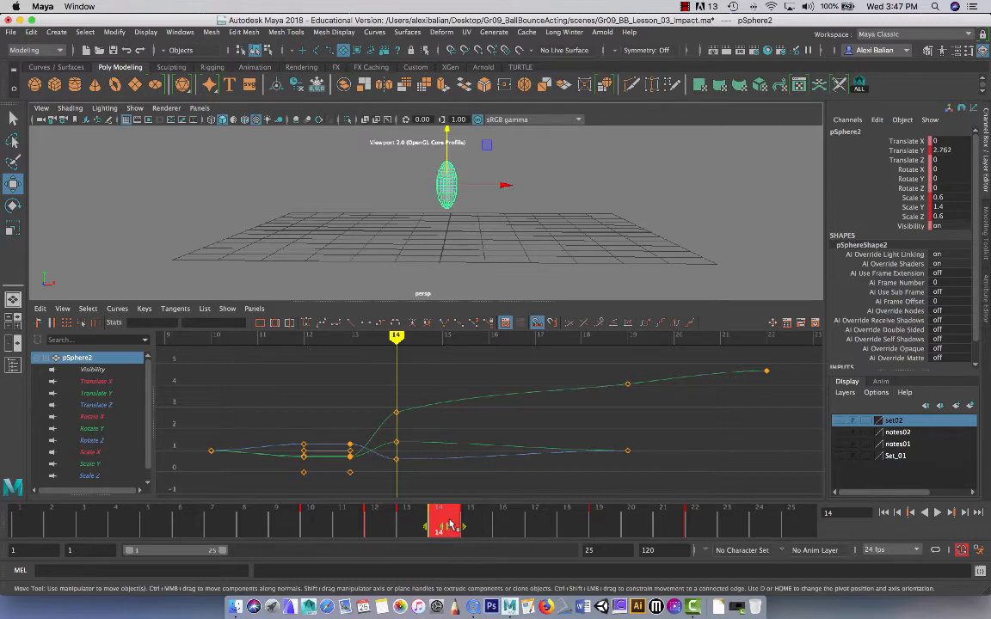
{"action": "left_click_drag", "start_coordinate": [443, 524], "coordinate": [476, 525]}
{"action": "left_click_drag", "start_coordinate": [409, 535], "coordinate": [478, 522]}
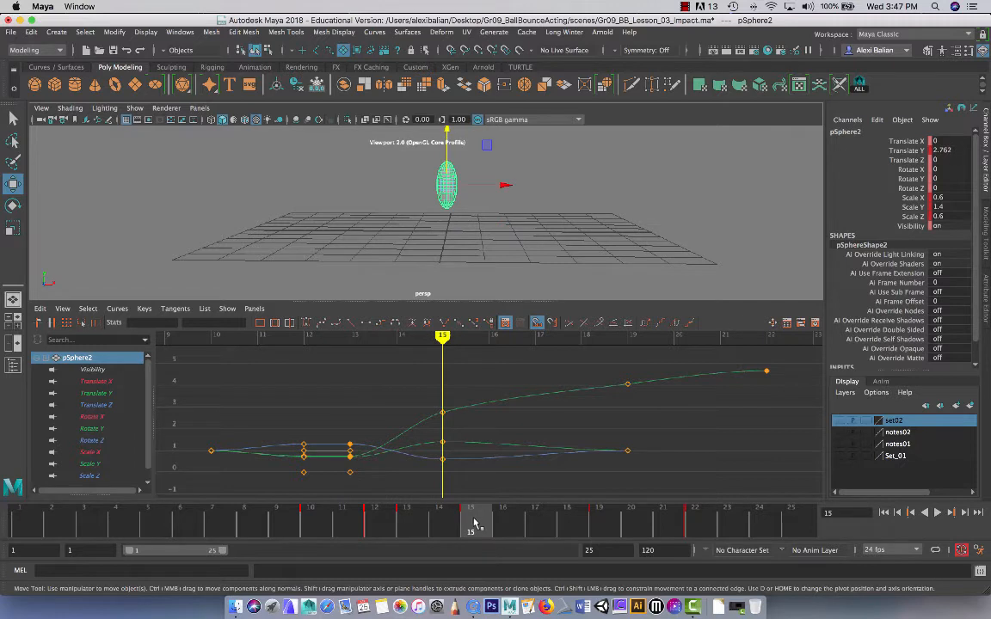
{"action": "left_click", "coordinate": [473, 522], "text": "shift"}
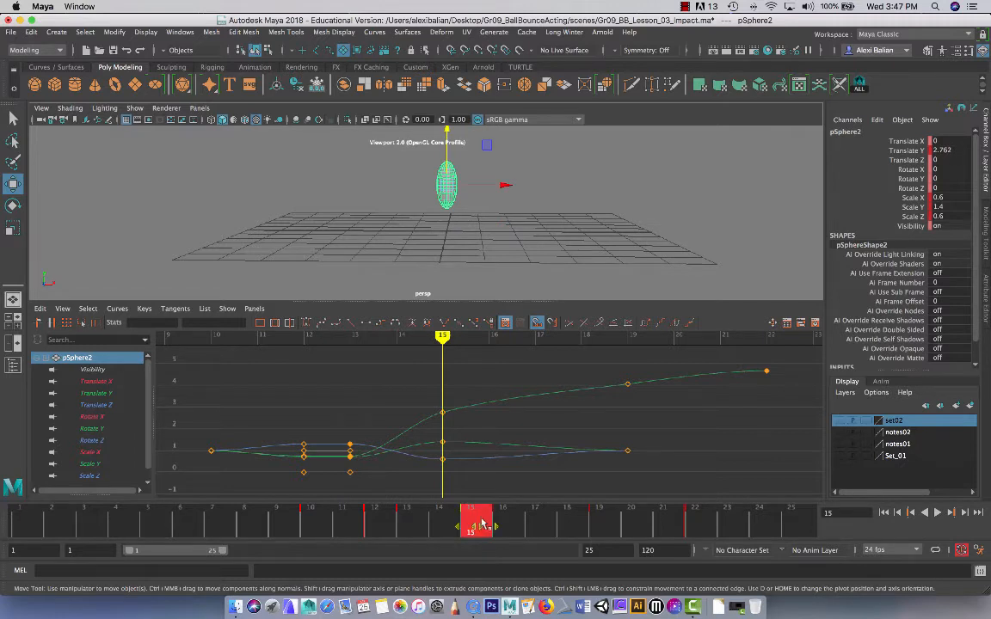
{"action": "left_click_drag", "start_coordinate": [476, 524], "coordinate": [507, 525]}
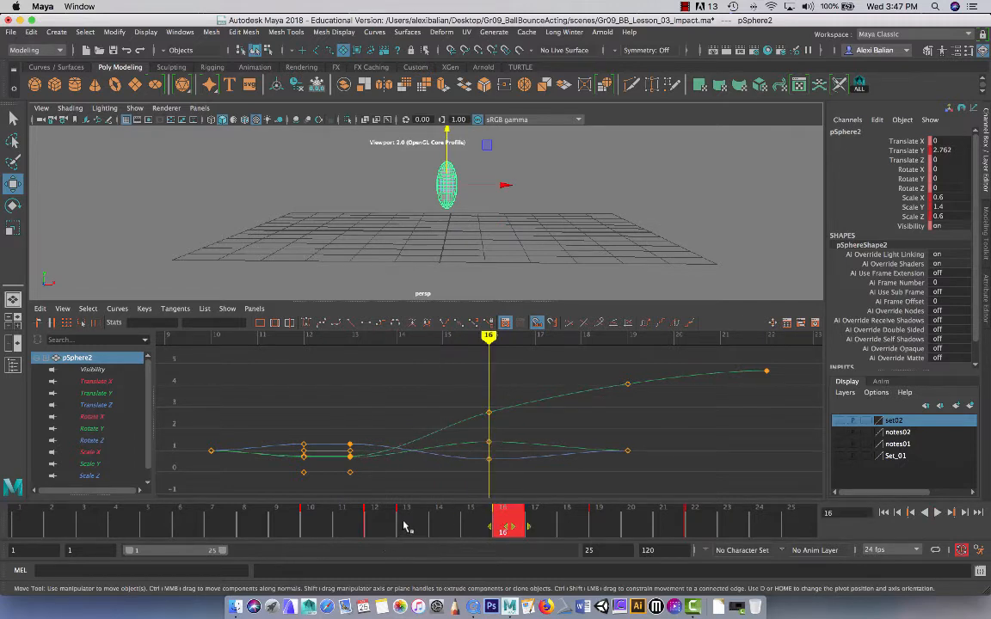
Break the tangents of the sphere's Translate Y key at frame 13 and raise the outgoing handle for a sharper takeoff
{"action": "left_click", "coordinate": [404, 527]}
{"action": "left_click", "coordinate": [99, 394]}
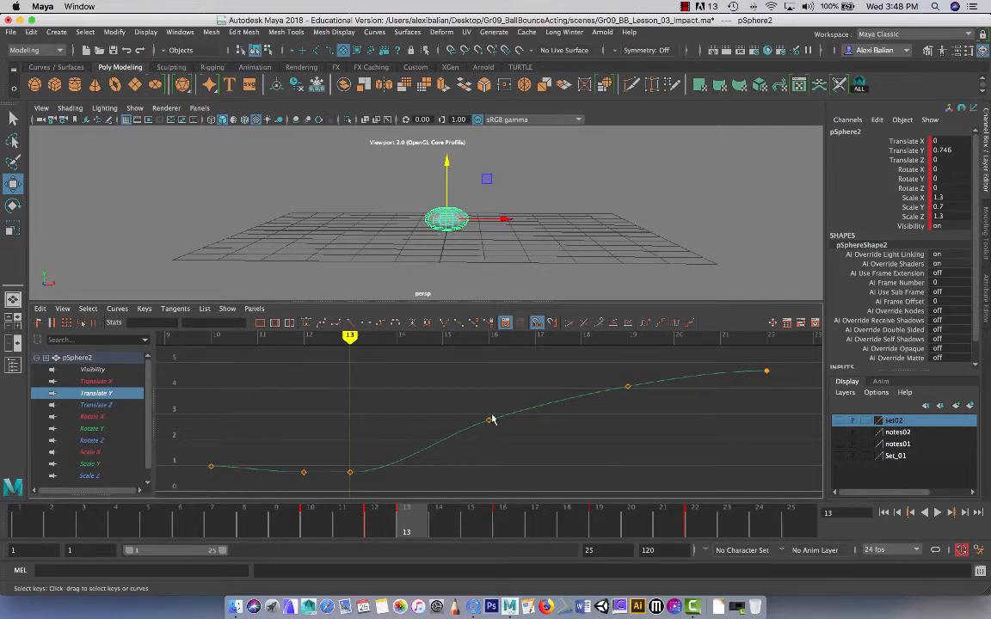
{"action": "left_click_drag", "start_coordinate": [334, 451], "coordinate": [382, 488]}
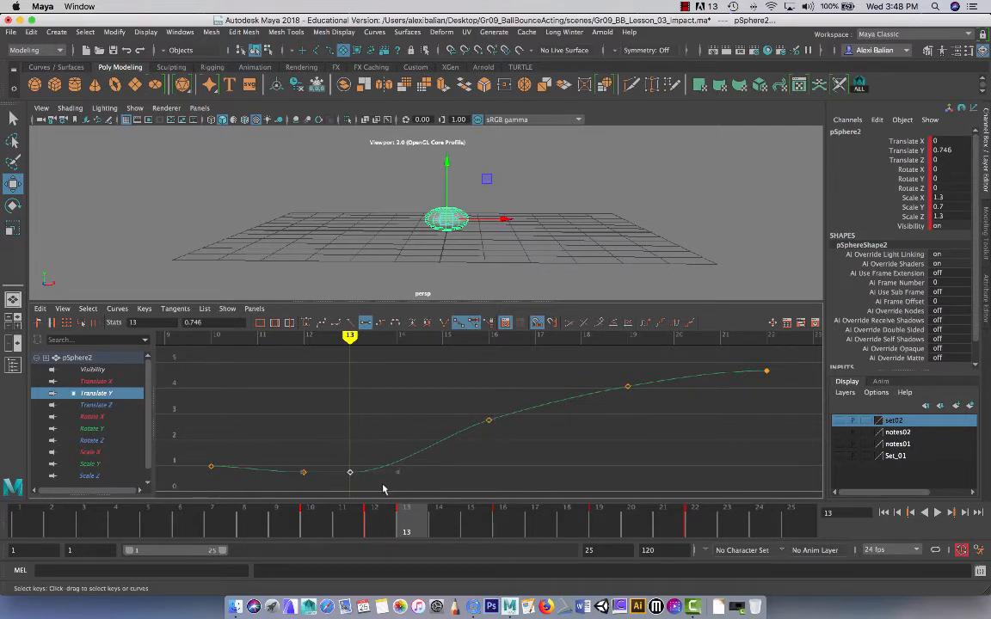
{"action": "left_click", "coordinate": [445, 325]}
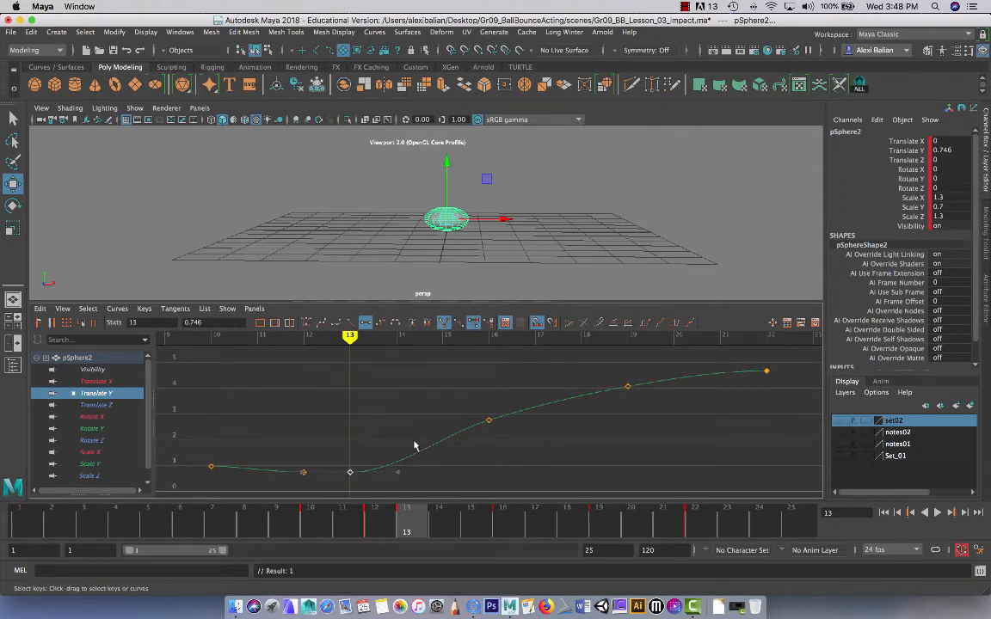
{"action": "left_click_drag", "start_coordinate": [388, 442], "coordinate": [421, 480]}
{"action": "middle_click_drag", "start_coordinate": [425, 484], "coordinate": [426, 465]}
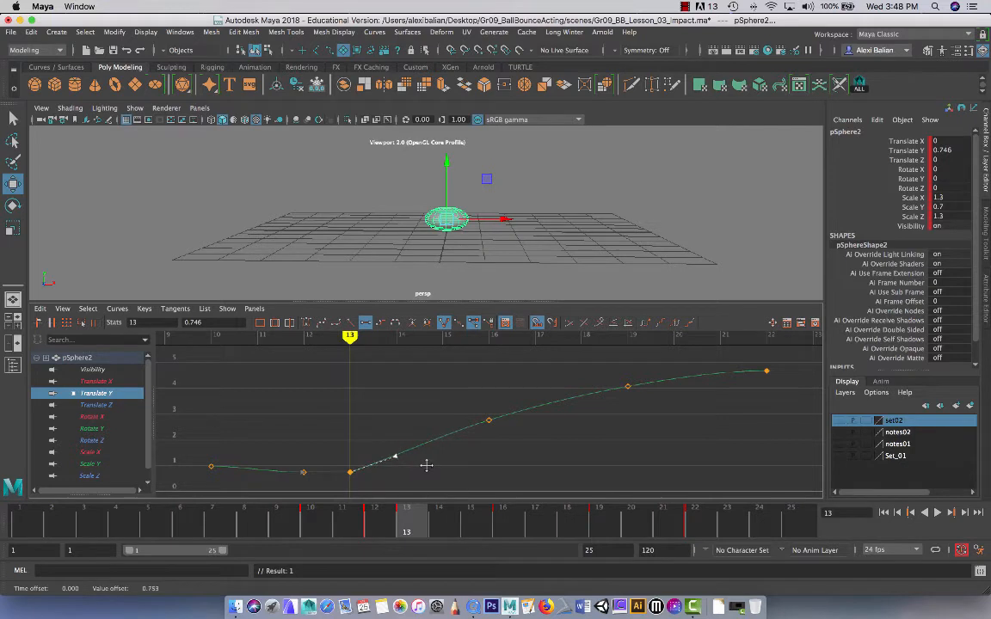
Enlarge the 3D view, deselect the sphere and play back the bounce to check the sharper takeoff
{"action": "left_click_drag", "start_coordinate": [446, 306], "coordinate": [447, 349]}
{"action": "left_click", "coordinate": [448, 325]}
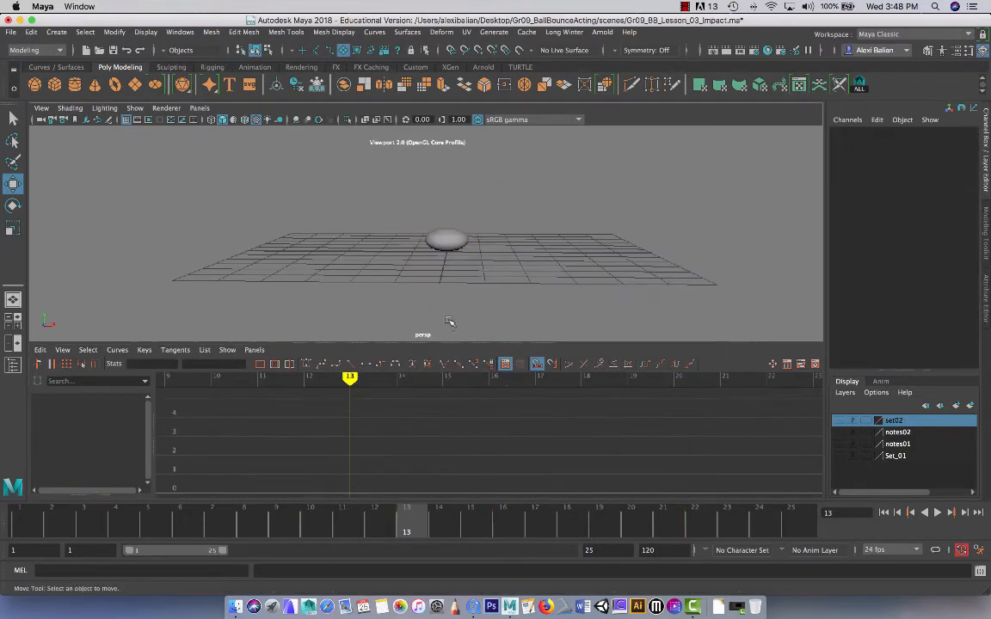
{"action": "left_click", "coordinate": [937, 513]}
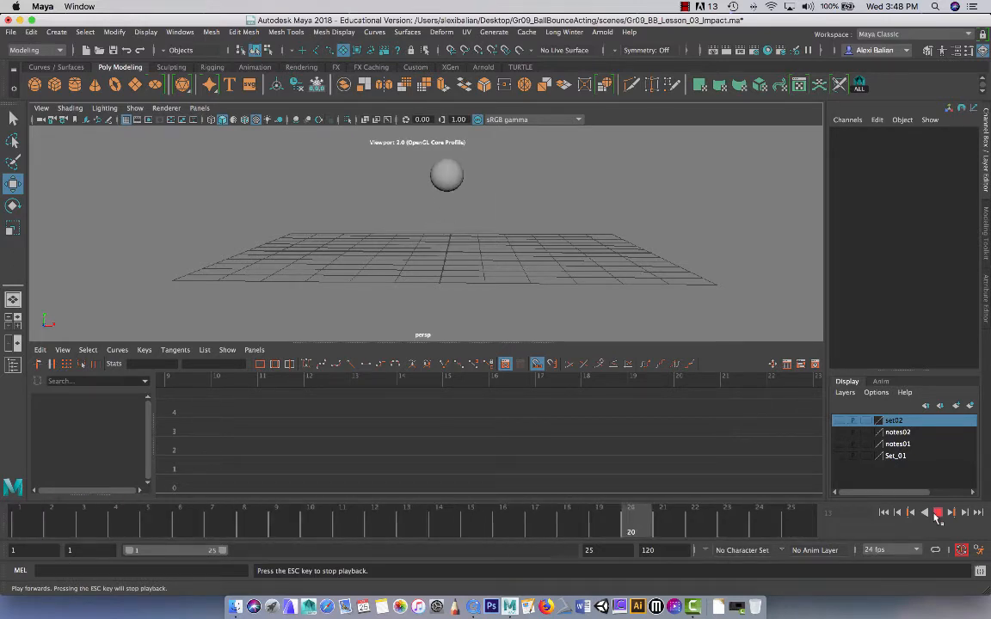
{"action": "left_click", "coordinate": [936, 513]}
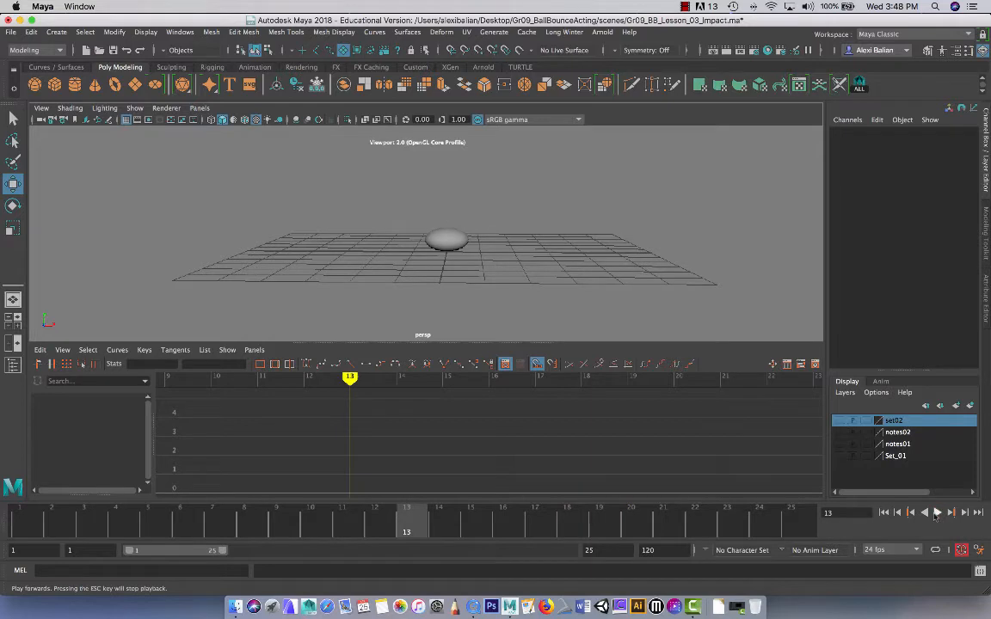
Assign a new Lambert material to the sphere and rename its mesh shape node to ball02
{"action": "left_click", "coordinate": [448, 239]}
{"action": "right_click_drag", "start_coordinate": [451, 236], "coordinate": [395, 473]}
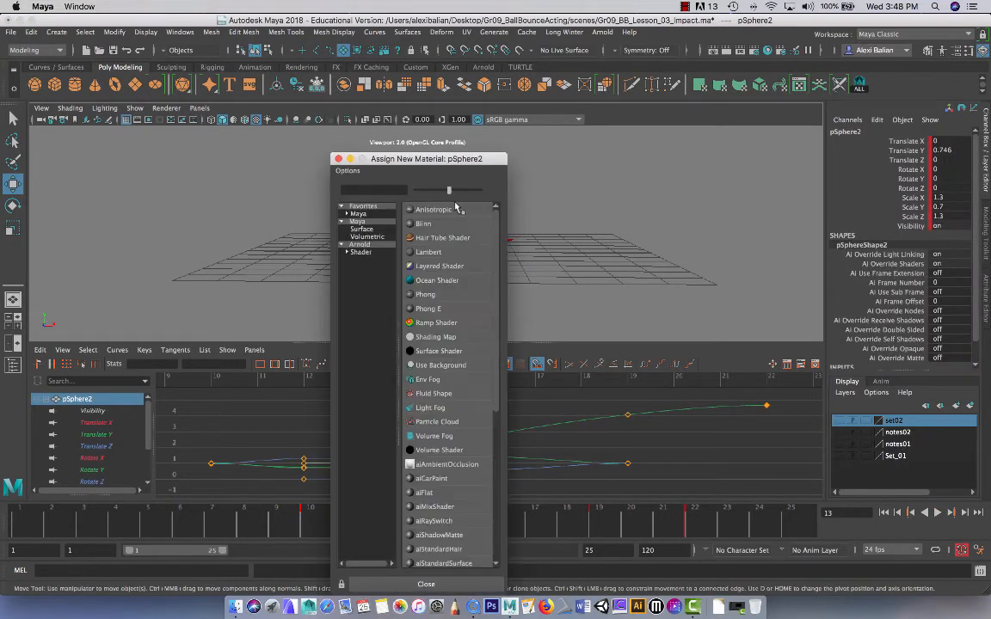
{"action": "left_click", "coordinate": [421, 252]}
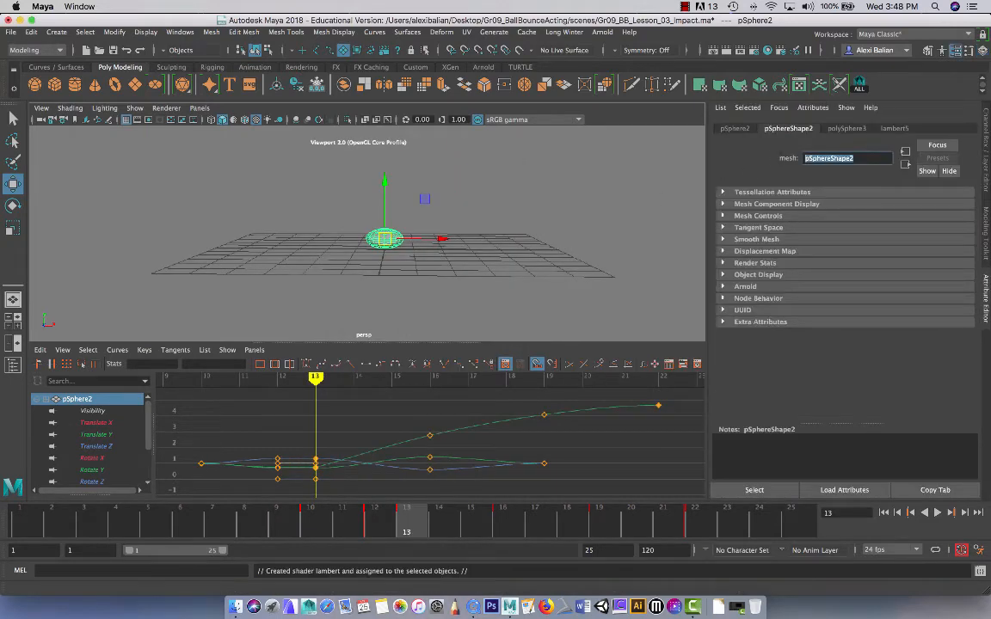
{"action": "type", "text": "ball02"}
{"action": "key", "text": "Return"}
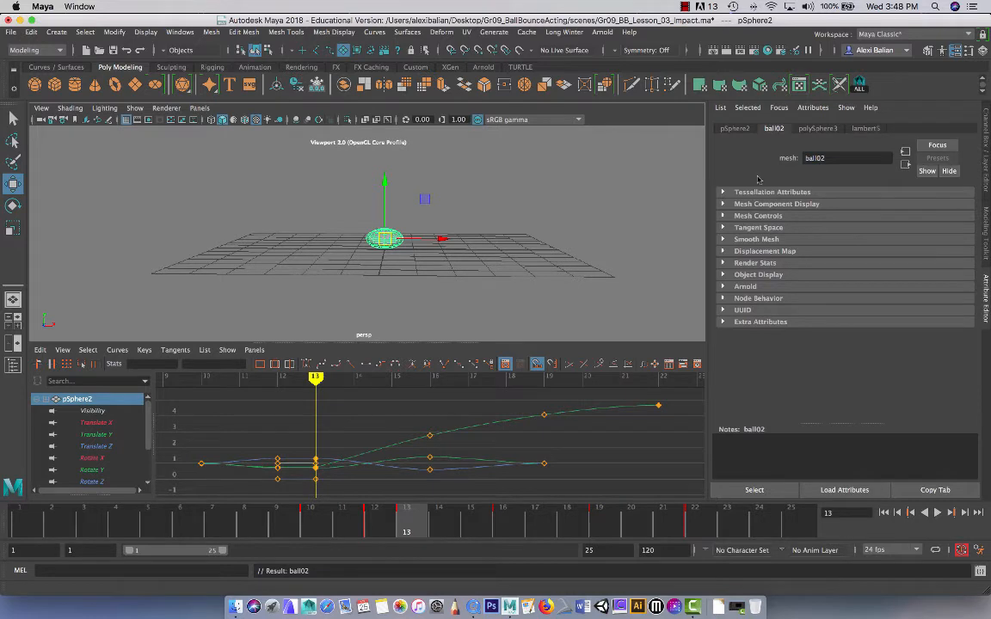
{"action": "key", "text": "ctrl+a"}
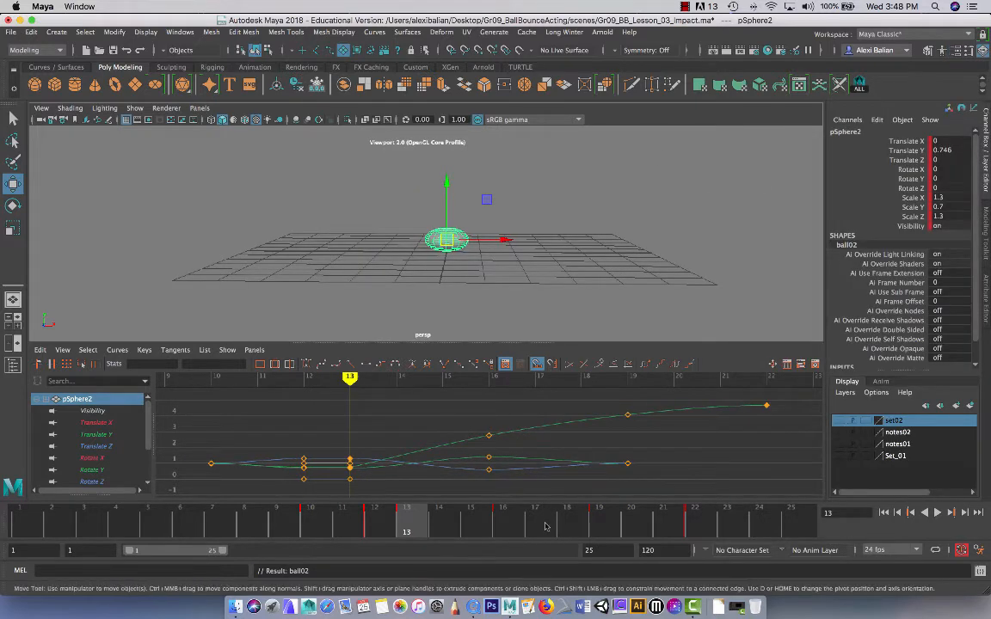
Scrub back to frame 10 and switch the 3D view to the orthographic front camera
{"action": "left_click_drag", "start_coordinate": [380, 528], "coordinate": [311, 538]}
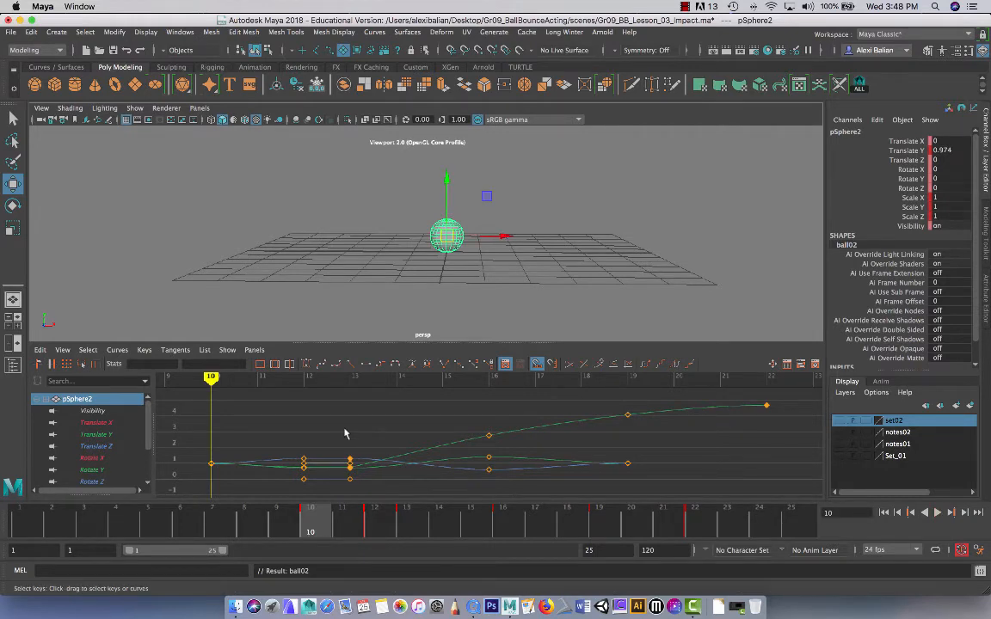
{"action": "scroll", "coordinate": [441, 275], "scroll_direction": "down", "scroll_amount": 3}
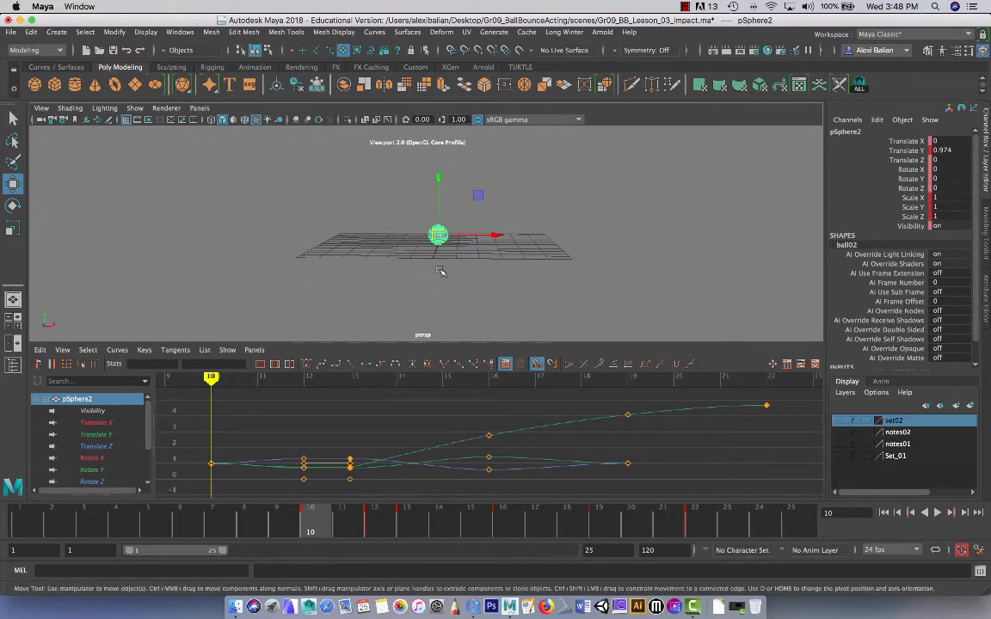
{"action": "scroll", "coordinate": [441, 274], "scroll_direction": "up", "scroll_amount": 4}
{"action": "scroll", "coordinate": [419, 240], "scroll_direction": "up", "scroll_amount": 3}
{"action": "middle_click_drag", "start_coordinate": [403, 221], "coordinate": [395, 238], "text": "alt"}
{"action": "left_click_drag", "start_coordinate": [396, 239], "coordinate": [390, 251], "text": "alt"}
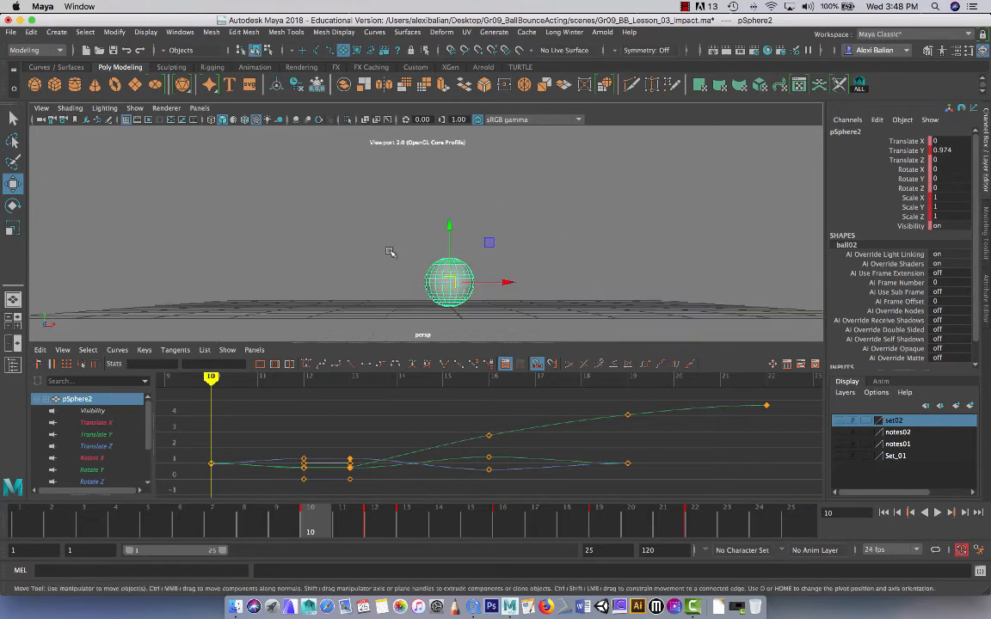
{"action": "left_click", "coordinate": [199, 107]}
{"action": "mouse_move", "coordinate": [214, 145]}
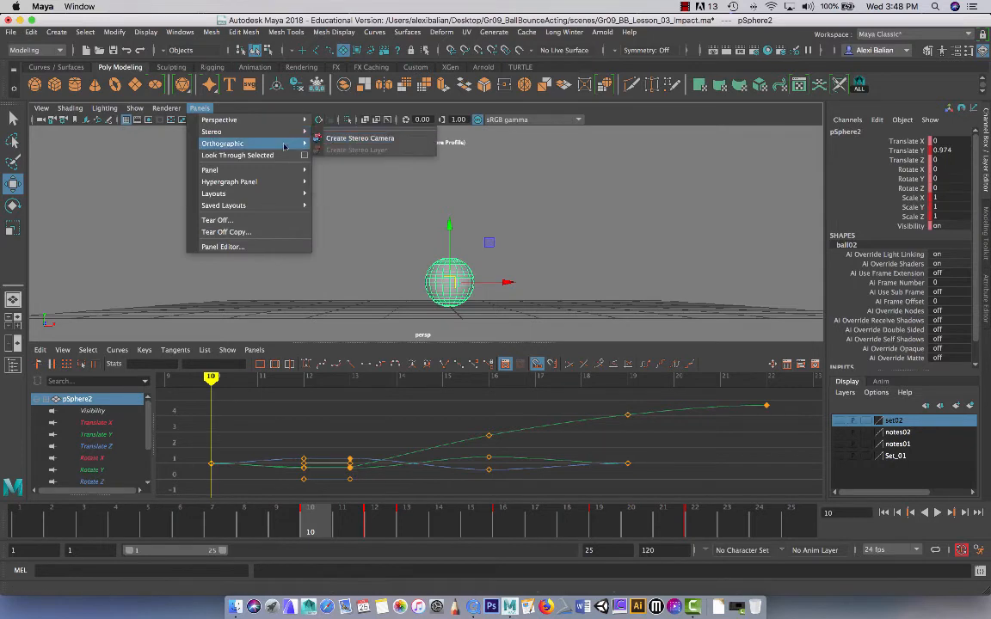
{"action": "mouse_move", "coordinate": [303, 143]}
{"action": "left_click", "coordinate": [334, 144]}
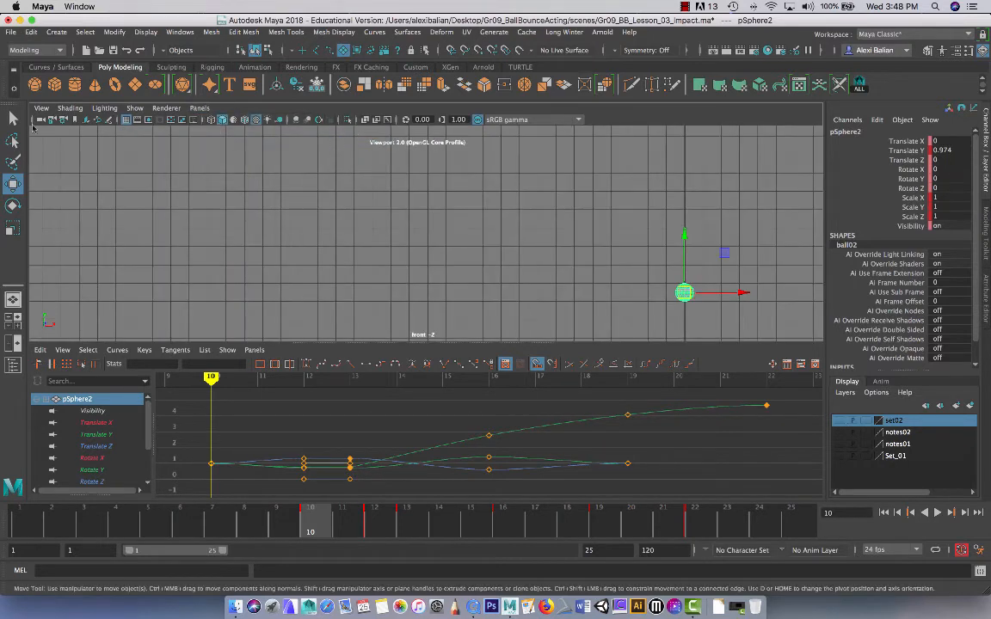
Import Perpetual_24FramesWEB.jpg from the sourceimages folder as an image plane in the front view
{"action": "left_click", "coordinate": [39, 108]}
{"action": "mouse_move", "coordinate": [89, 371]}
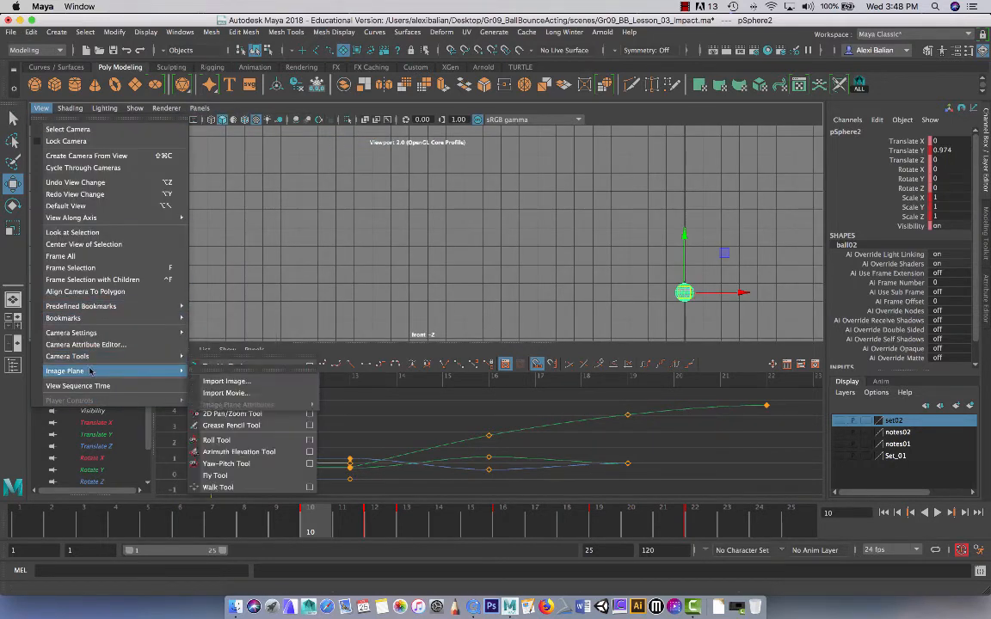
{"action": "left_click", "coordinate": [225, 381]}
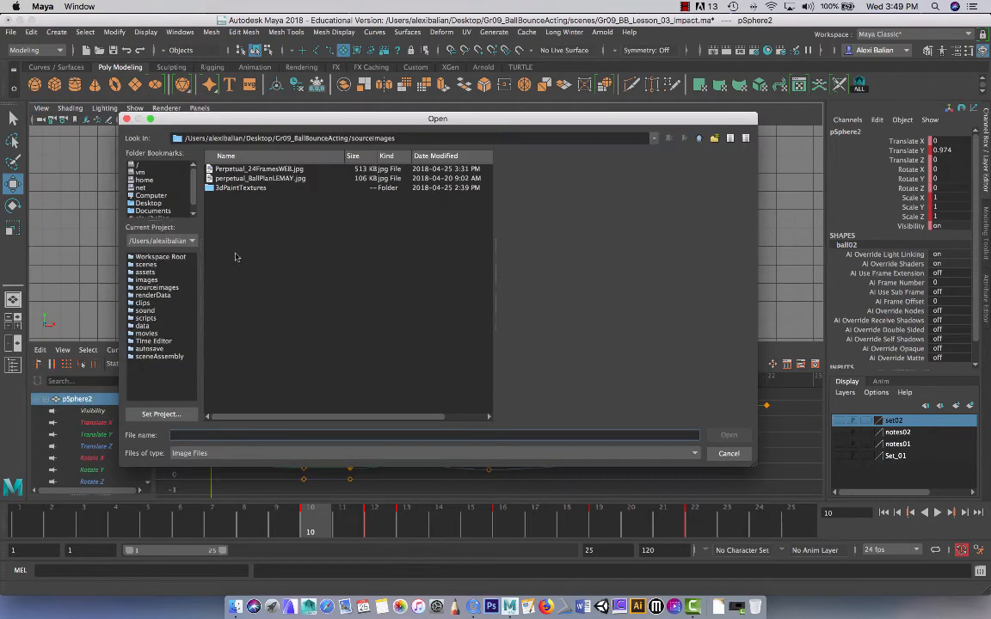
{"action": "left_click", "coordinate": [256, 169]}
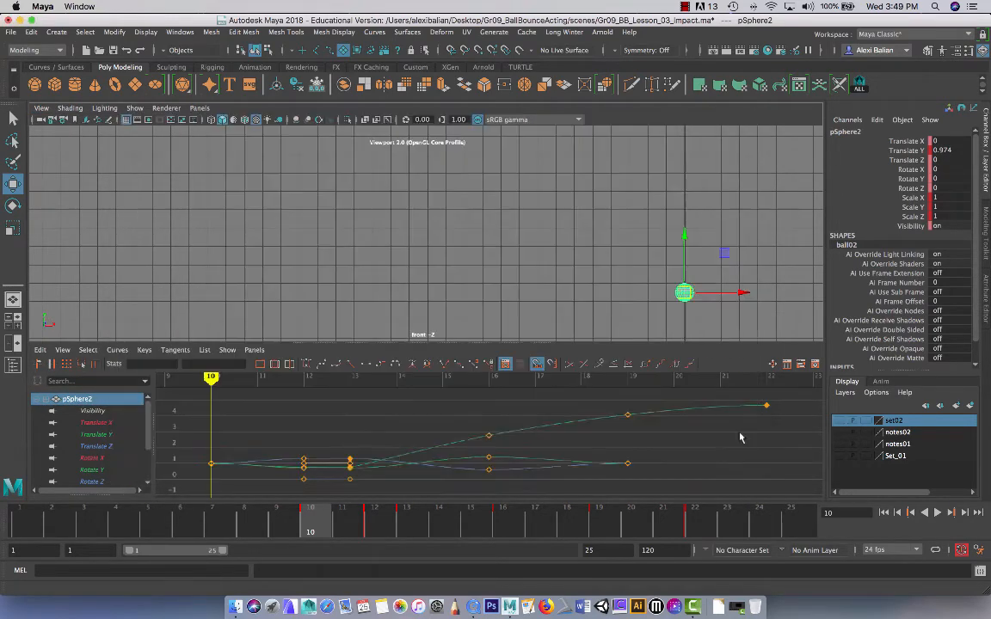
{"action": "left_click", "coordinate": [728, 435]}
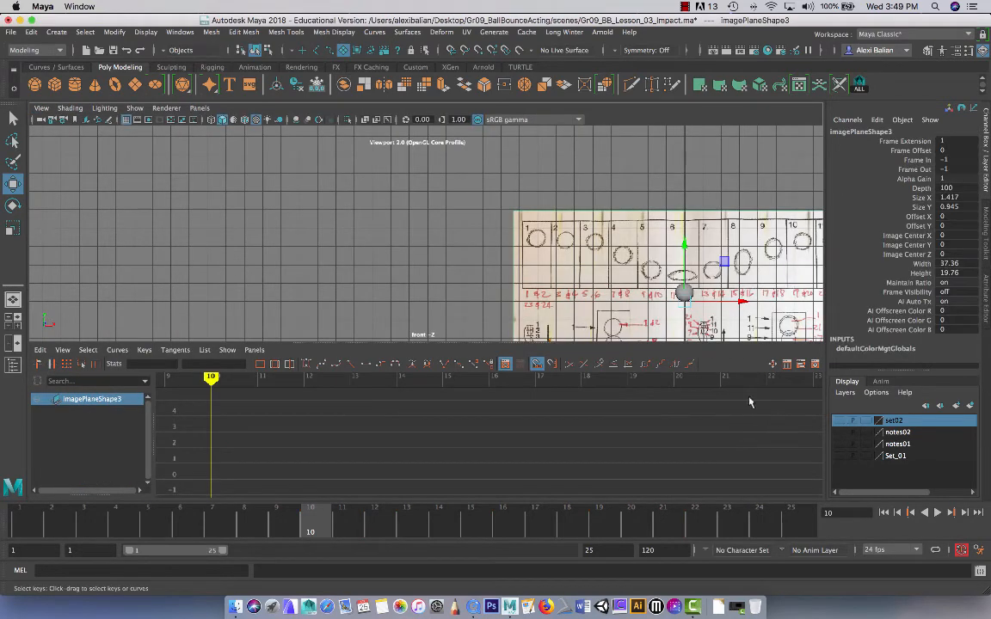
Move the image plane clear of the sphere, about -40.5 in X and 10.6 in Y, and use textured display
{"action": "left_click_drag", "start_coordinate": [715, 301], "coordinate": [344, 301]}
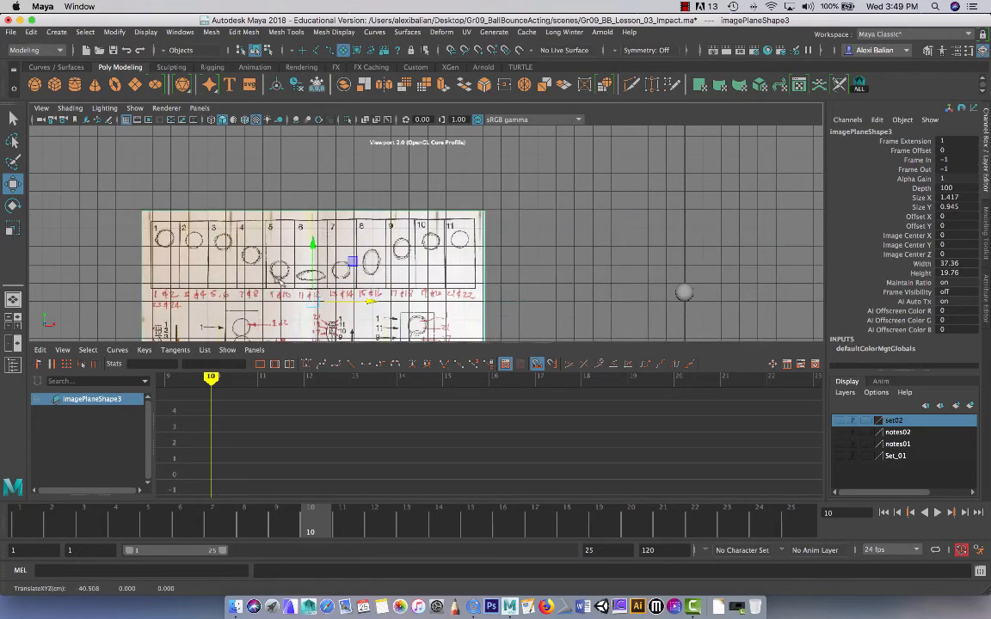
{"action": "left_click_drag", "start_coordinate": [292, 245], "coordinate": [292, 150]}
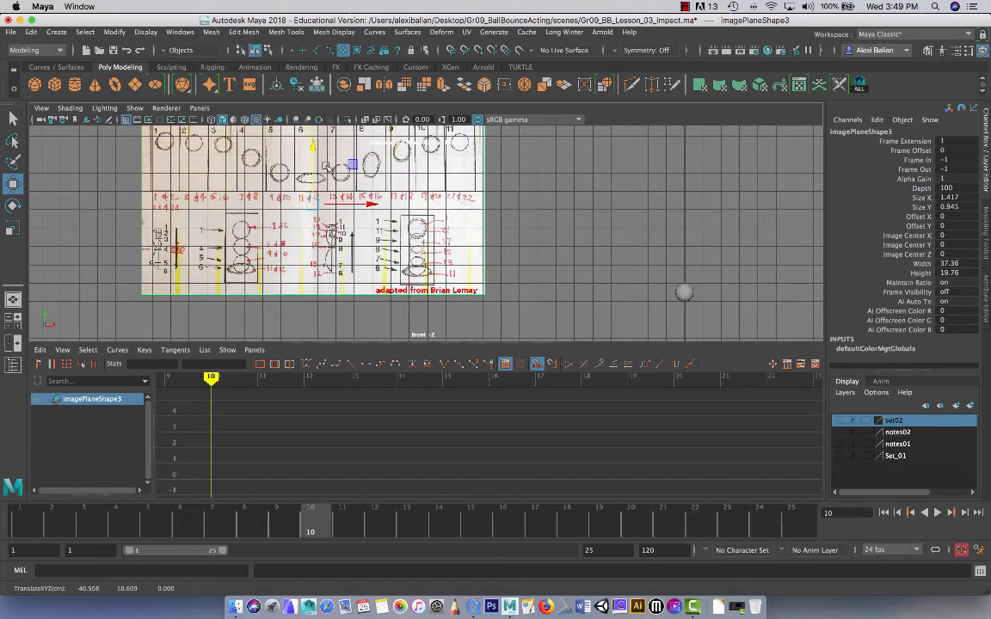
{"action": "left_click", "coordinate": [551, 244]}
{"action": "key", "text": "6"}
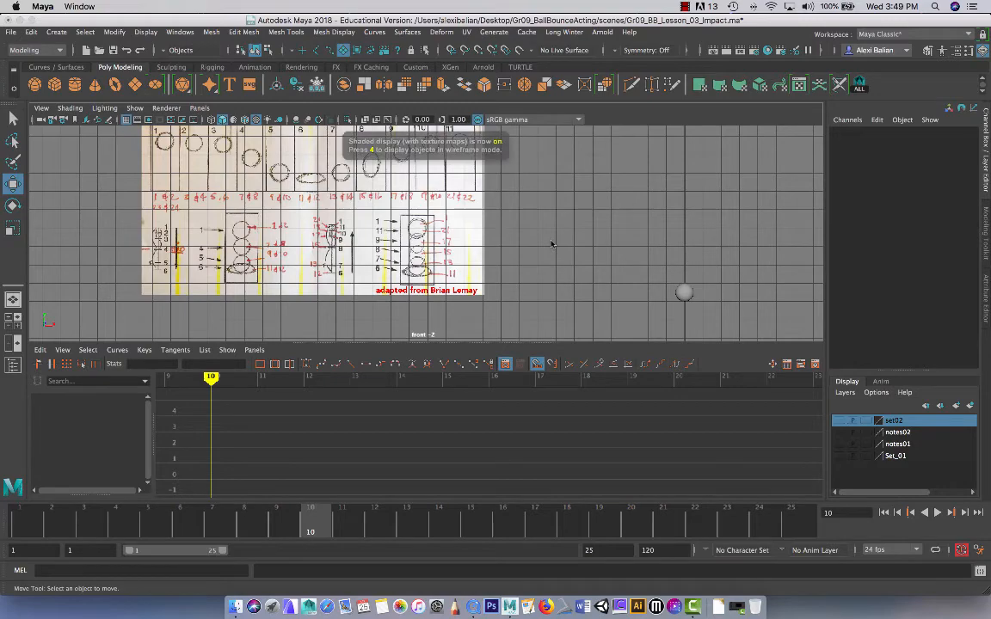
Examine the planning sheet's numbered ball poses and handwritten frame assignments for the fall, impact and rebound
{"action": "scroll", "coordinate": [324, 249], "scroll_direction": "up", "scroll_amount": 5}
{"action": "middle_click_drag", "start_coordinate": [226, 232], "coordinate": [320, 332], "text": "alt"}
{"action": "middle_click_drag", "start_coordinate": [285, 264], "coordinate": [317, 137], "text": "alt"}
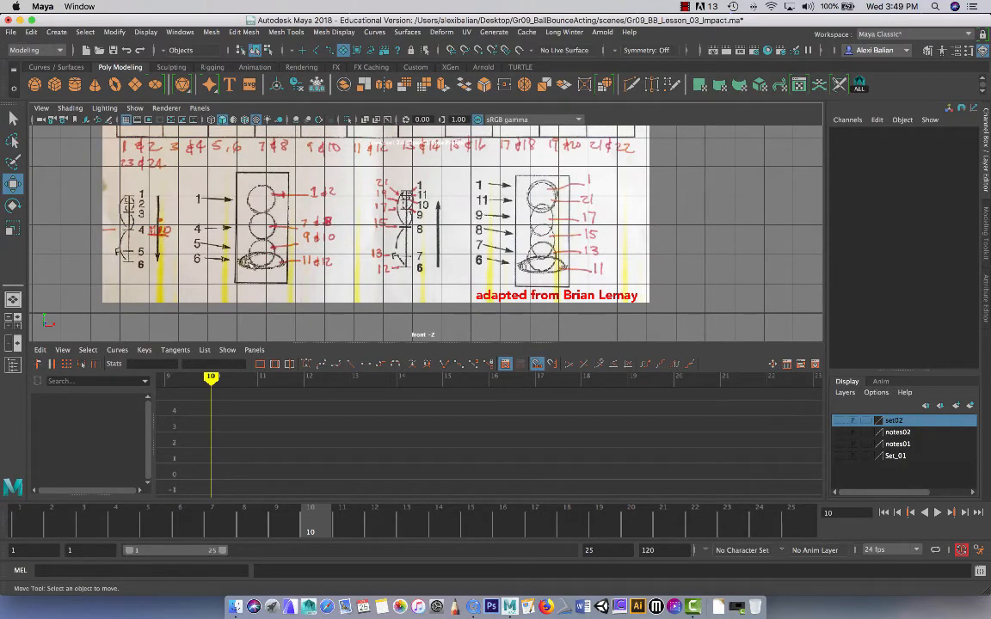
{"action": "scroll", "coordinate": [274, 198], "scroll_direction": "down", "scroll_amount": 3}
{"action": "middle_click_drag", "start_coordinate": [274, 196], "coordinate": [258, 206], "text": "alt"}
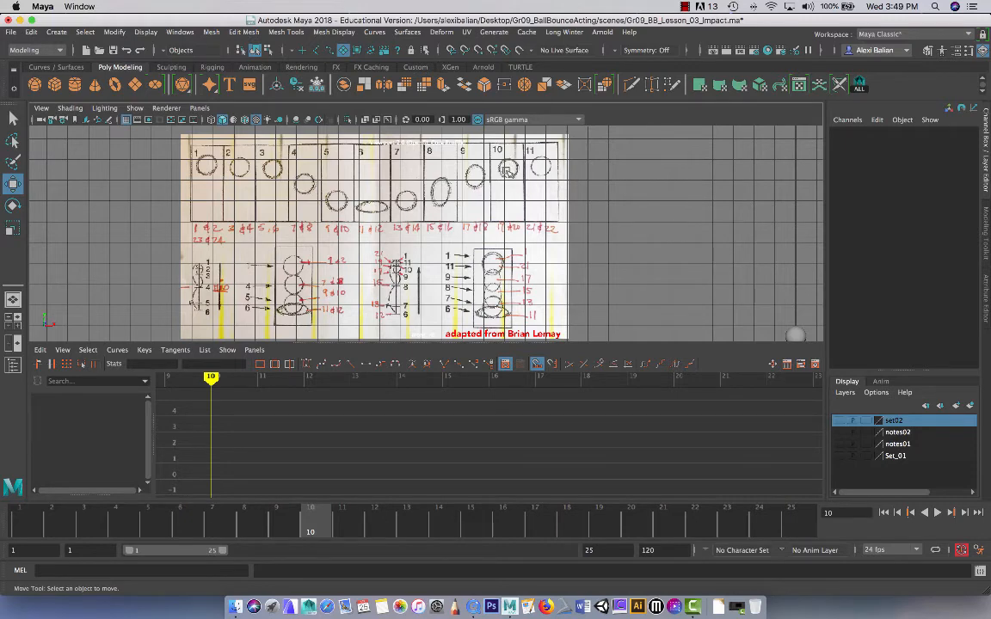
{"action": "scroll", "coordinate": [713, 309], "scroll_direction": "down", "scroll_amount": 5}
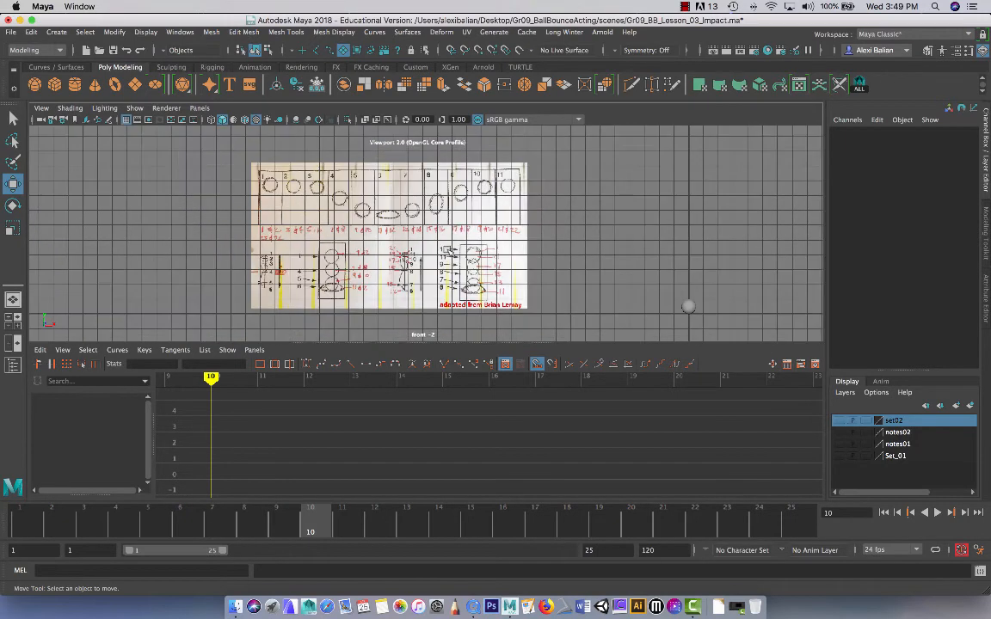
Select the sphere, scrub through the bounce, and key it at frame 25 raised to a Translate Y of about 10.55
{"action": "left_click", "coordinate": [648, 297]}
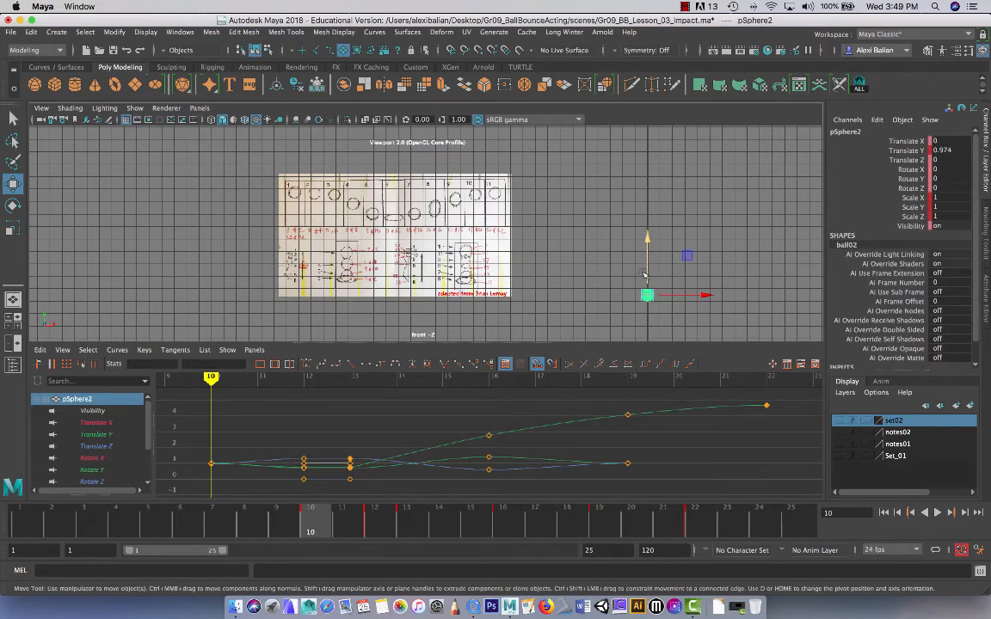
{"action": "scroll", "coordinate": [644, 276], "scroll_direction": "up", "scroll_amount": 5}
{"action": "middle_click_drag", "start_coordinate": [624, 247], "coordinate": [322, 233], "text": "alt"}
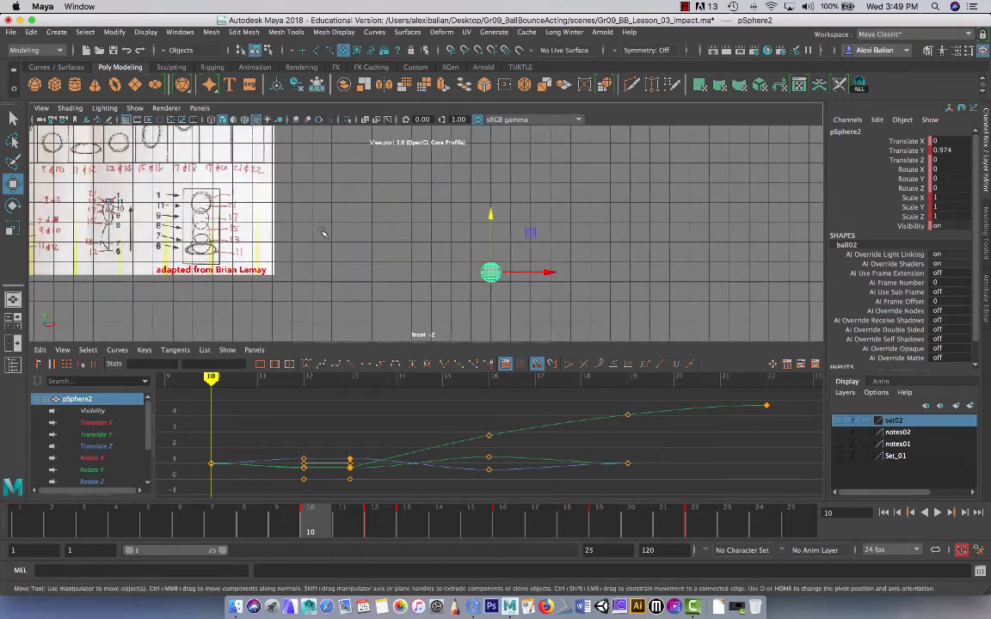
{"action": "left_click_drag", "start_coordinate": [327, 526], "coordinate": [756, 517]}
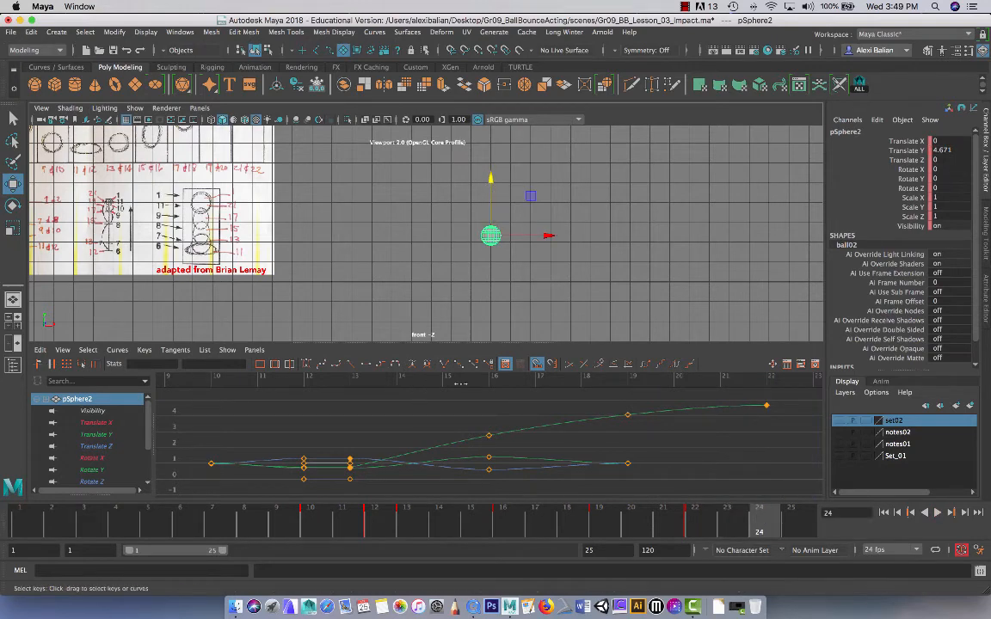
{"action": "left_click", "coordinate": [800, 514]}
{"action": "left_click_drag", "start_coordinate": [489, 186], "coordinate": [491, 135]}
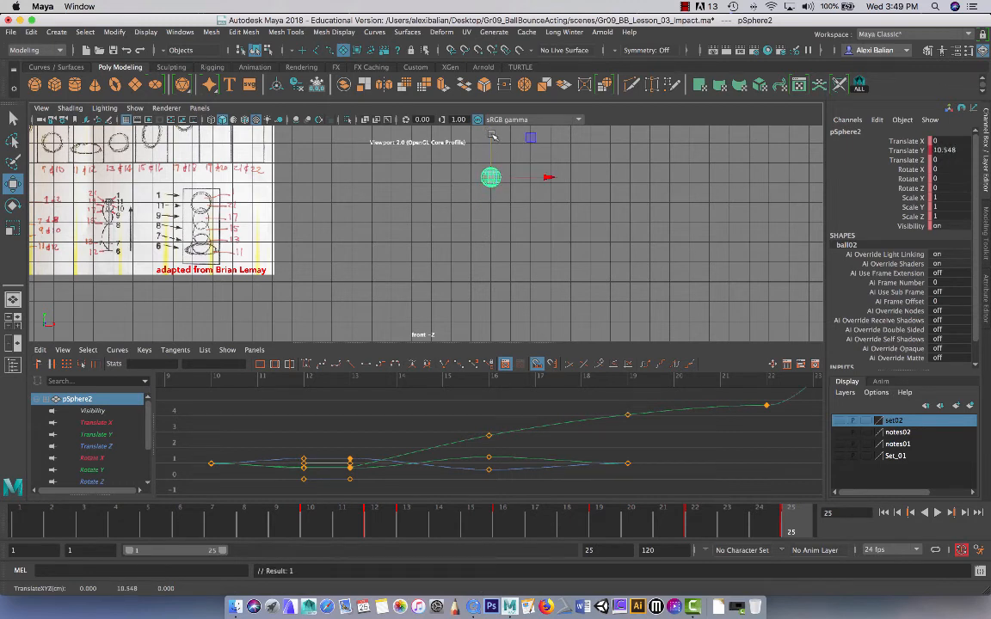
Move the sphere's round-shape key from frame 19 to 20 and raise the sphere there to a Translate Y of 4.84
{"action": "left_click", "coordinate": [696, 526]}
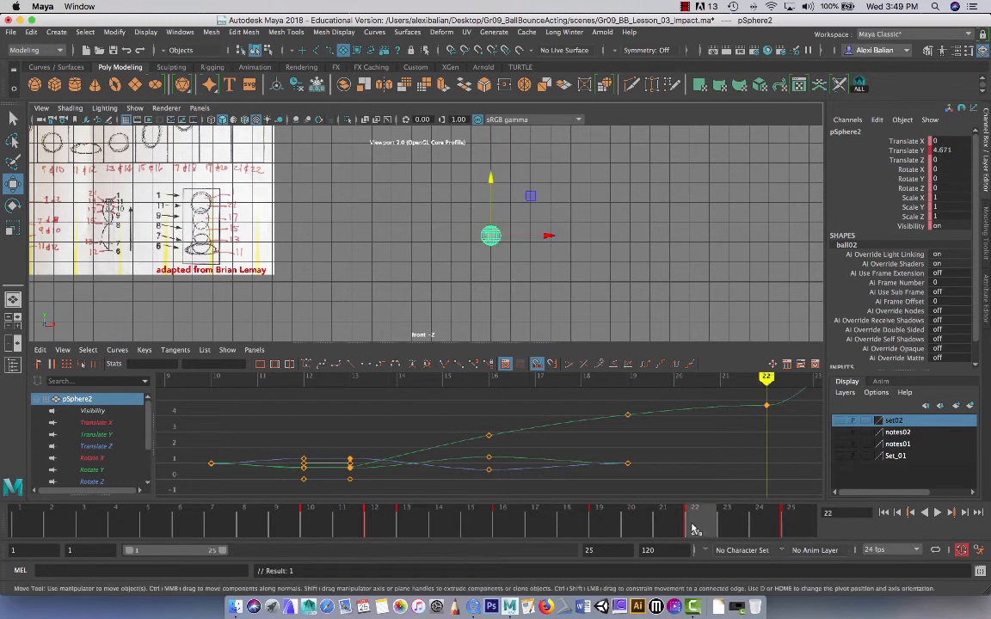
{"action": "left_click", "coordinate": [604, 528]}
{"action": "left_click_drag", "start_coordinate": [602, 528], "coordinate": [634, 519]}
{"action": "left_click", "coordinate": [599, 521], "text": "shift"}
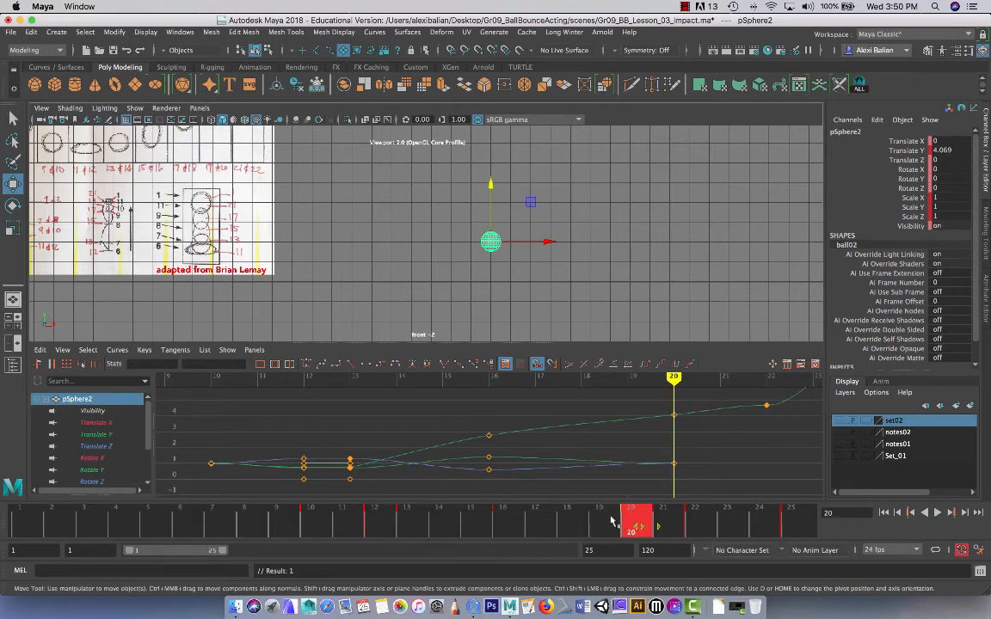
{"action": "key", "text": "alt+v"}
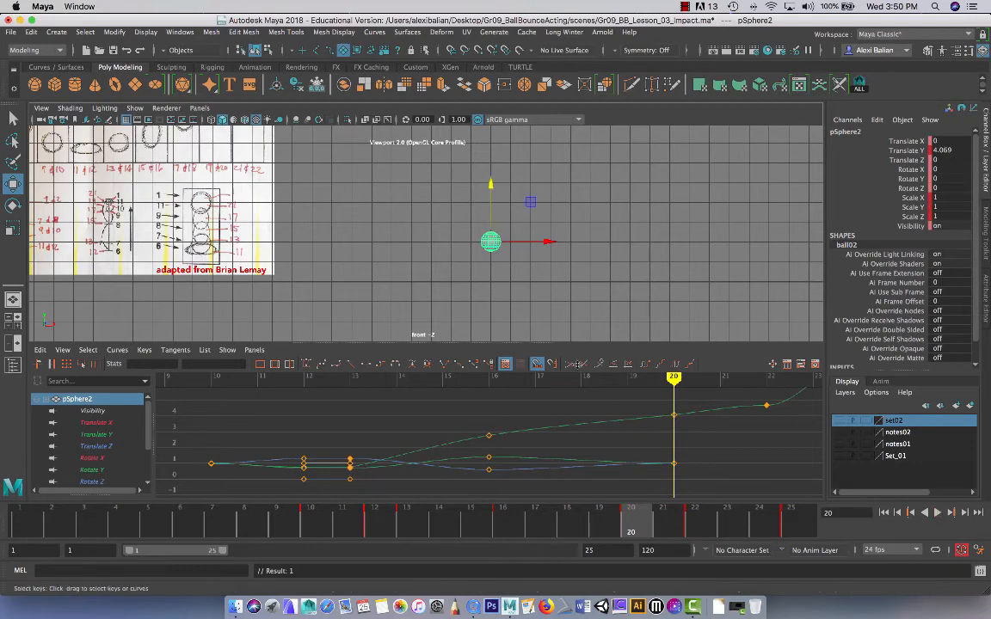
{"action": "left_click_drag", "start_coordinate": [490, 219], "coordinate": [490, 213]}
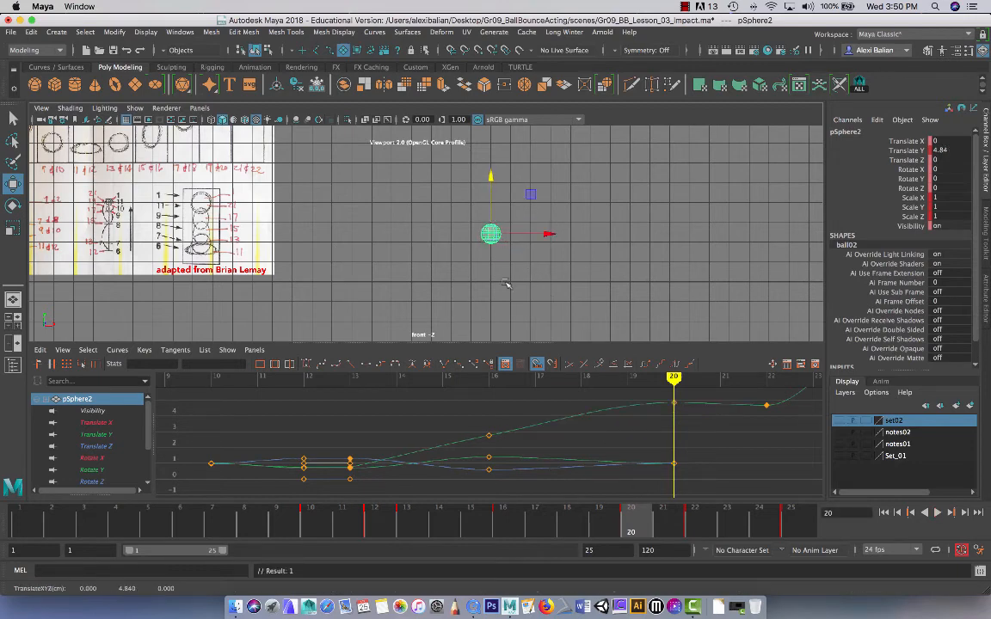
{"action": "left_click", "coordinate": [695, 526]}
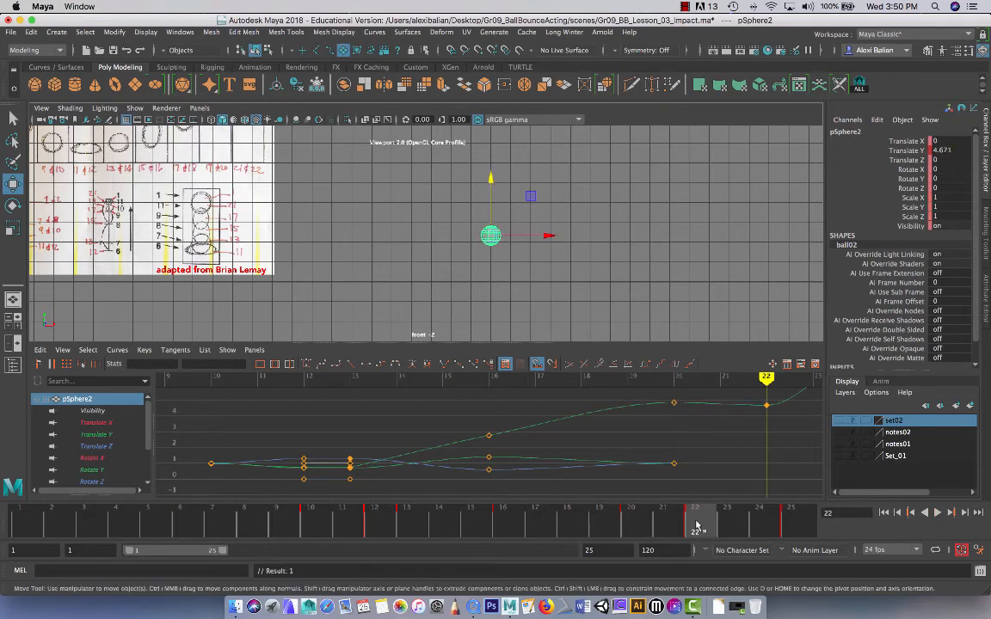
Cut the sphere's key at frame 22 from the rebound
{"action": "key", "text": "a"}
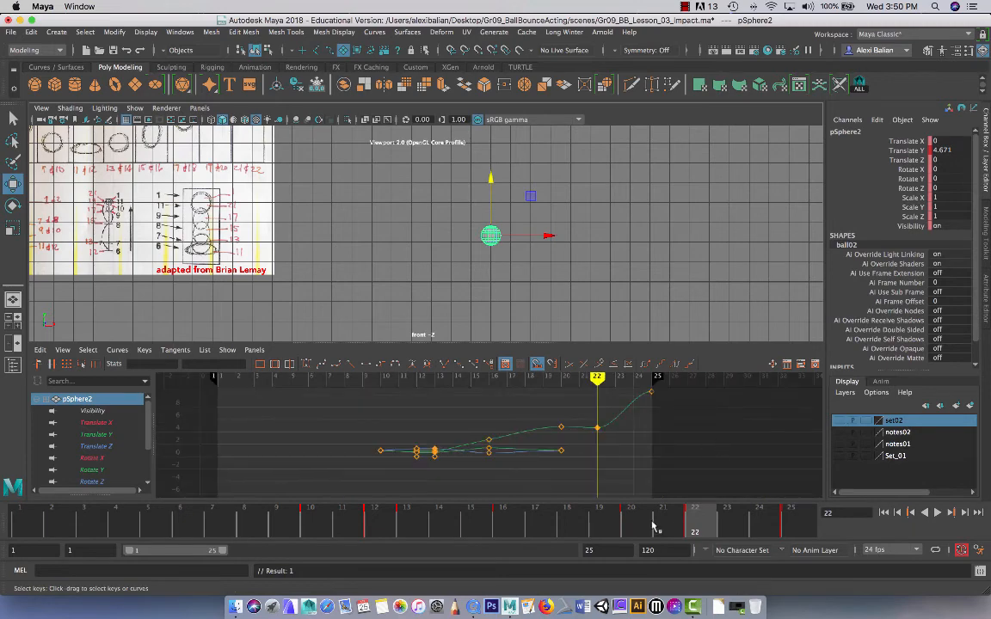
{"action": "right_click", "coordinate": [690, 524]}
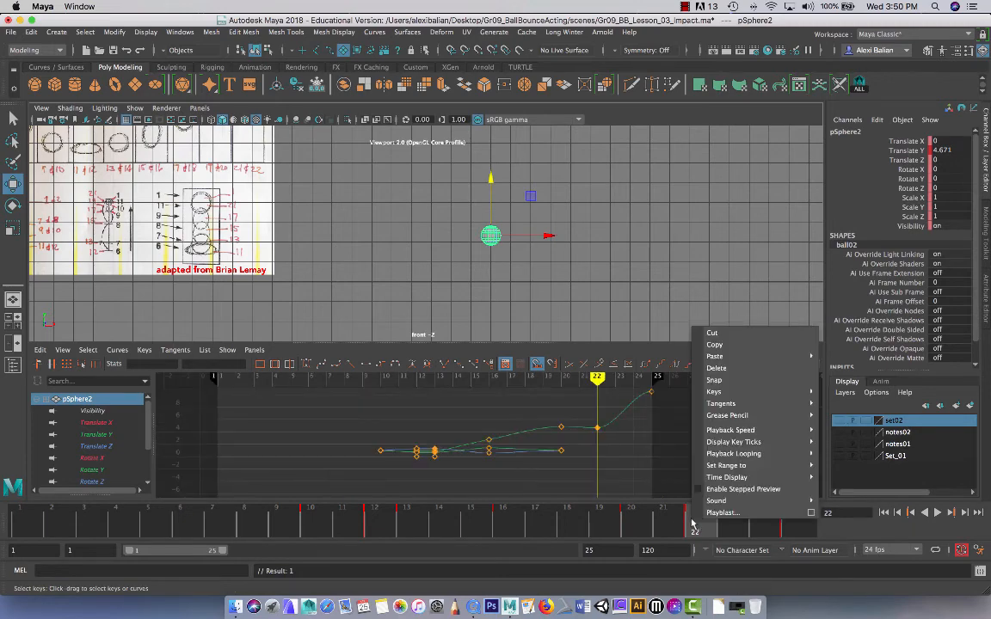
{"action": "left_click", "coordinate": [717, 333]}
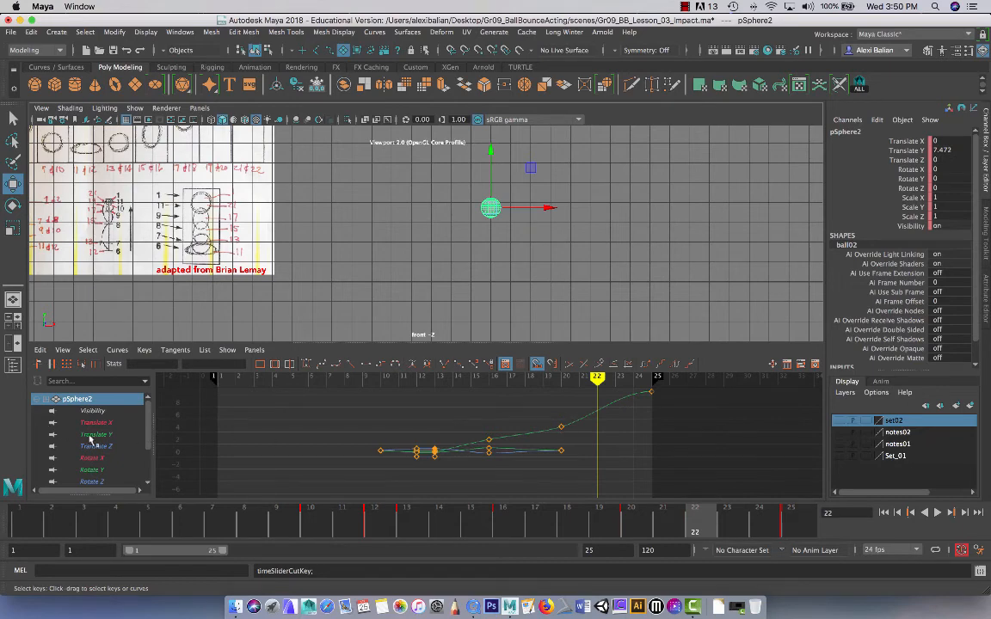
Reselect the sphere and isolate its Translate Y curve, framed in an enlarged Graph Editor
{"action": "left_click", "coordinate": [428, 273]}
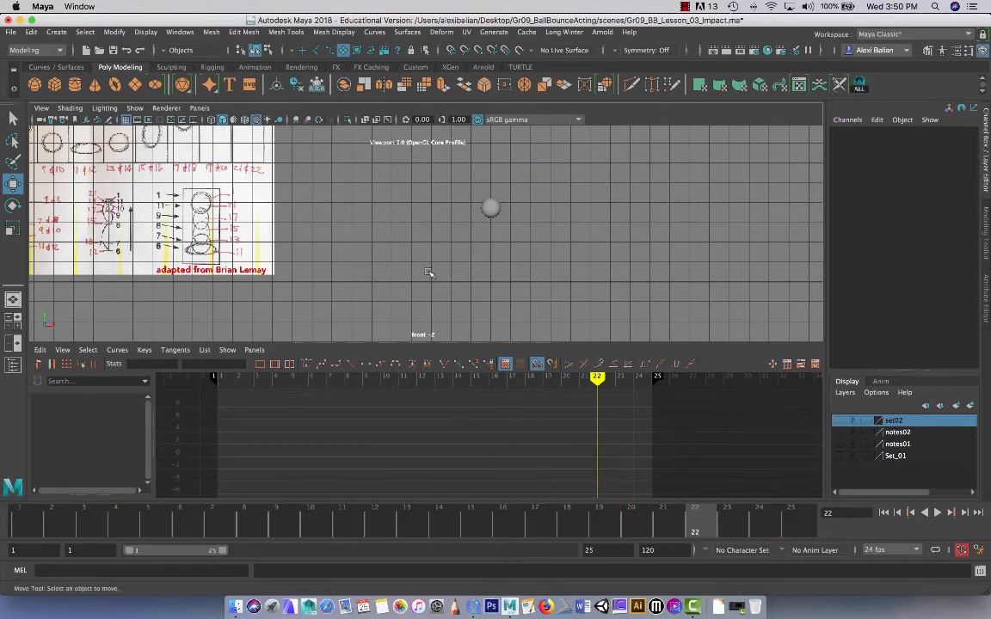
{"action": "left_click", "coordinate": [494, 205]}
{"action": "right_click_drag", "start_coordinate": [397, 213], "coordinate": [442, 222], "text": "alt"}
{"action": "middle_click_drag", "start_coordinate": [486, 247], "coordinate": [441, 296], "text": "alt"}
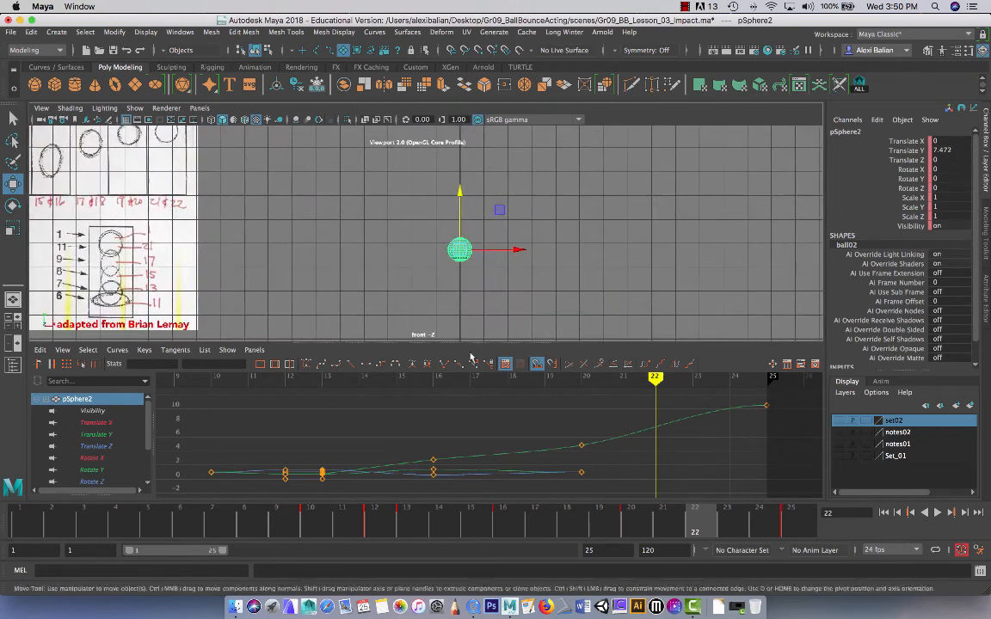
{"action": "left_click", "coordinate": [96, 435]}
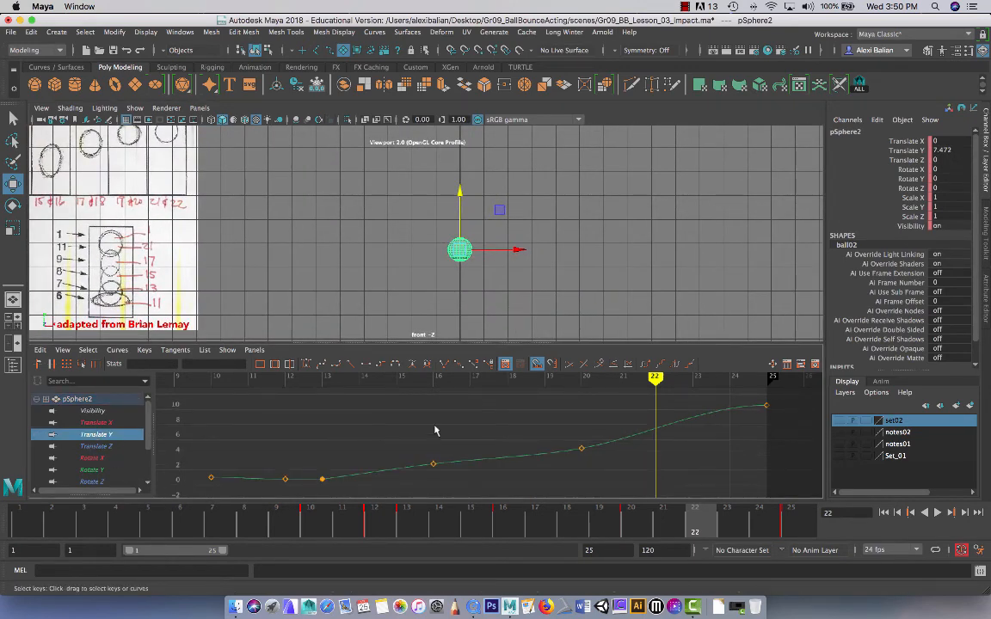
{"action": "scroll", "coordinate": [435, 431], "scroll_direction": "down", "scroll_amount": 4}
{"action": "left_click_drag", "start_coordinate": [444, 342], "coordinate": [439, 277]}
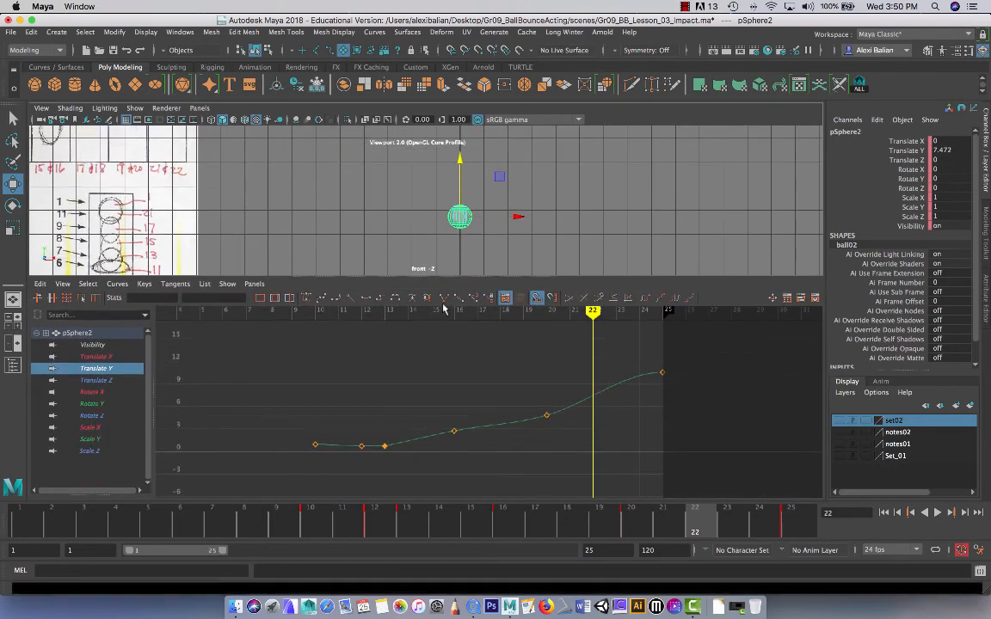
{"action": "key", "text": "f"}
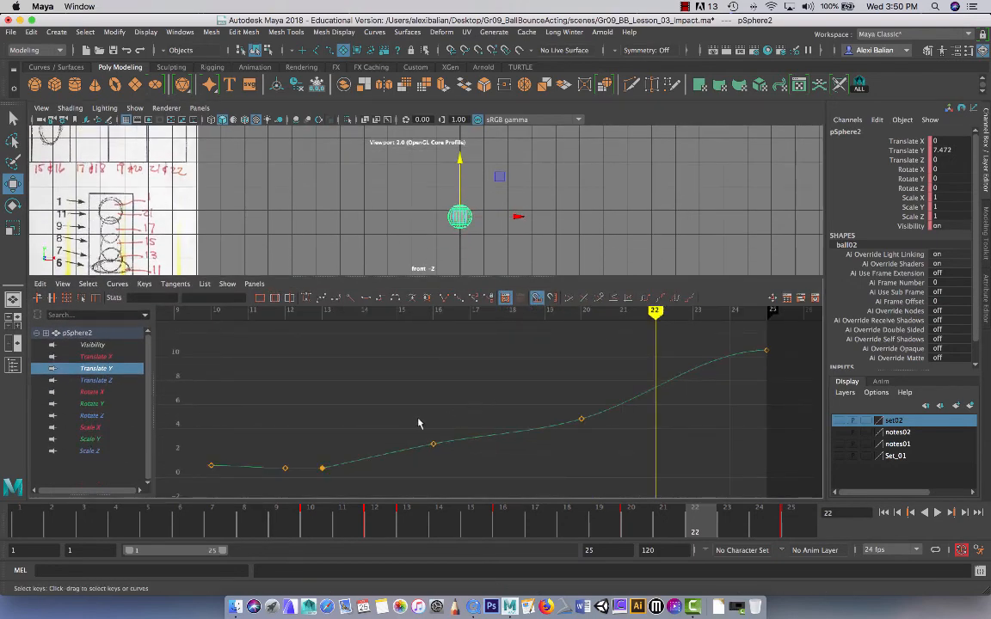
Lower the sphere's stretched pose at frame 16 to a Translate Y of about 1.68
{"action": "left_click_drag", "start_coordinate": [426, 430], "coordinate": [470, 469]}
{"action": "left_click_drag", "start_coordinate": [394, 518], "coordinate": [504, 522]}
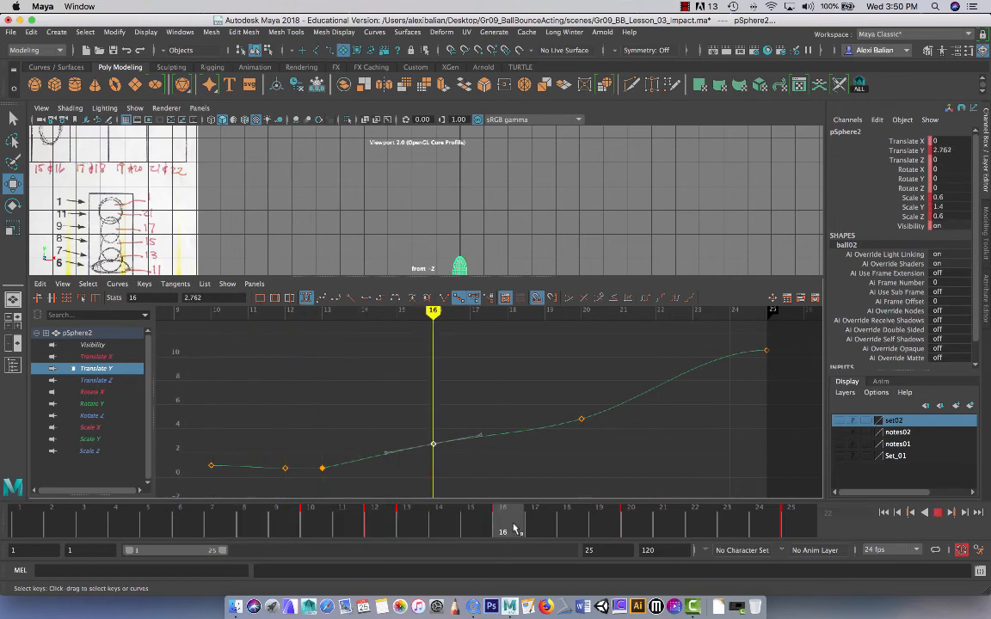
{"action": "key", "text": "w"}
{"action": "left_click_drag", "start_coordinate": [421, 275], "coordinate": [420, 350]}
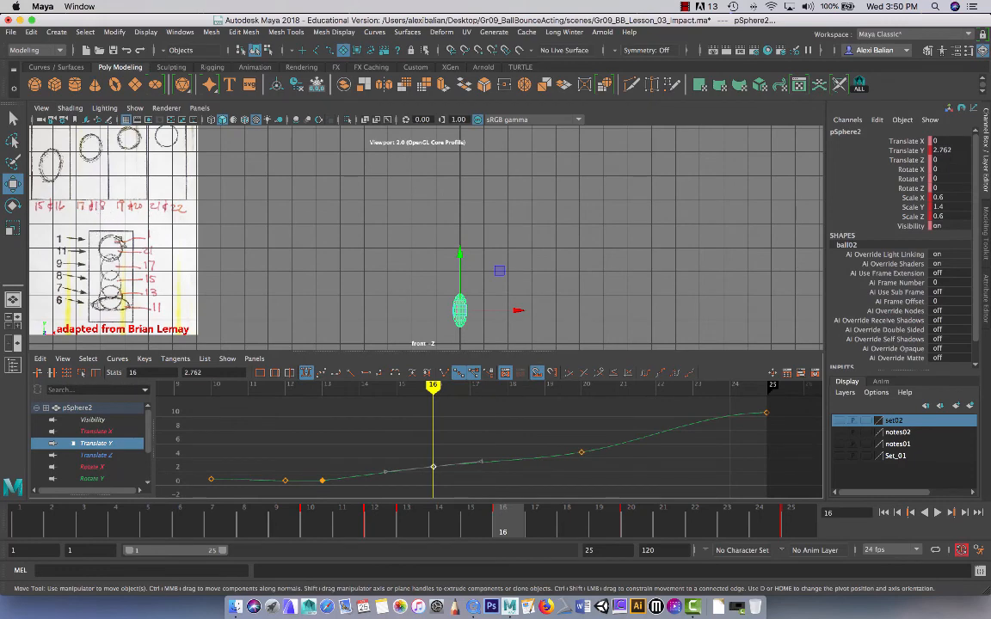
{"action": "middle_click_drag", "start_coordinate": [469, 310], "coordinate": [462, 280], "text": "alt"}
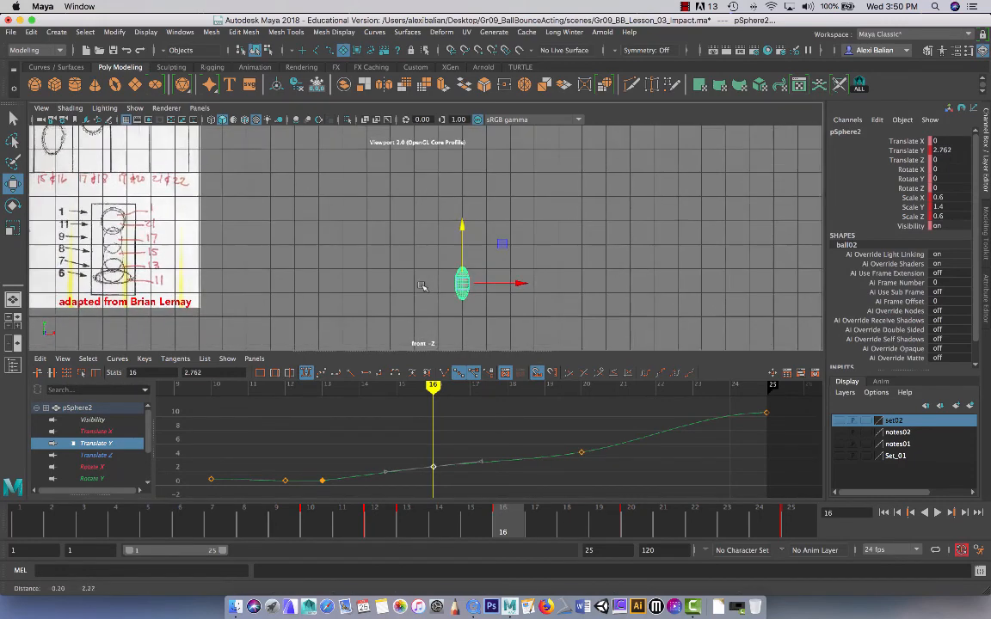
{"action": "left_click_drag", "start_coordinate": [461, 255], "coordinate": [464, 269]}
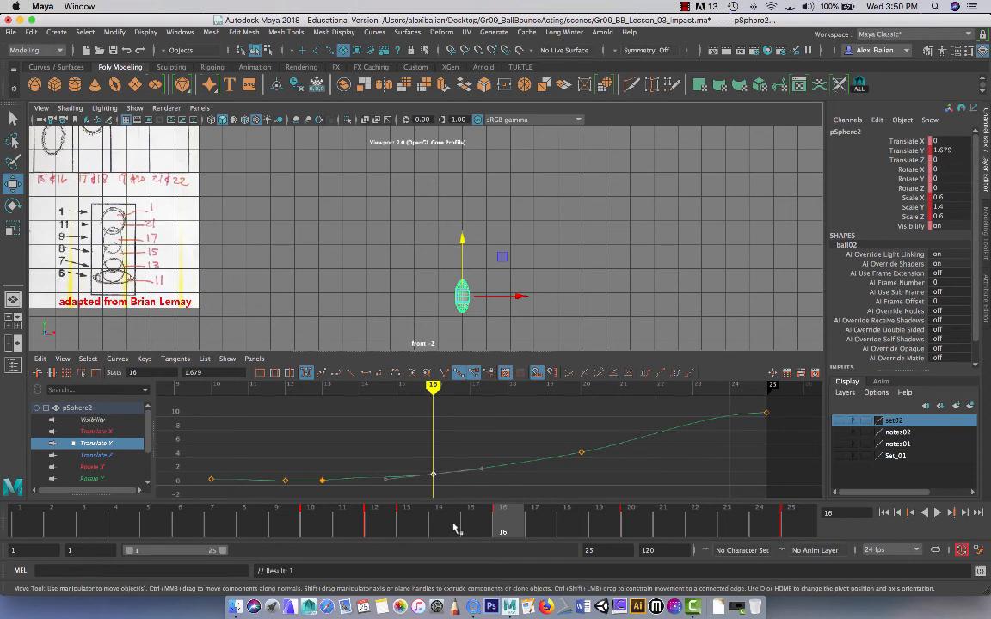
Move the sphere's stretched-pose key from frame 16 to 15 and scrub through the rebound to frame 18
{"action": "left_click", "coordinate": [408, 526]}
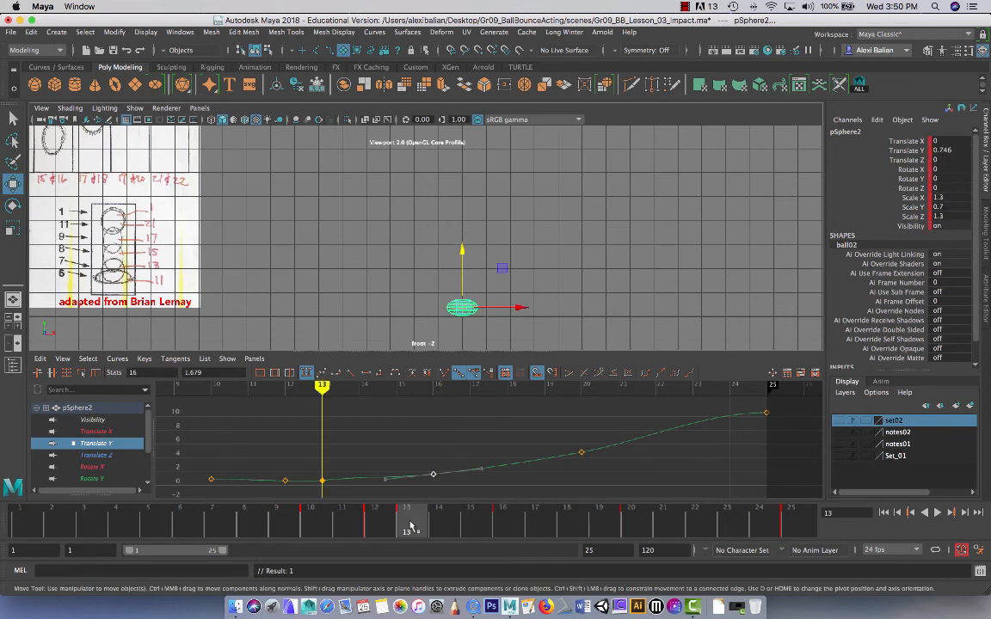
{"action": "left_click", "coordinate": [507, 526]}
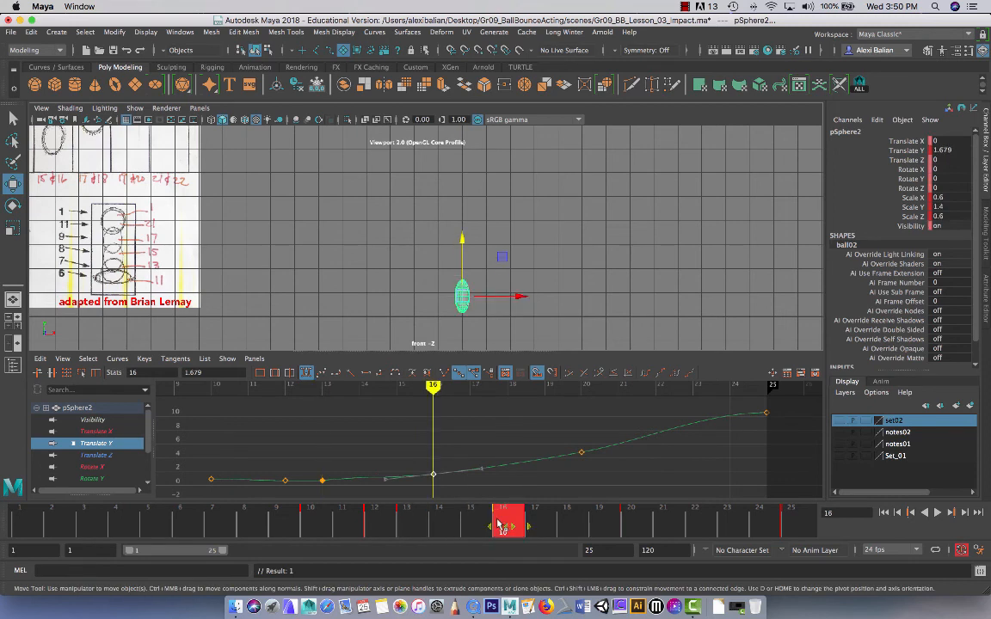
{"action": "left_click", "coordinate": [471, 526]}
{"action": "left_click_drag", "start_coordinate": [382, 524], "coordinate": [580, 519]}
Check the planning sheet's rebound poses and set the sphere's Translate Y at frame 25 to 9
{"action": "scroll", "coordinate": [72, 214], "scroll_direction": "down", "scroll_amount": 2}
{"action": "middle_click_drag", "start_coordinate": [150, 219], "coordinate": [155, 223], "text": "alt"}
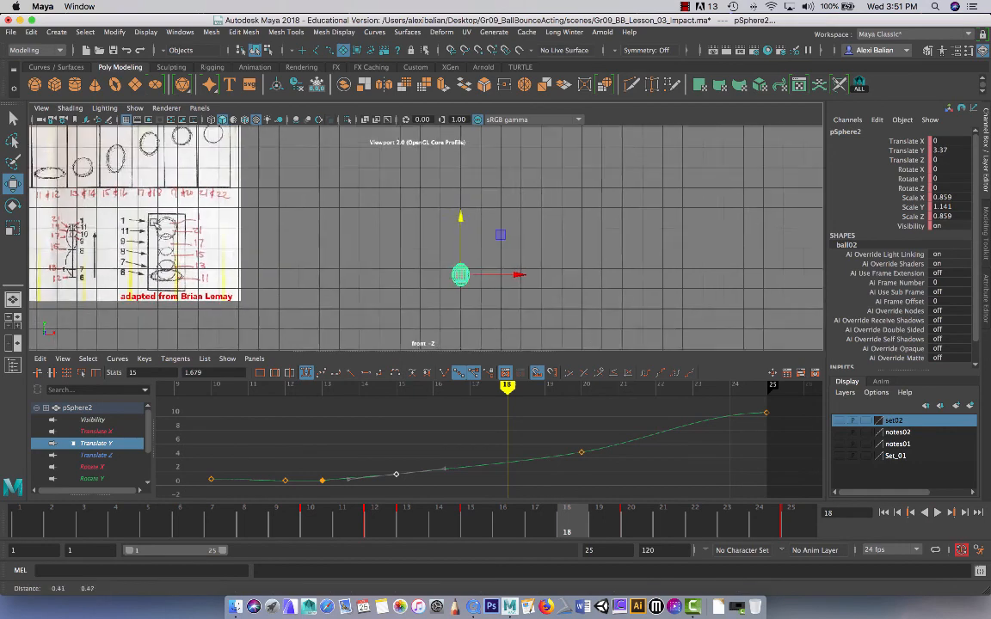
{"action": "middle_click_drag", "start_coordinate": [145, 158], "coordinate": [164, 175], "text": "alt"}
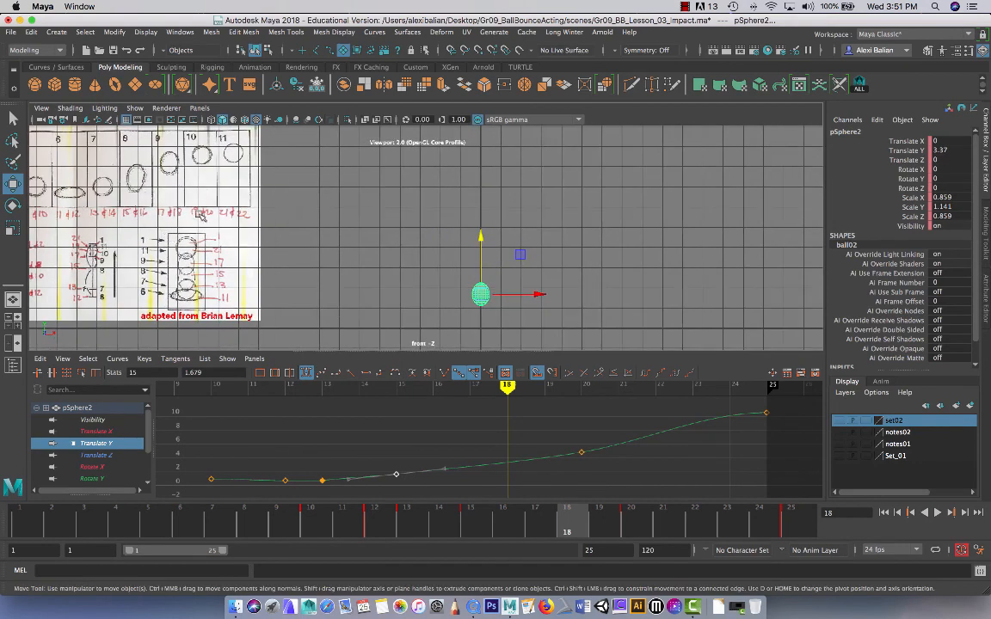
{"action": "left_click", "coordinate": [607, 530]}
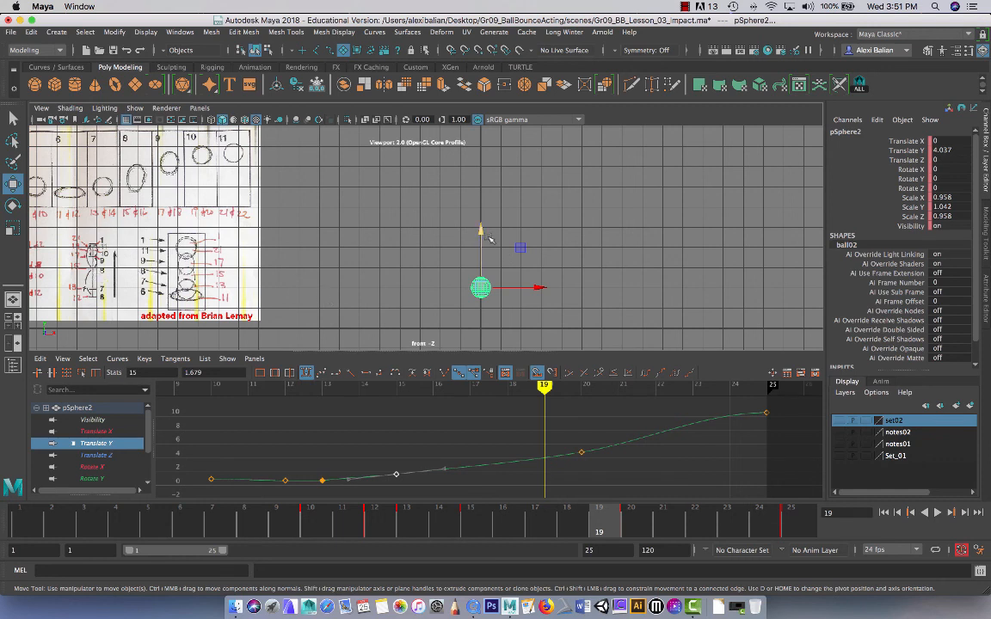
{"action": "left_click", "coordinate": [790, 524]}
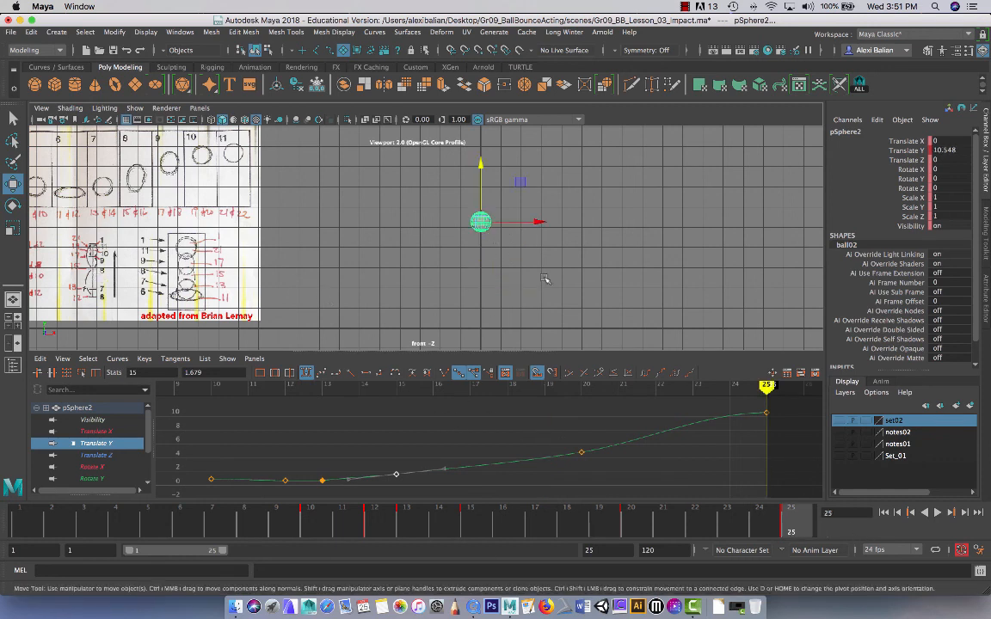
{"action": "double_click", "coordinate": [955, 148]}
{"action": "type", "text": "9"}
{"action": "key", "text": "Return"}
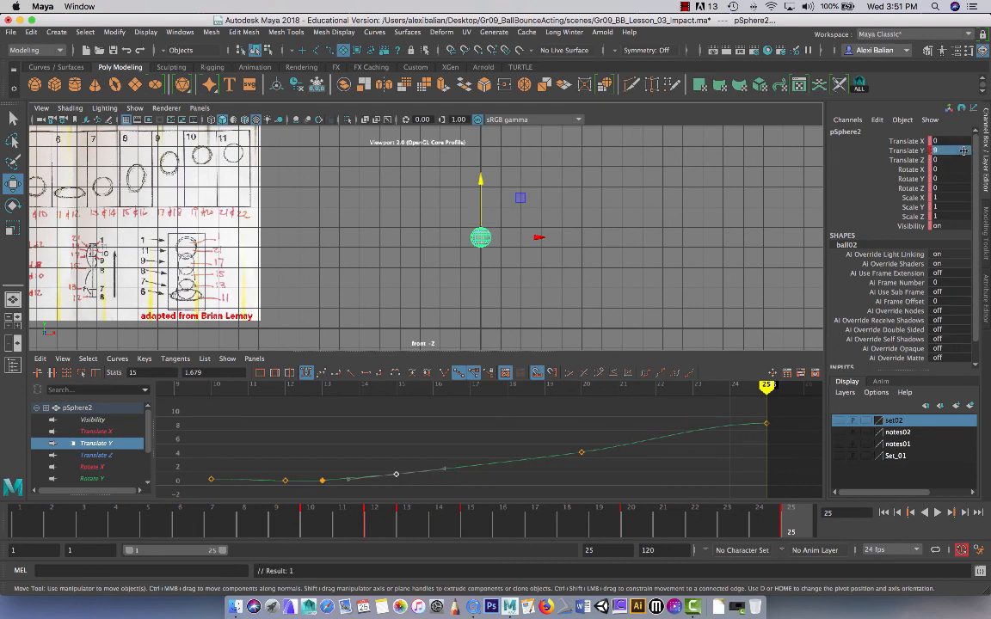
{"action": "scroll", "coordinate": [429, 260], "scroll_direction": "up", "scroll_amount": 5}
{"action": "middle_click_drag", "start_coordinate": [435, 284], "coordinate": [430, 215], "text": "alt"}
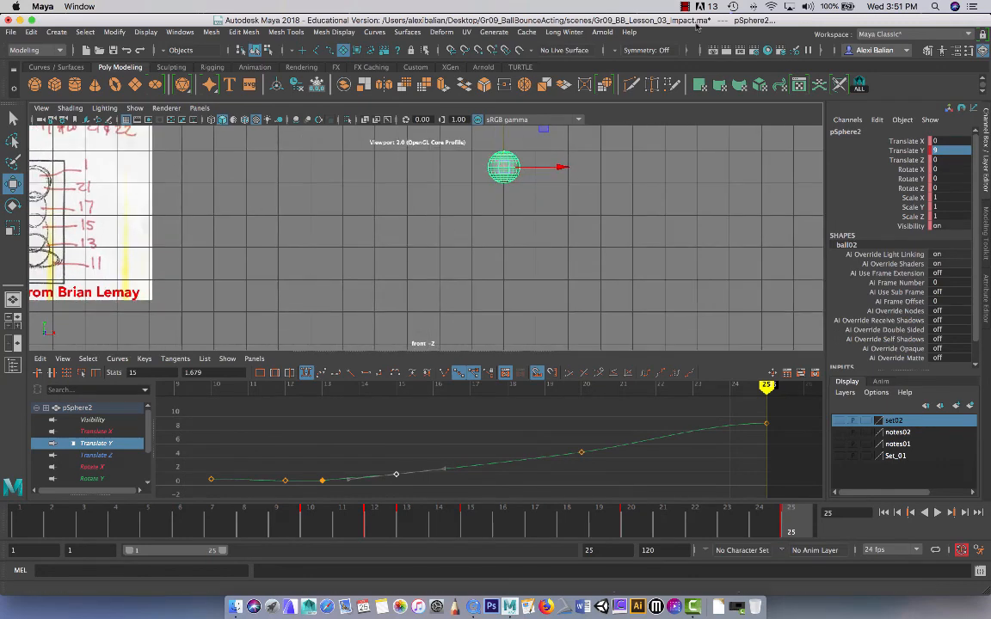